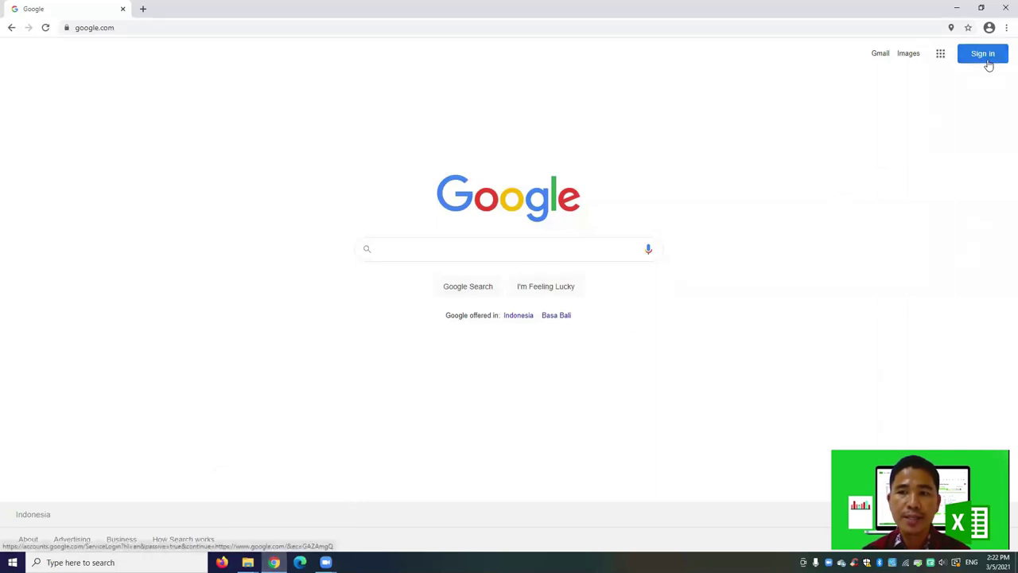
Sign in to the Google account with its e-mail address and password
click(984, 55)
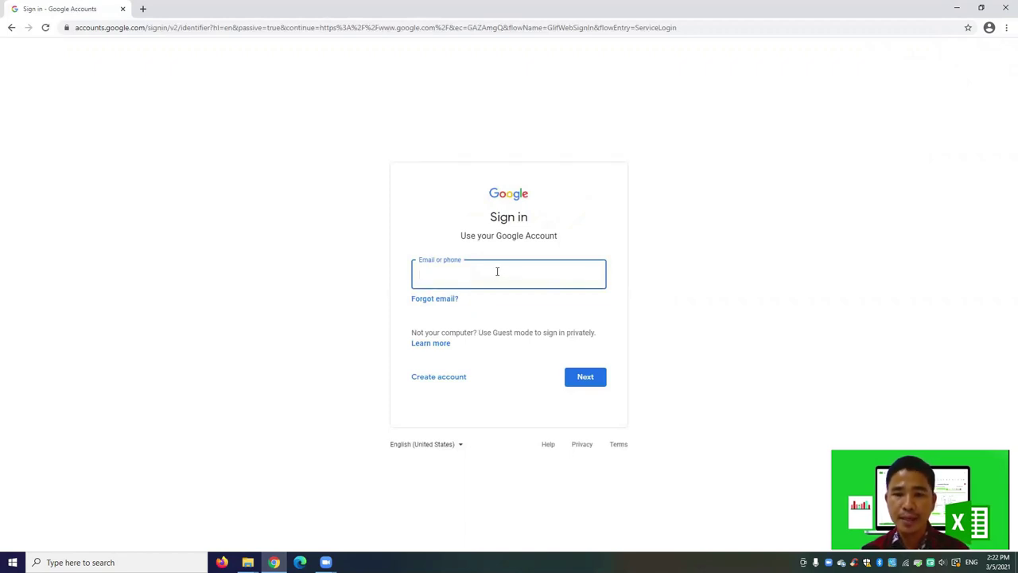
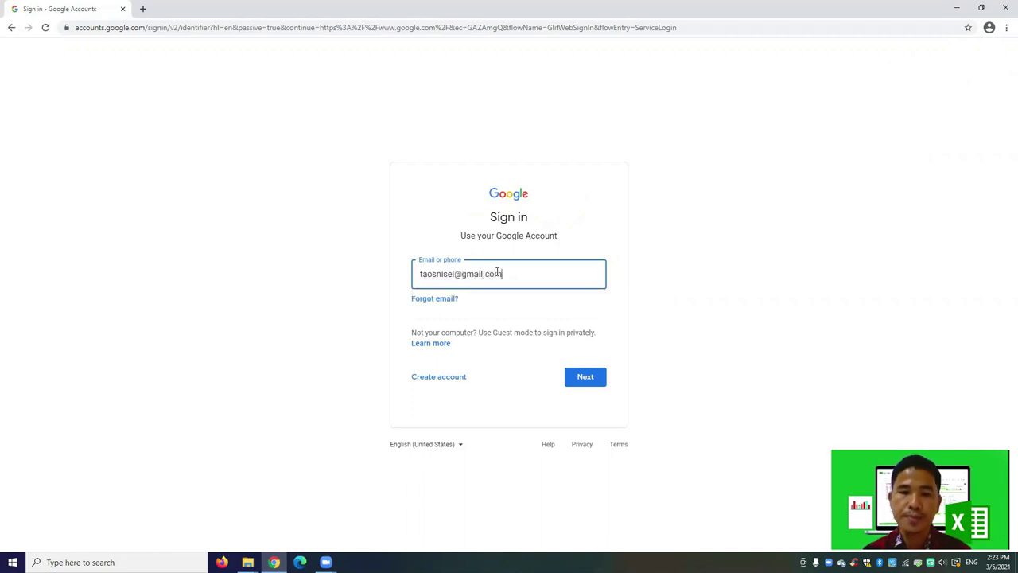
click(569, 381)
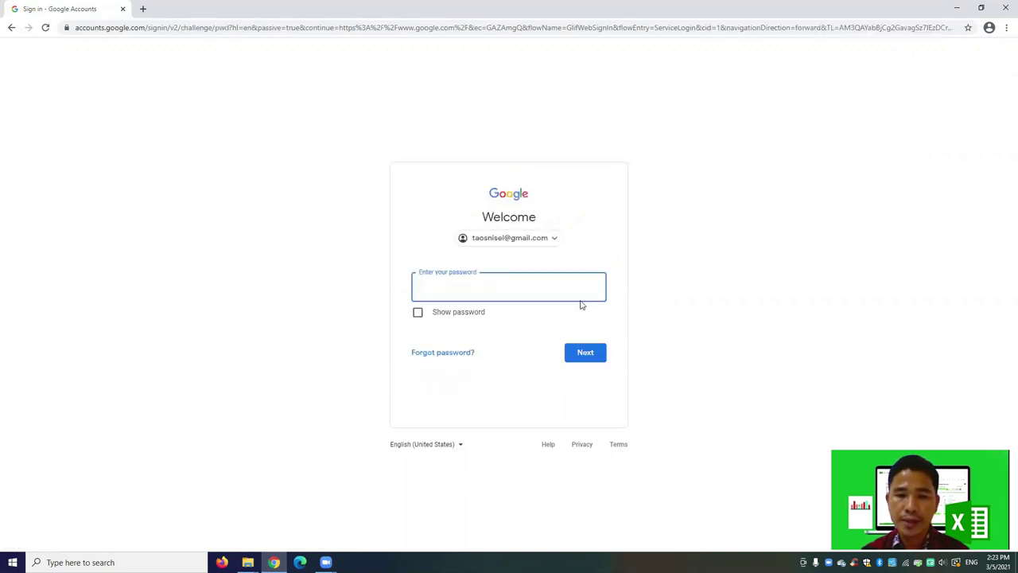
text(a)
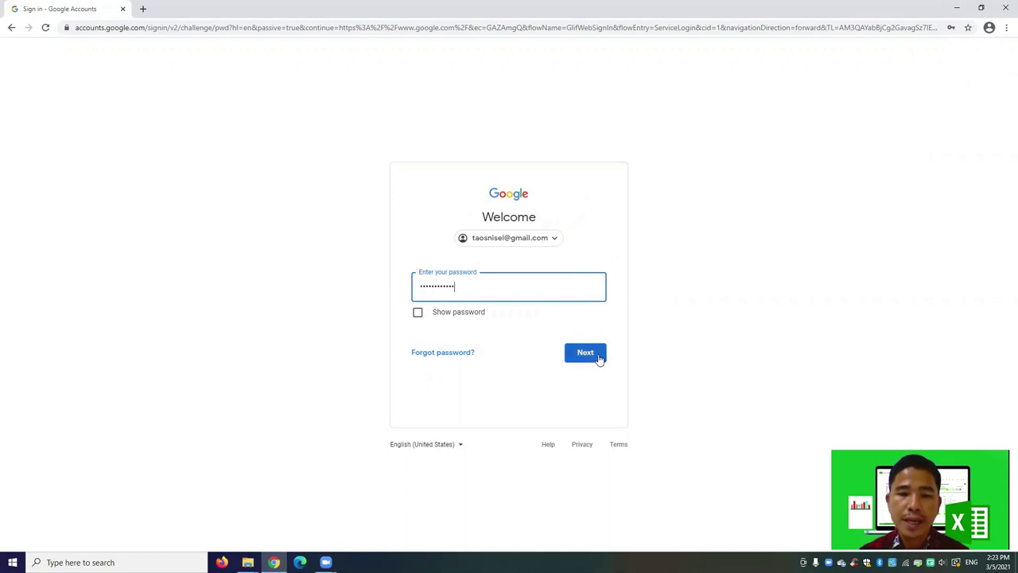
click(600, 358)
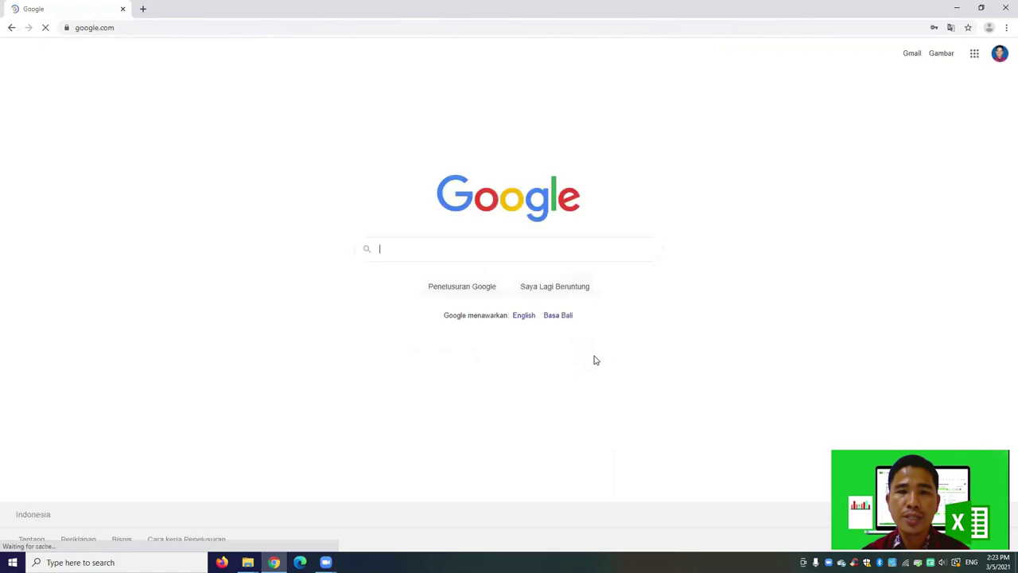
click(999, 54)
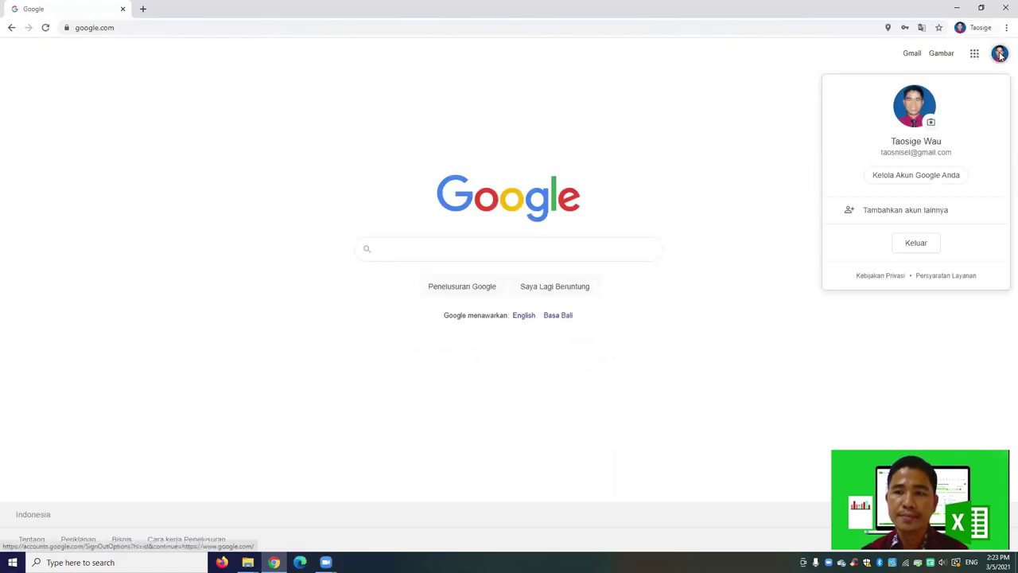
click(689, 151)
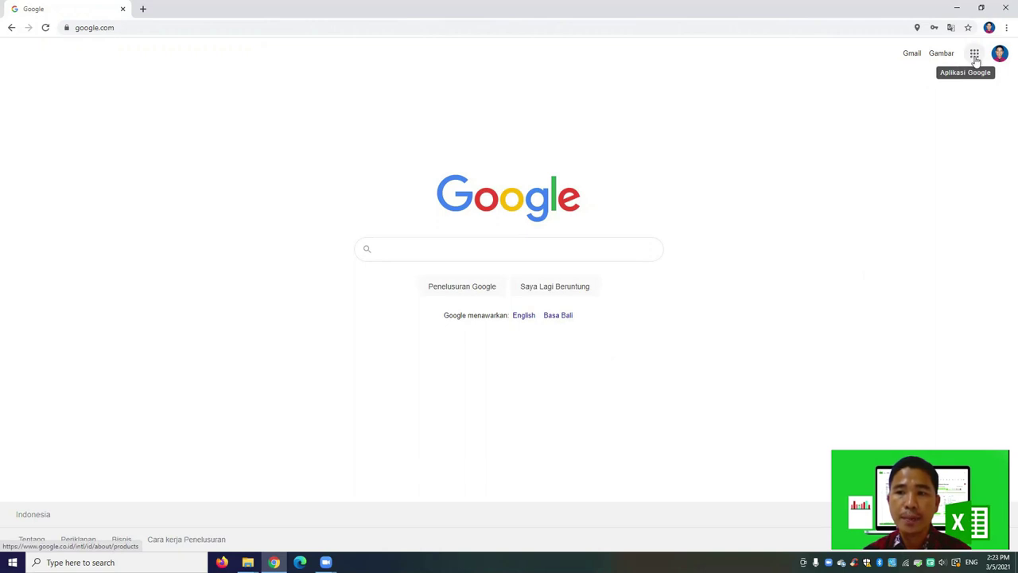
click(974, 56)
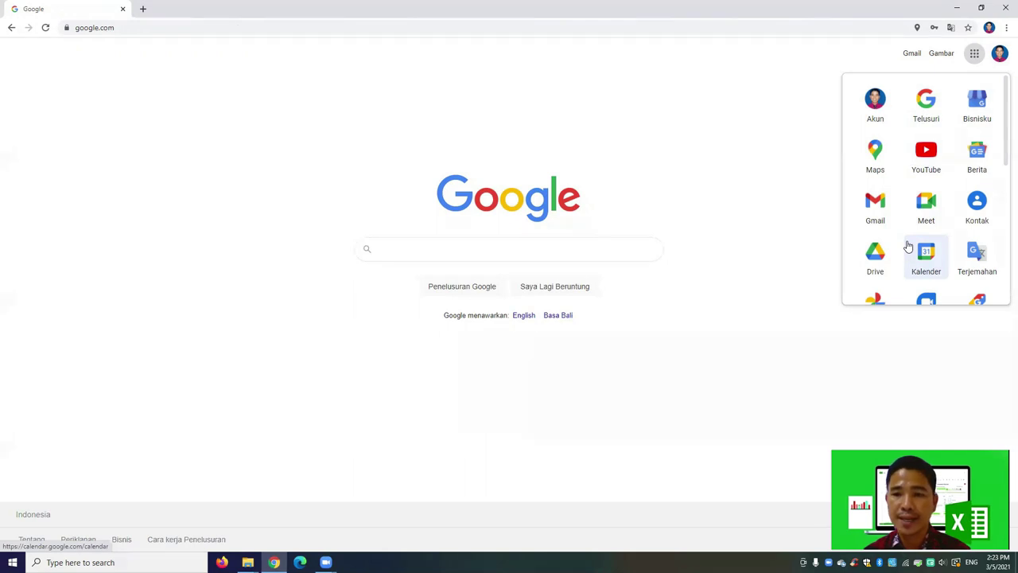
scroll(908, 246, down, 2)
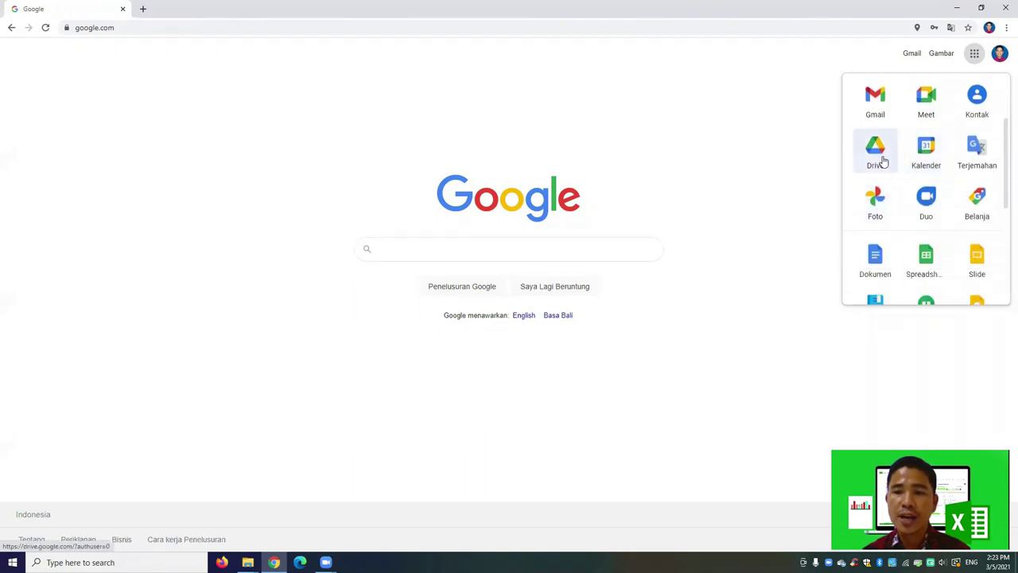
scroll(907, 206, down, 1)
scroll(922, 191, down, 1)
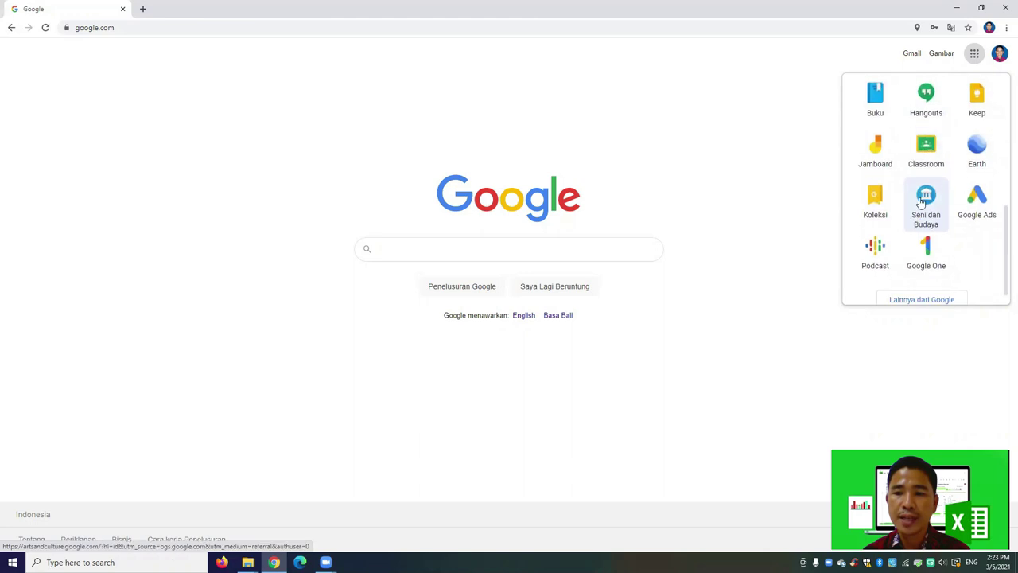
scroll(925, 171, down, 1)
scroll(925, 229, up, 2)
scroll(924, 233, up, 1)
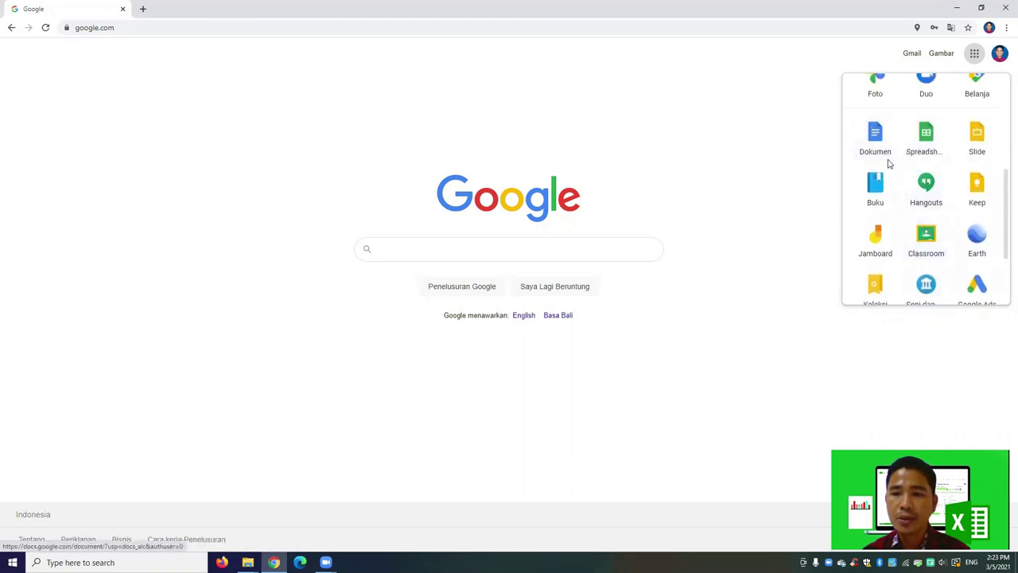
scroll(972, 254, up, 1)
scroll(969, 256, up, 1)
scroll(969, 256, up, 1)
scroll(970, 256, up, 1)
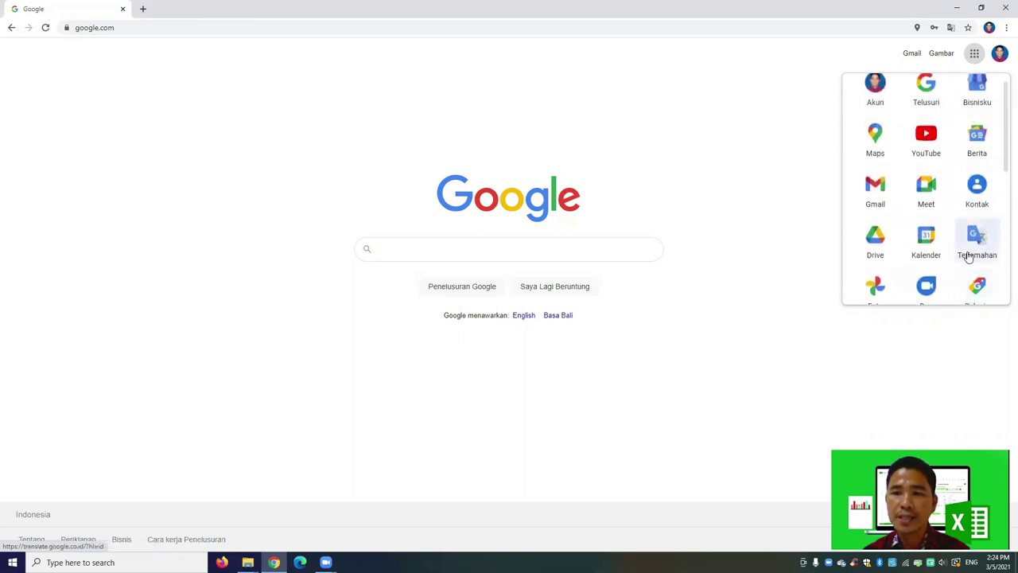
scroll(969, 256, up, 1)
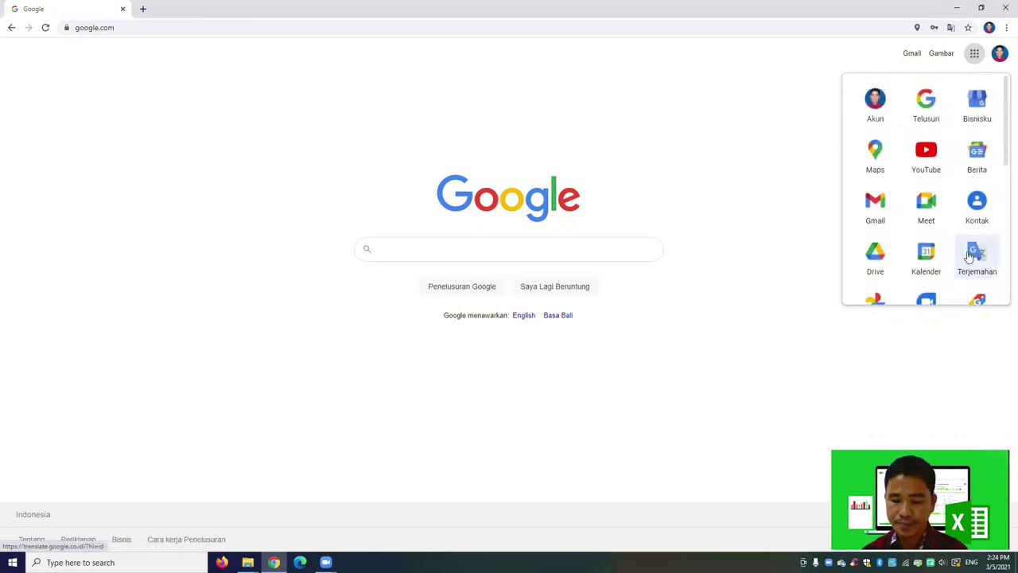
key(Escape)
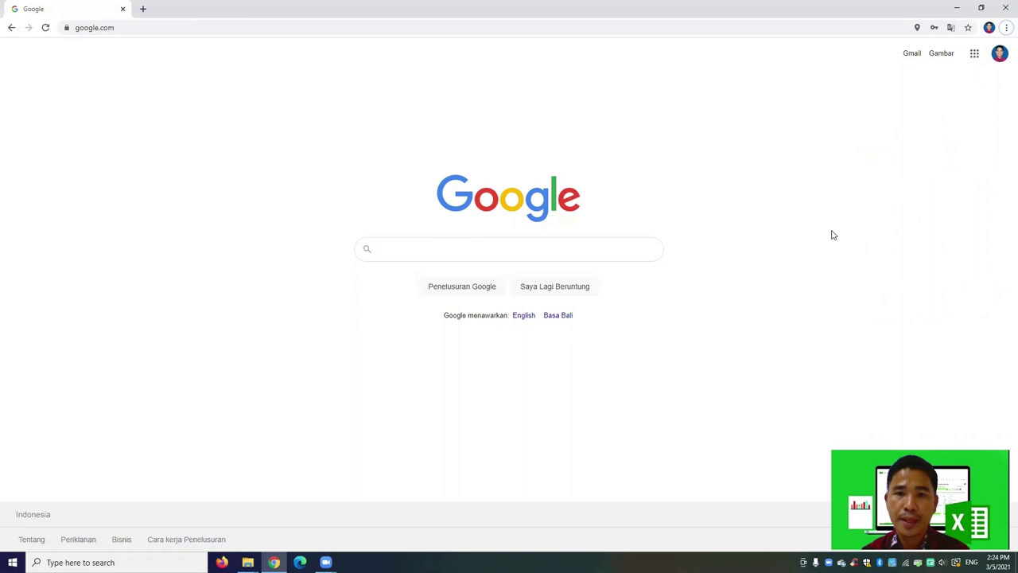
Search Google for 'google form' and go to the Google Forms site
click(636, 253)
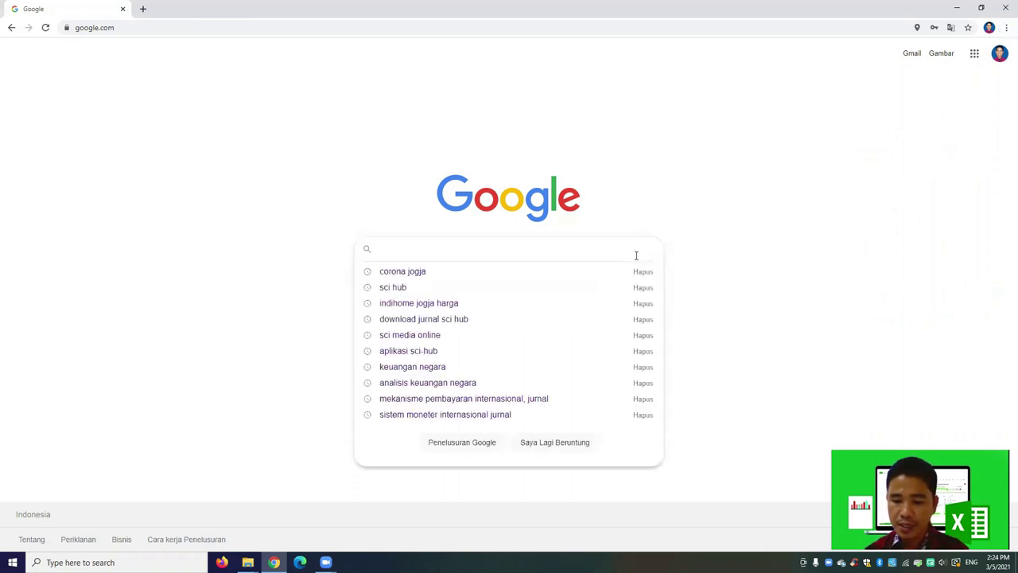
text(go)
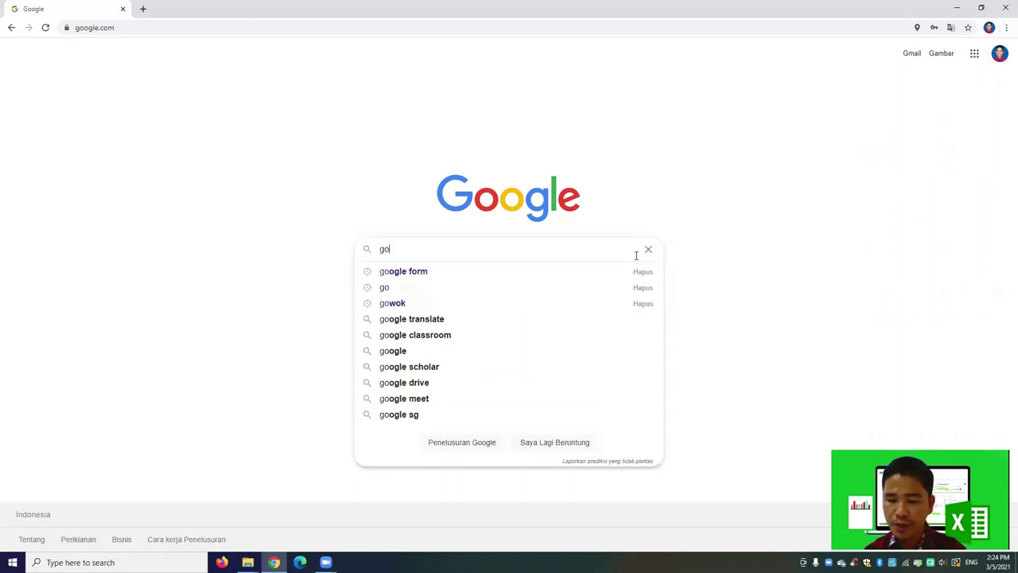
text(ogle)
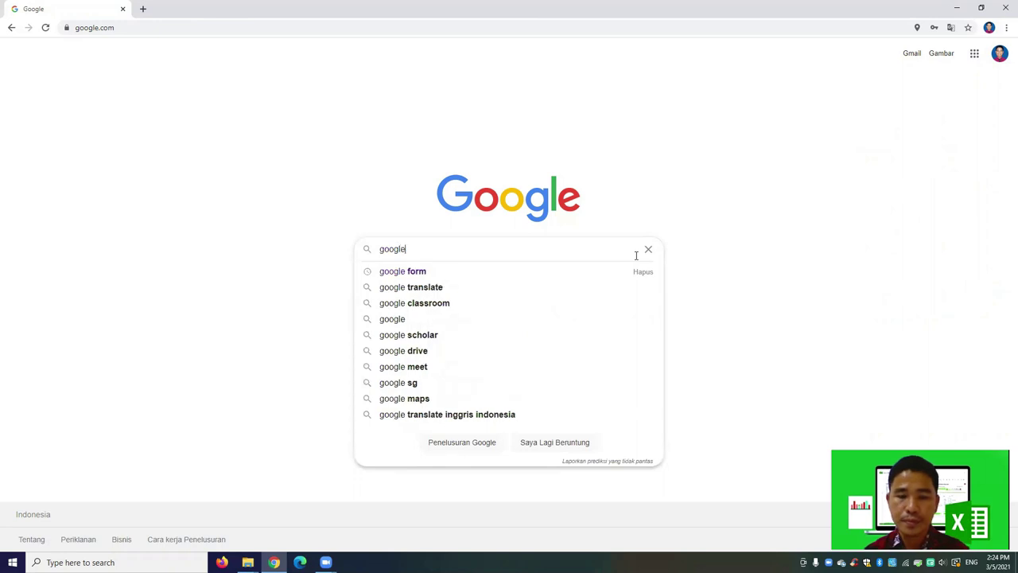
key(Down)
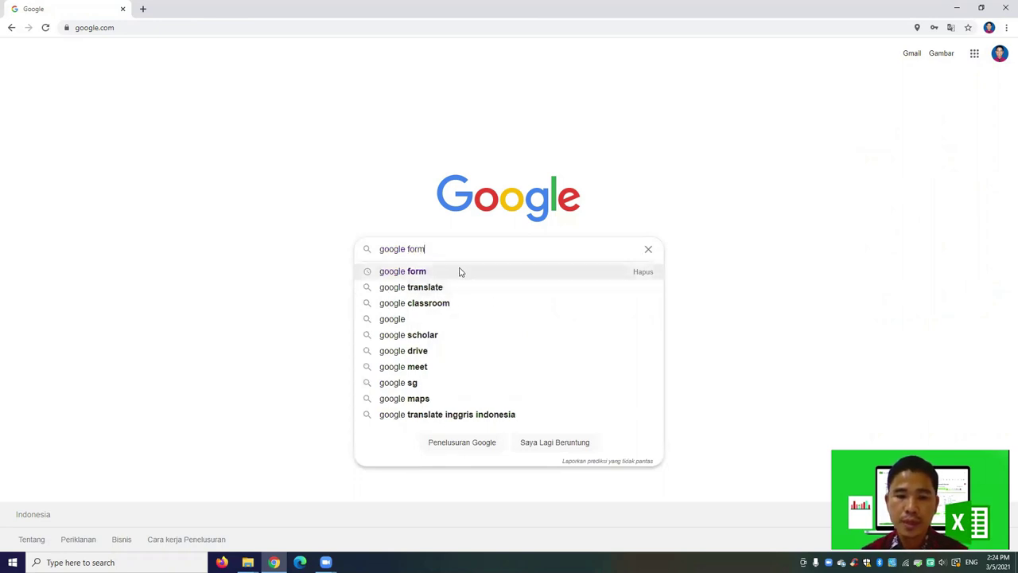
click(462, 271)
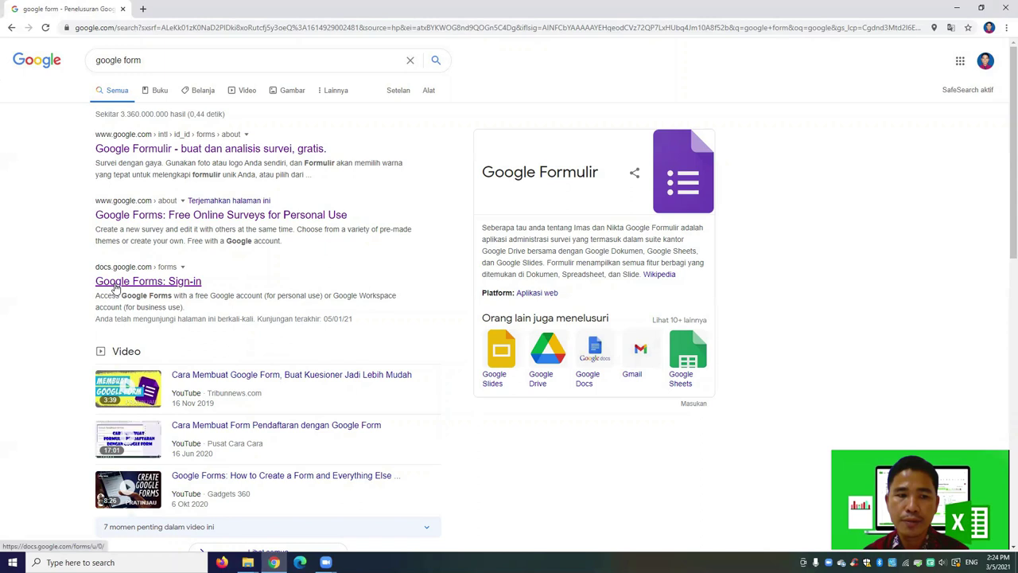
click(116, 284)
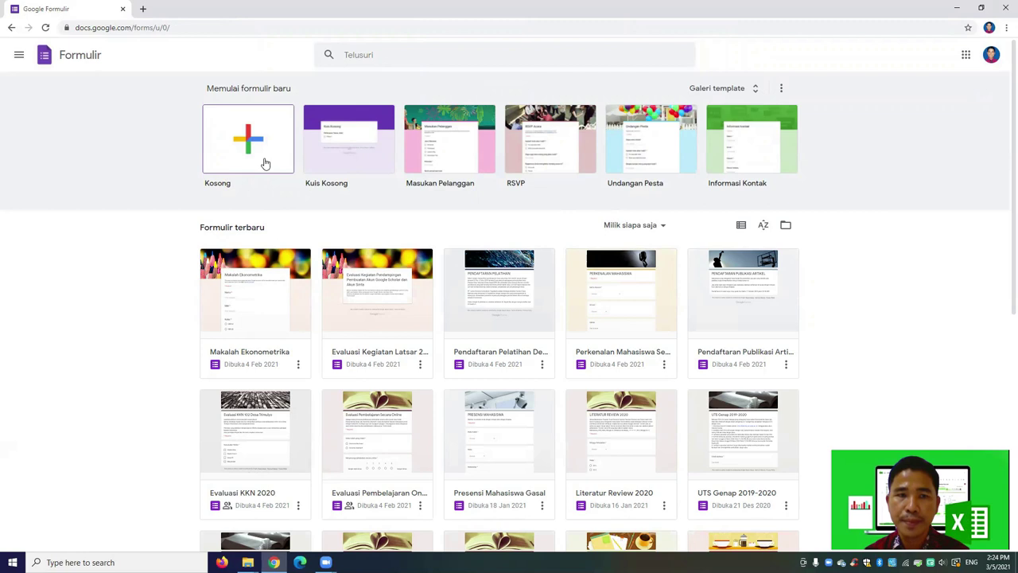
Start a blank form and title it 'TUGAS MAHASISWA'
click(265, 163)
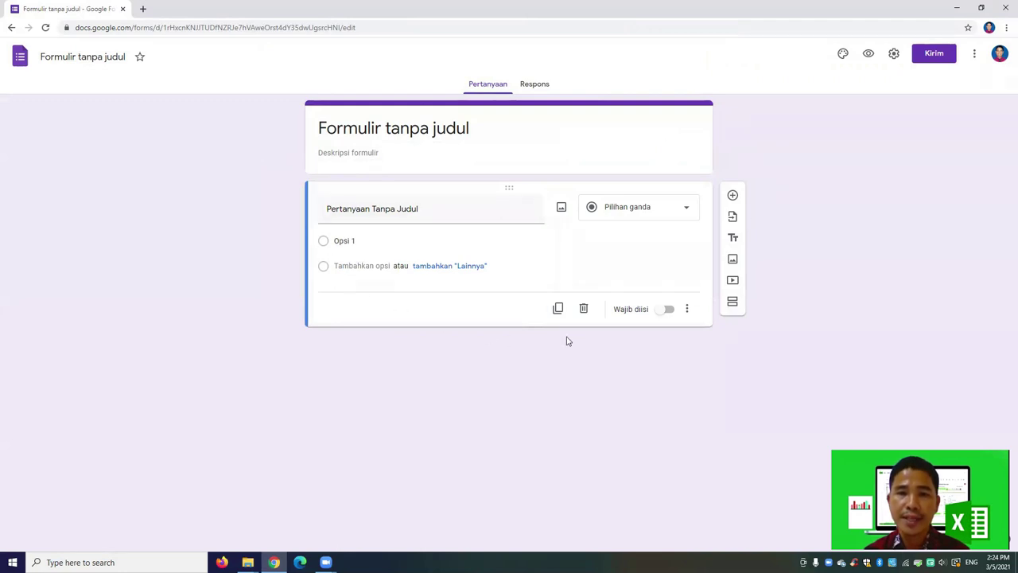
triple_click(369, 131)
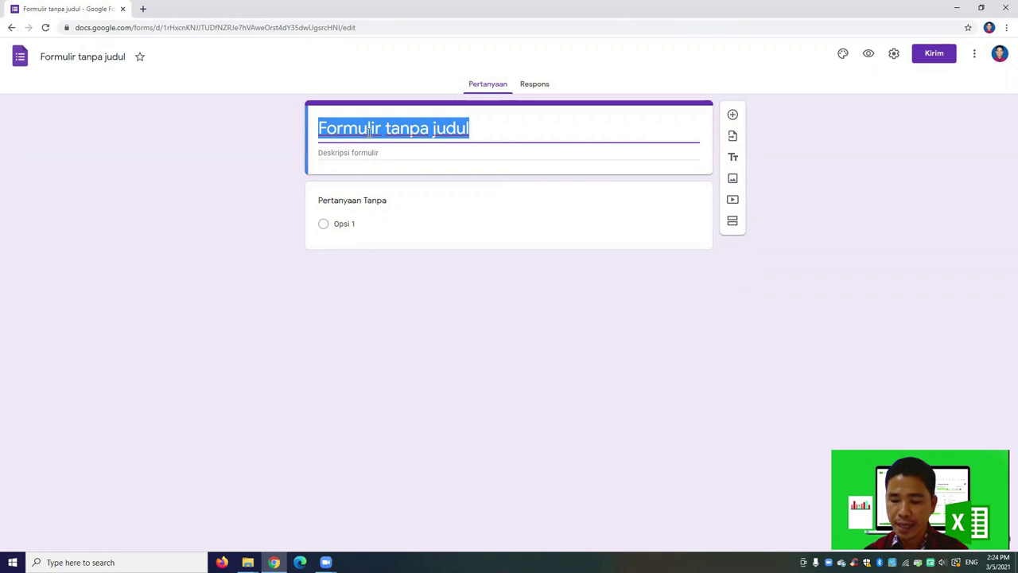
text(tu)
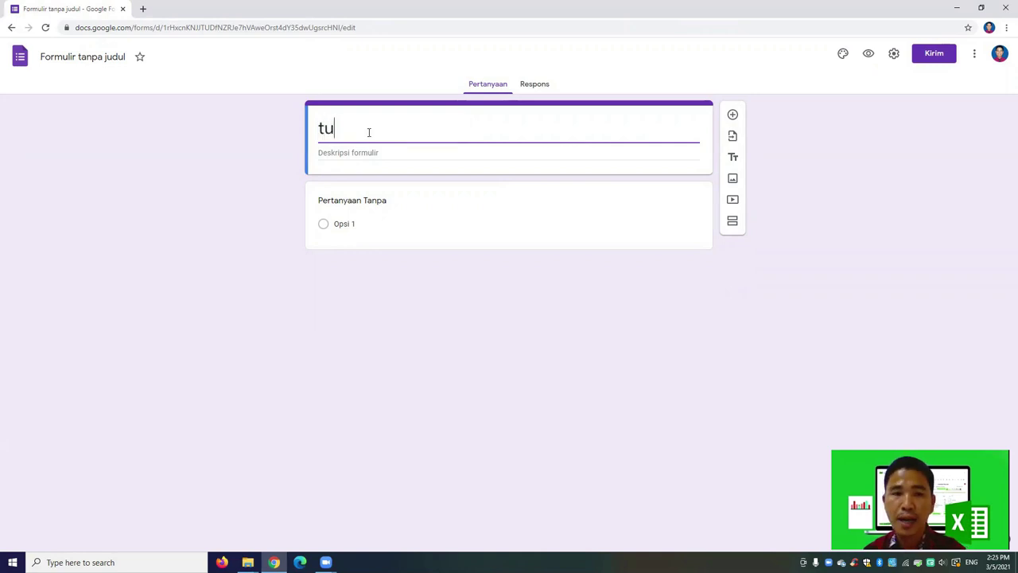
key(BackSpace)
key(BackSpace)
key(Caps_Lock)
text(TUG)
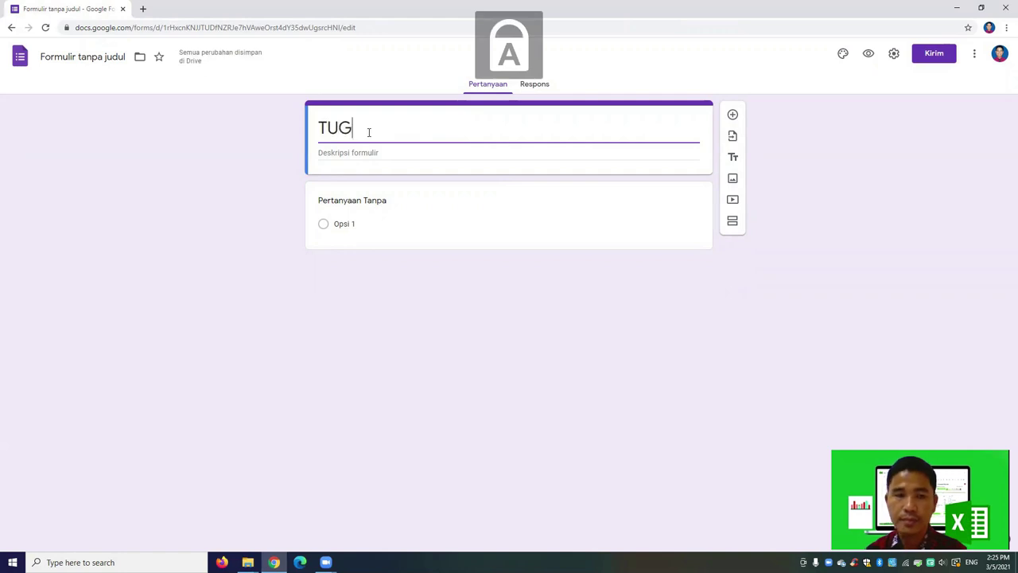
text(AS MAHASISWA)
click(376, 154)
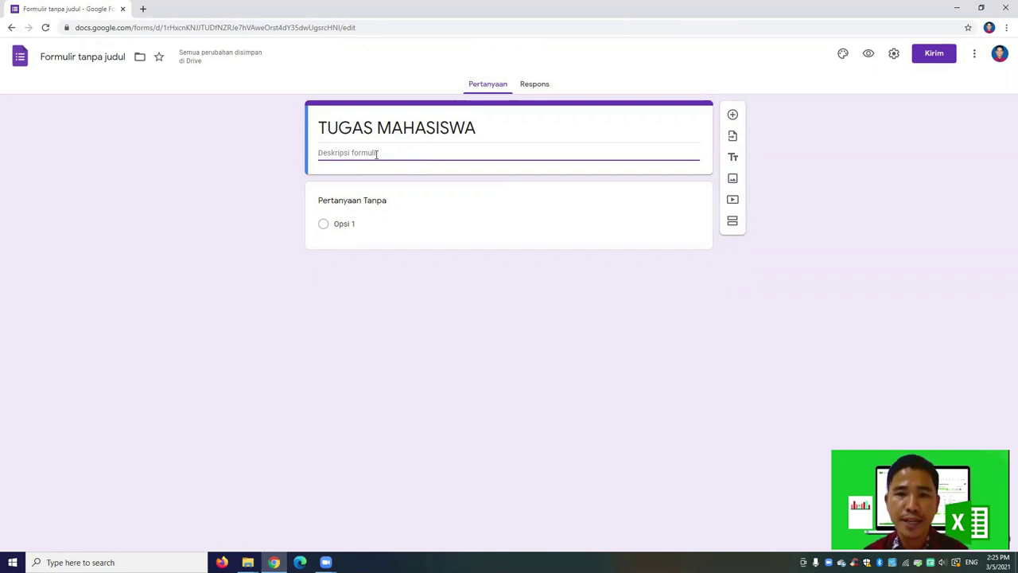
Title the first question 'NAMA', keep it as short answer, and mark it required
click(337, 203)
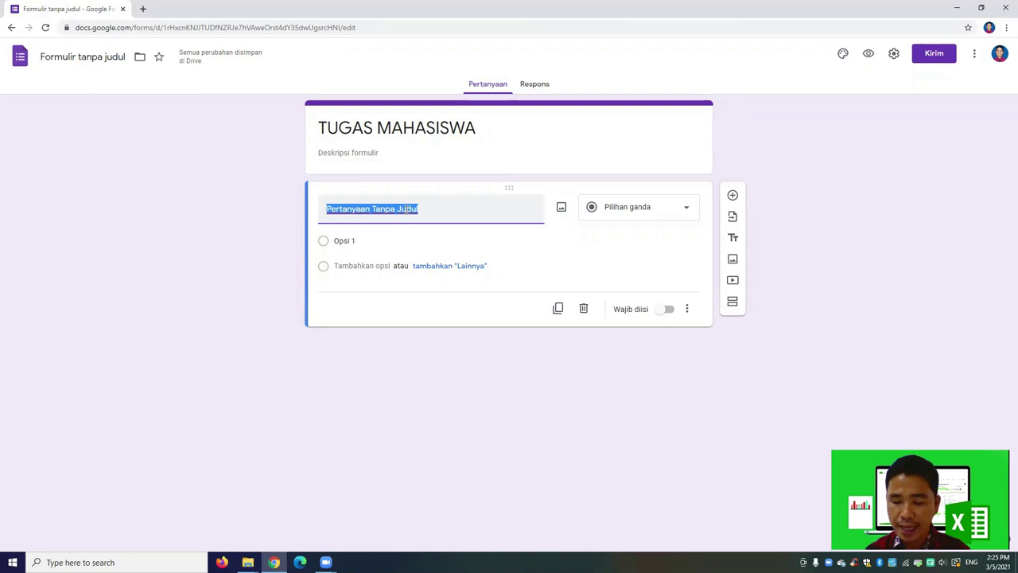
text(NAMA)
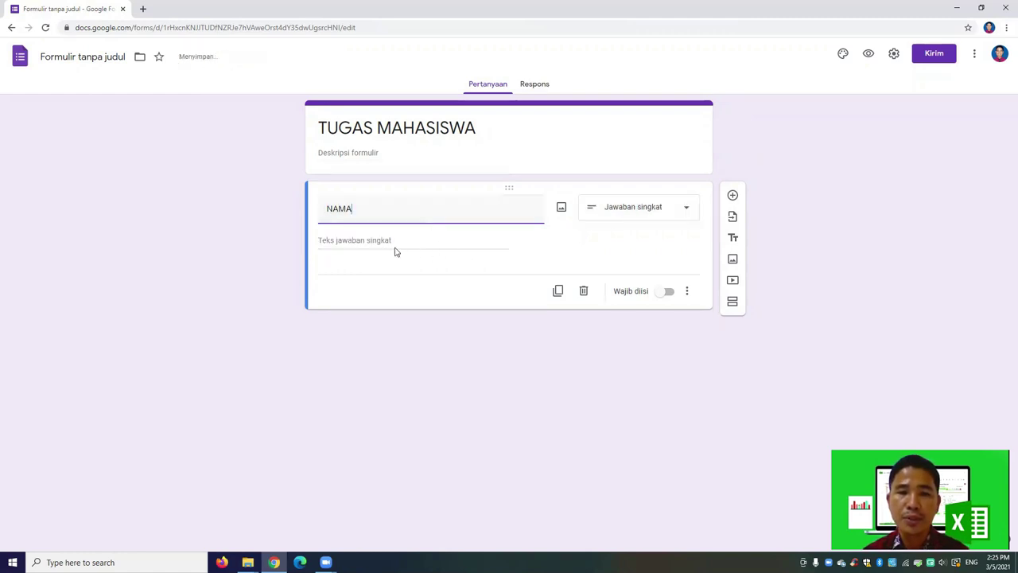
click(630, 212)
click(633, 219)
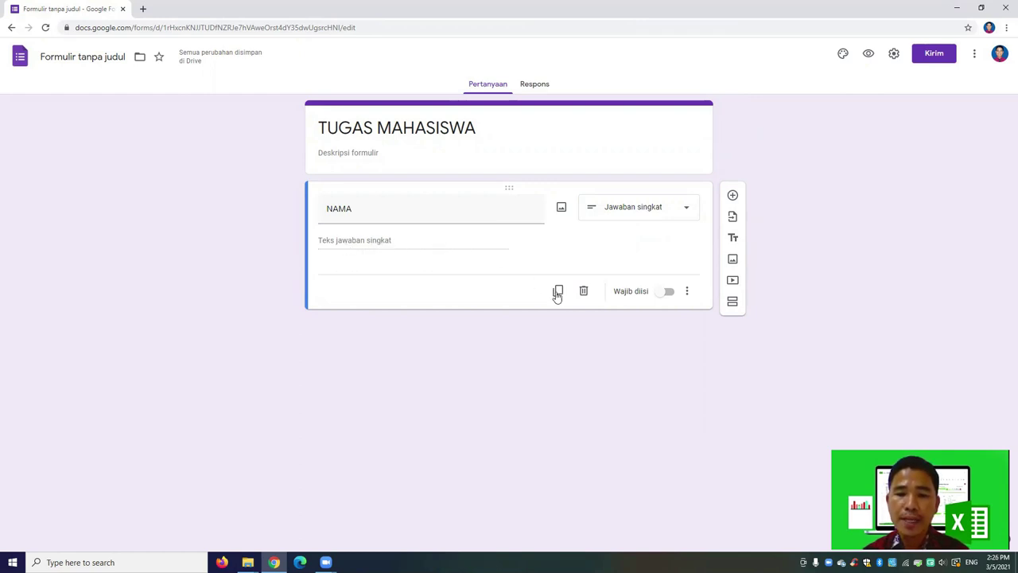
click(669, 293)
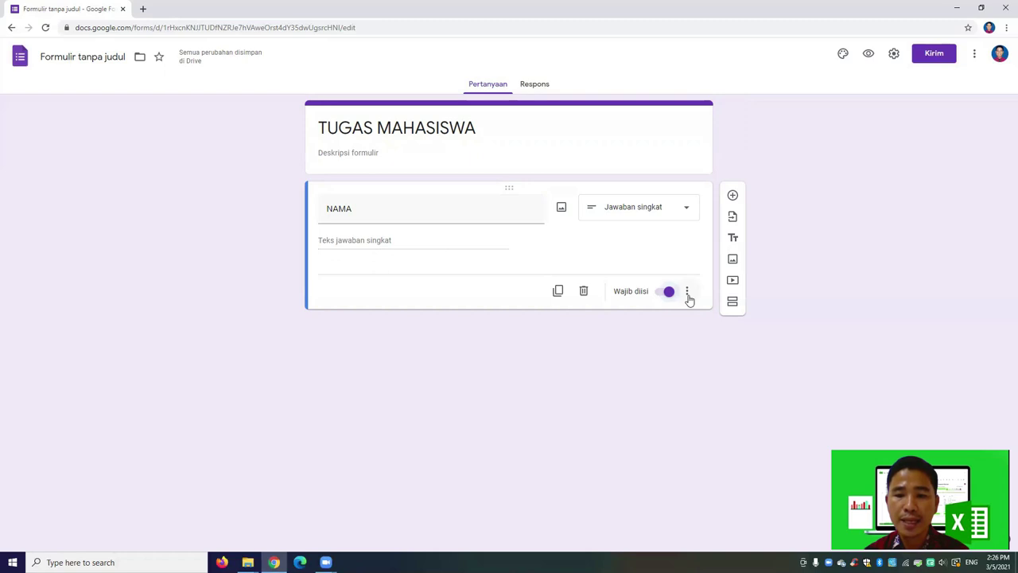
Add the description 'Tuliskan Identitas Anda menggunakan Huruf CAPITAL' under the NAMA question
click(687, 296)
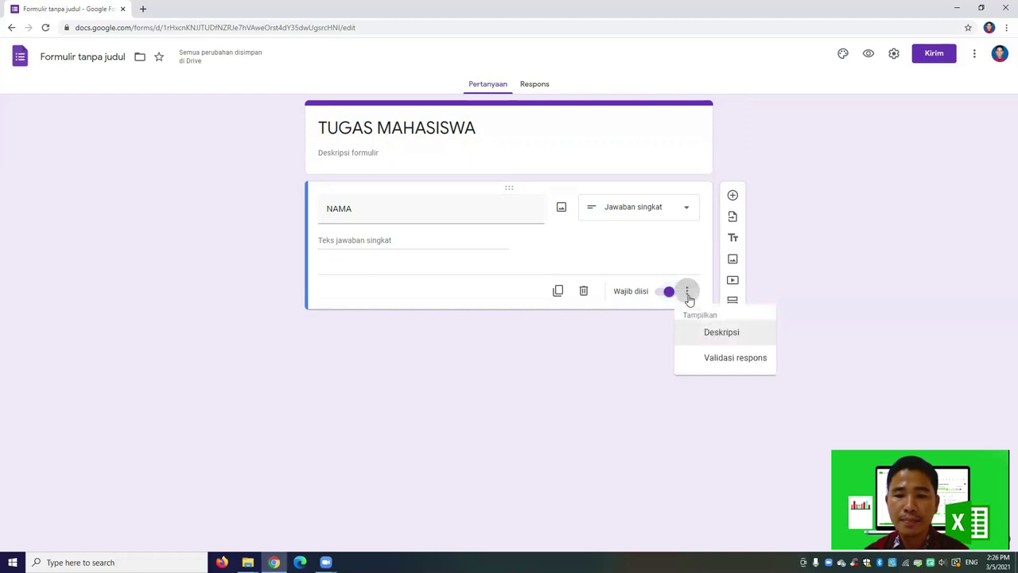
click(721, 332)
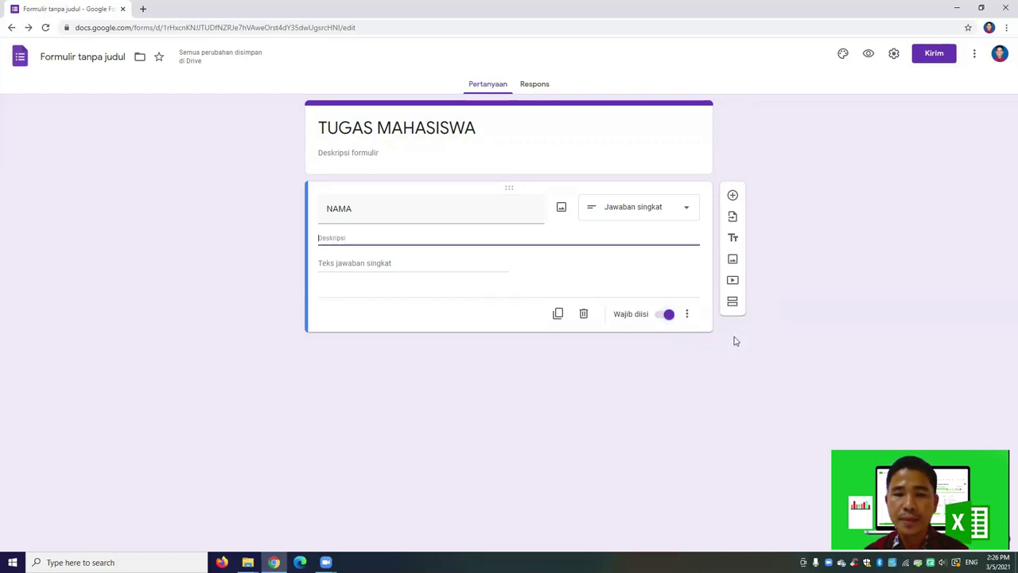
text(tu)
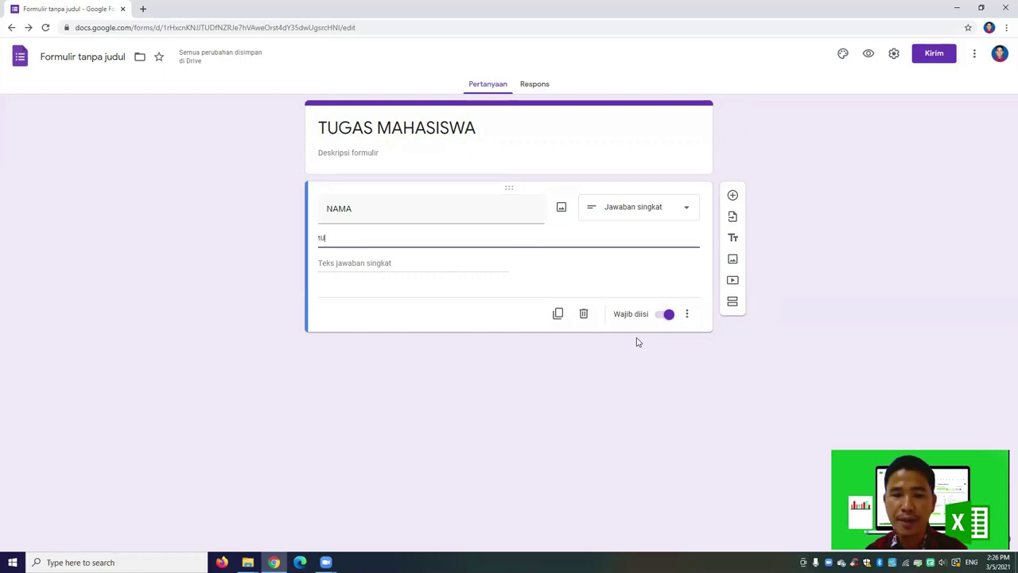
key(BackSpace)
key(BackSpace)
text(Tul)
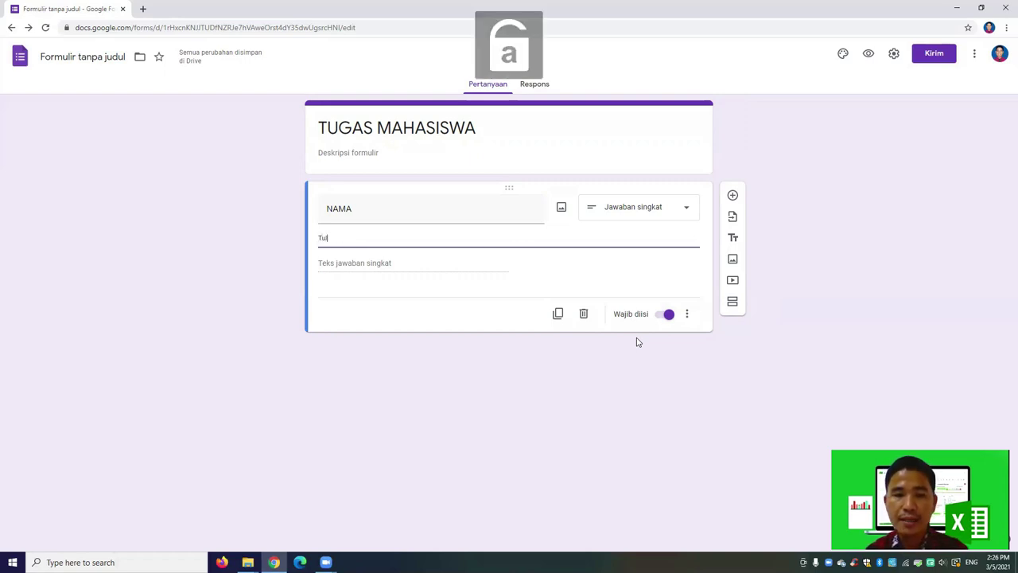
text(iskan)
key(BackSpace)
key(BackSpace)
key(BackSpace)
text(kan Identitas Anda d)
text(eng)
key(BackSpace)
key(BackSpace)
key(BackSpace)
text(menggunakanhuru)
text( Huruf CAPI)
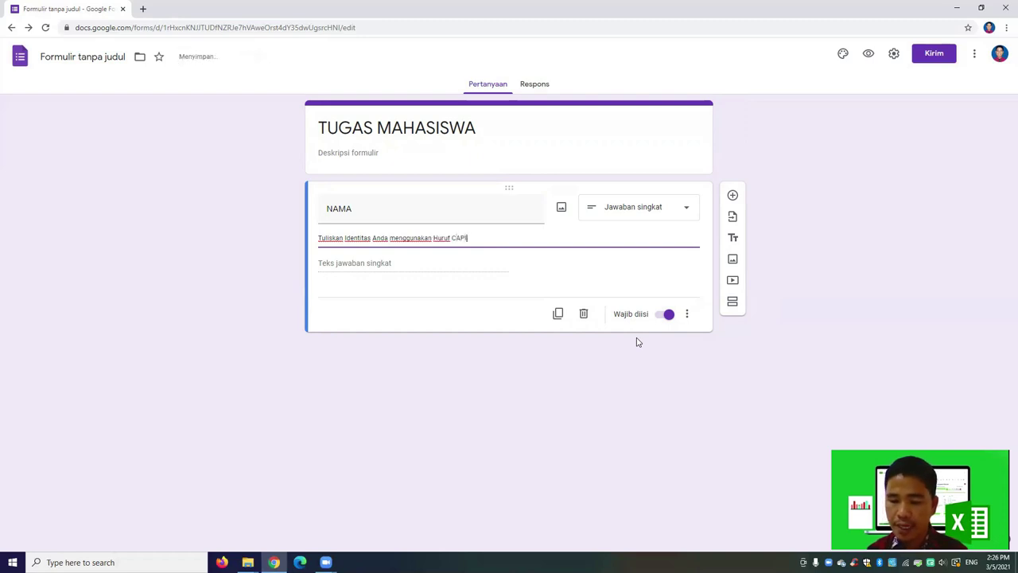
text(L)
click(439, 359)
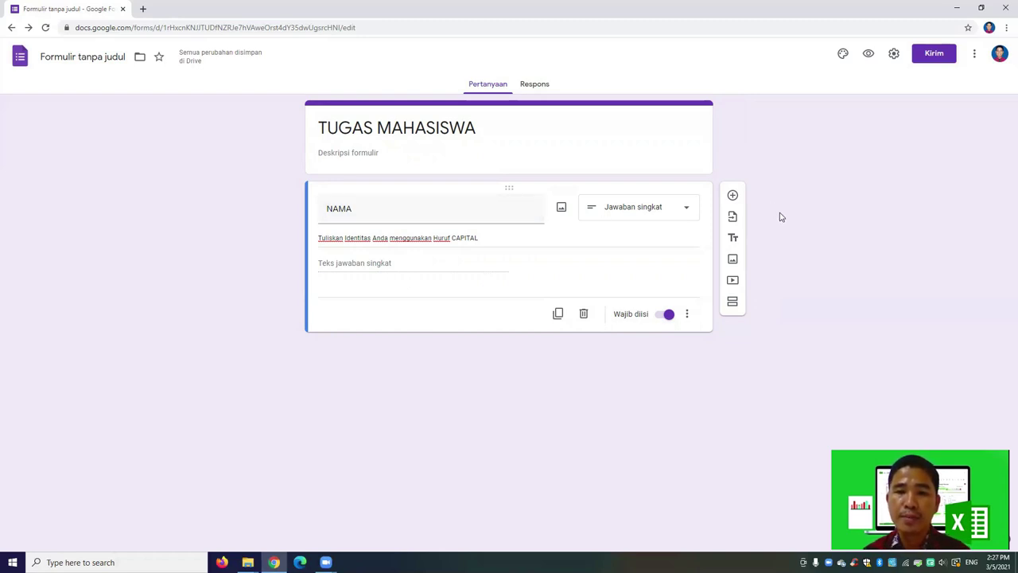
Add a question titled 'NIM' as a required short-answer question
click(733, 195)
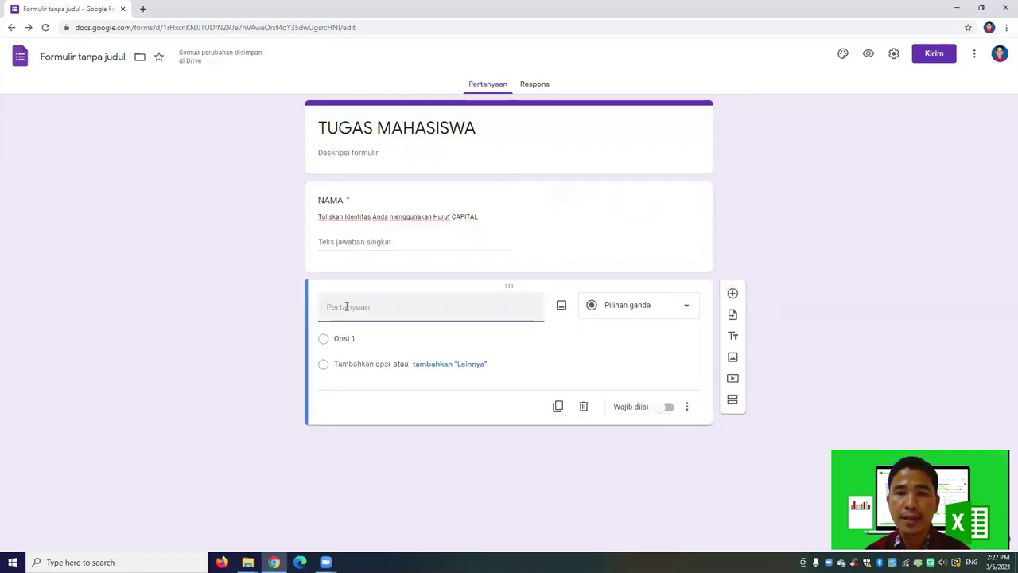
text(nim)
key(BackSpace)
key(BackSpace)
key(BackSpace)
key(Caps_Lock)
text(NIM)
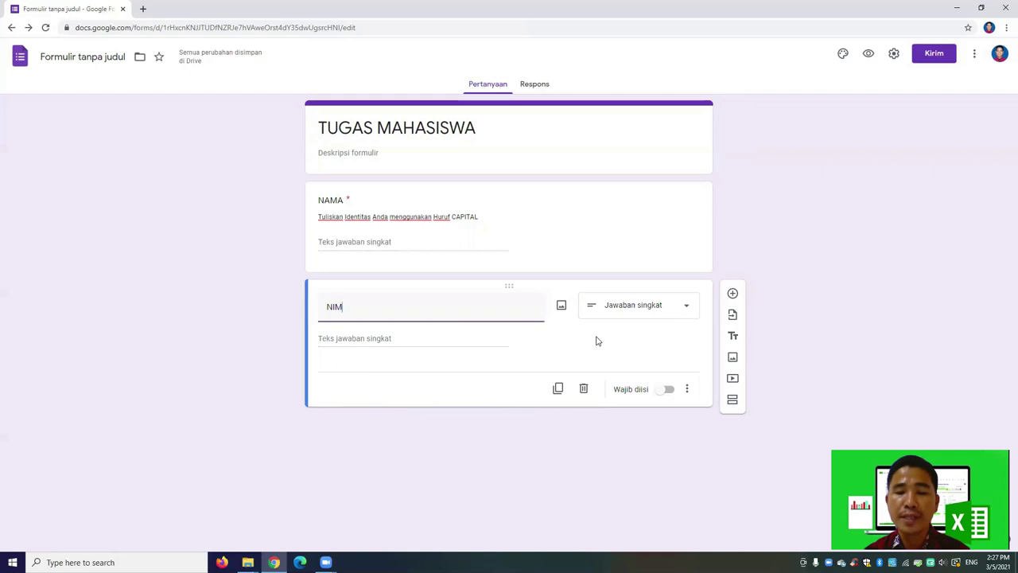
click(629, 317)
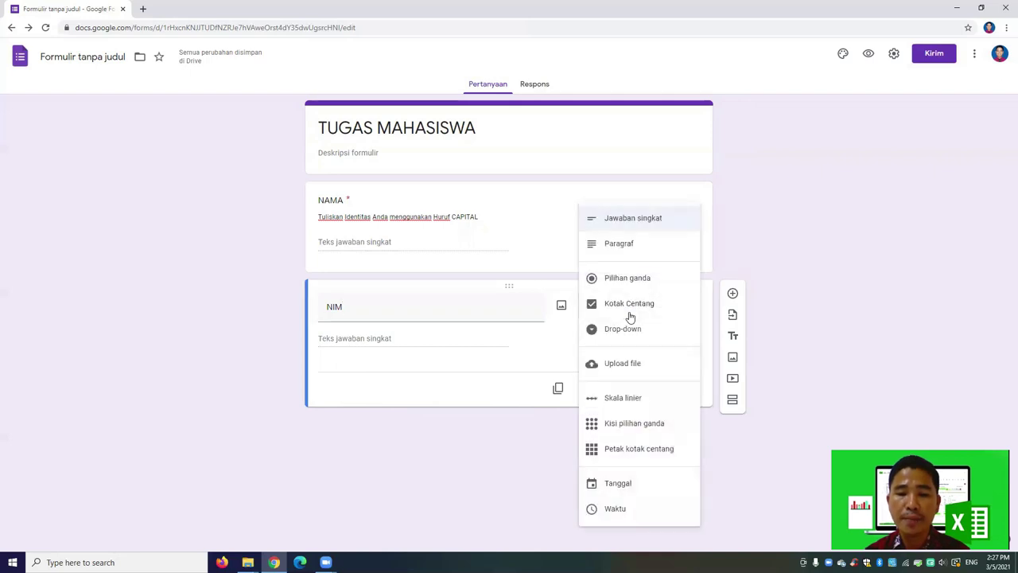
click(630, 221)
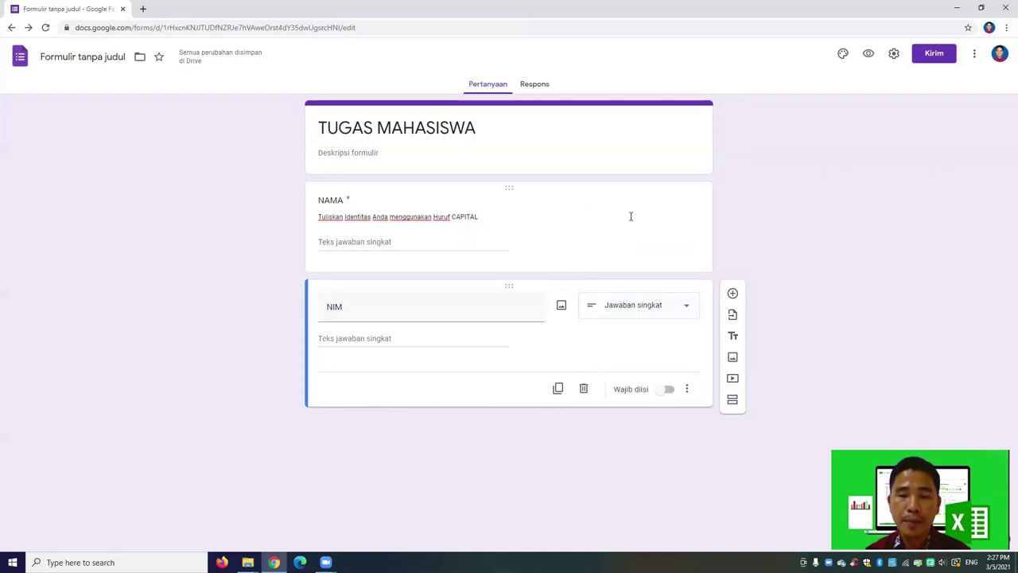
click(686, 390)
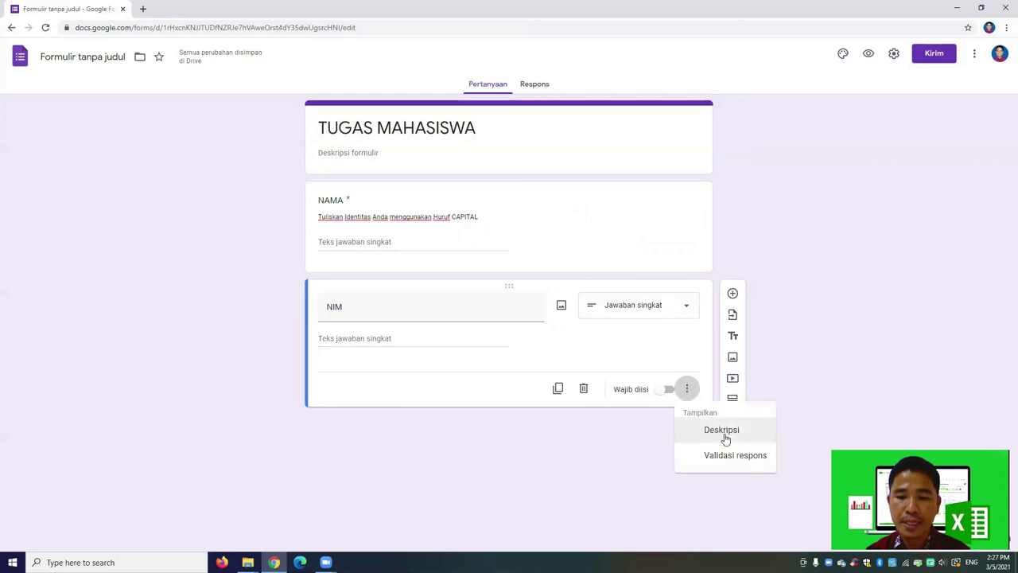
click(647, 437)
click(669, 393)
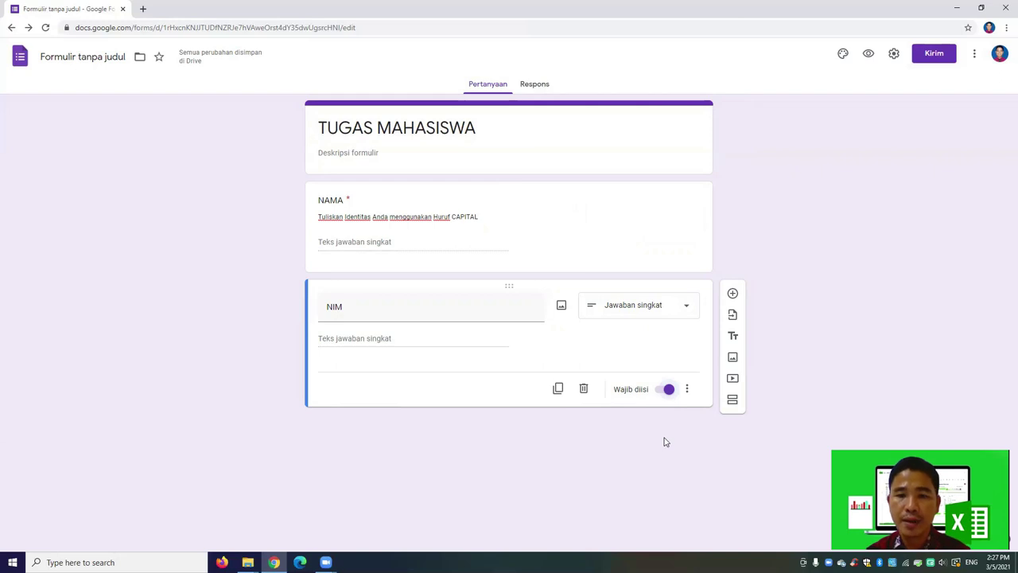
click(733, 294)
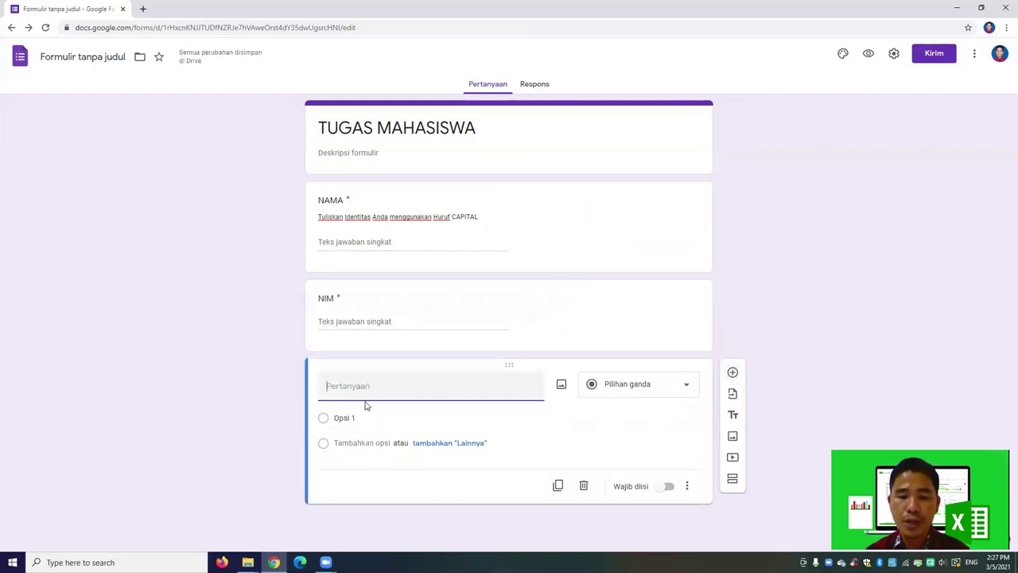
Title the new question 'NOMOR HP/WA', set it to short answer, and make it required
text(NOMOR HP/WA)
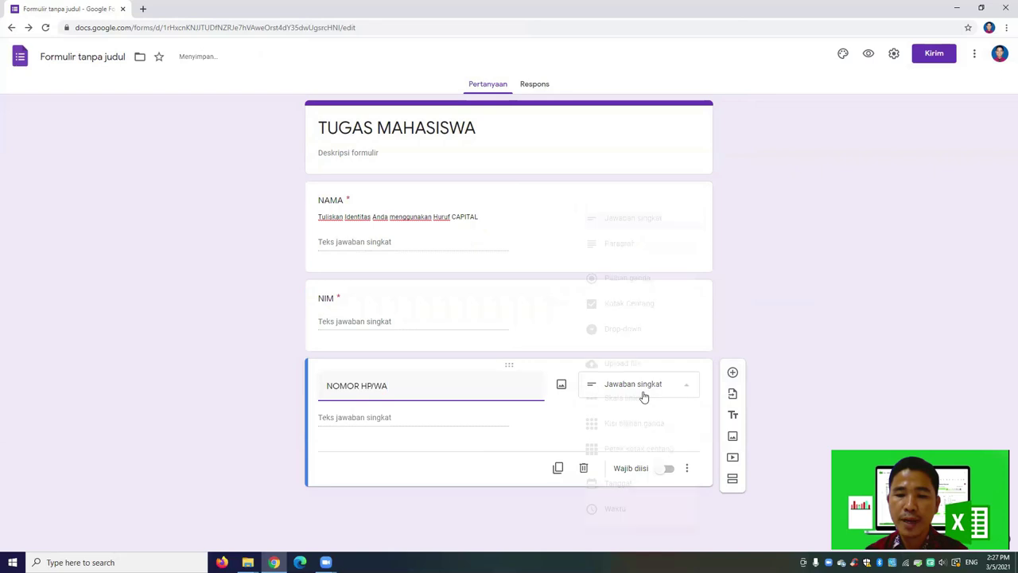
click(641, 390)
click(669, 229)
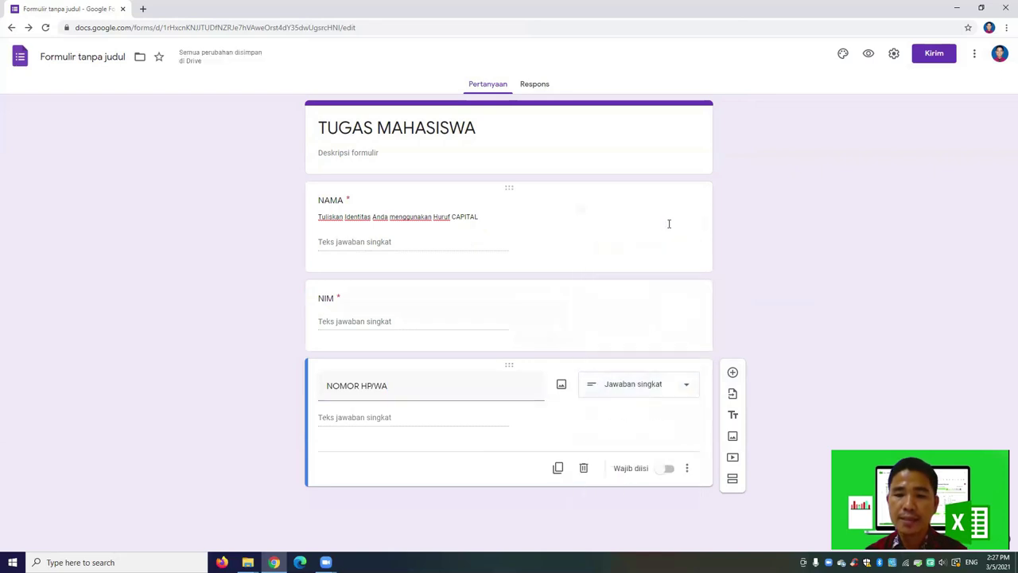
click(668, 468)
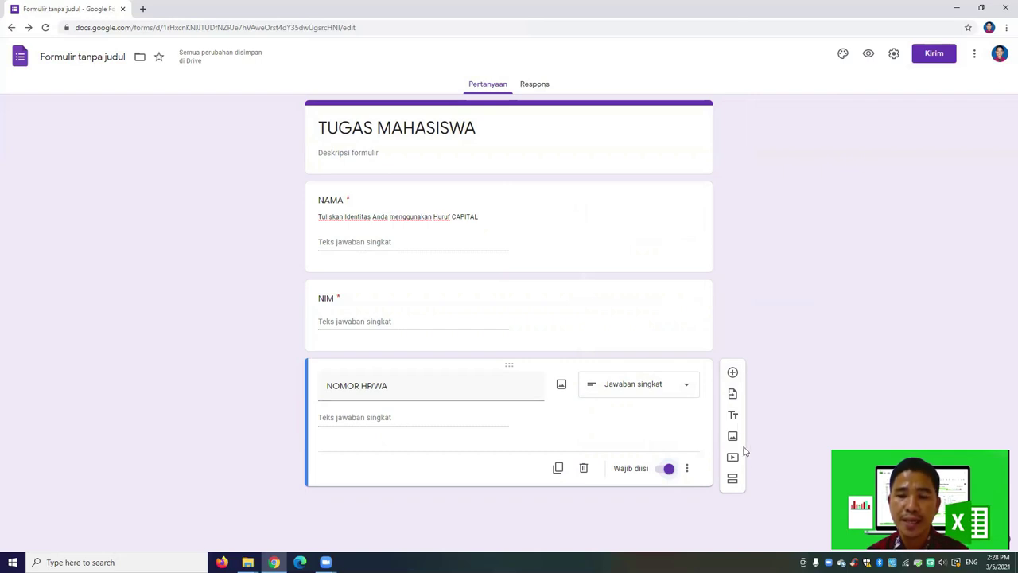
Add a question 'PILIH KELAS' with options KELAS-A, KELAS-B and KELAS-C
click(733, 373)
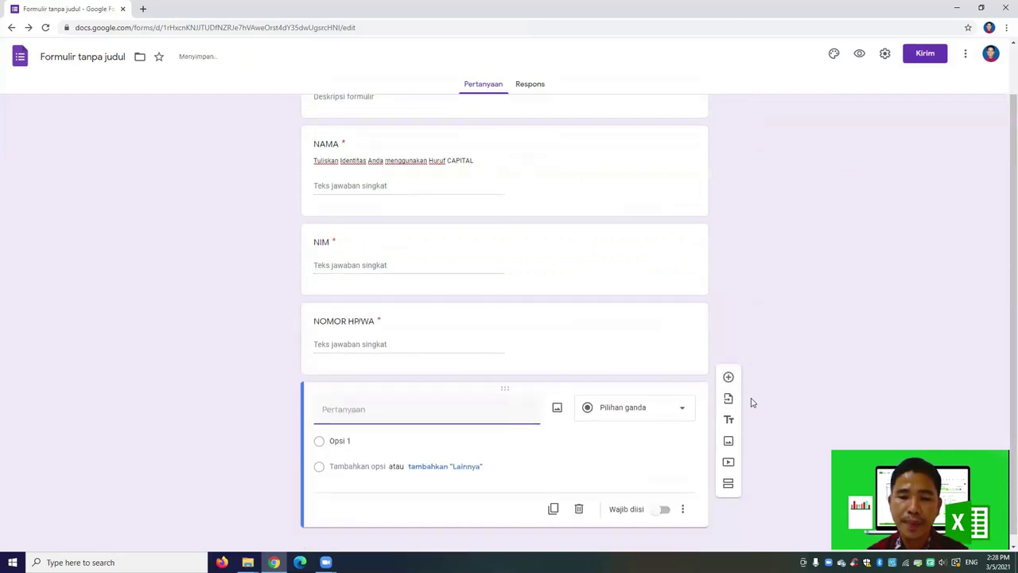
text(KELA)
key(BackSpace)
key(BackSpace)
key(BackSpace)
text(PILIH KELAS)
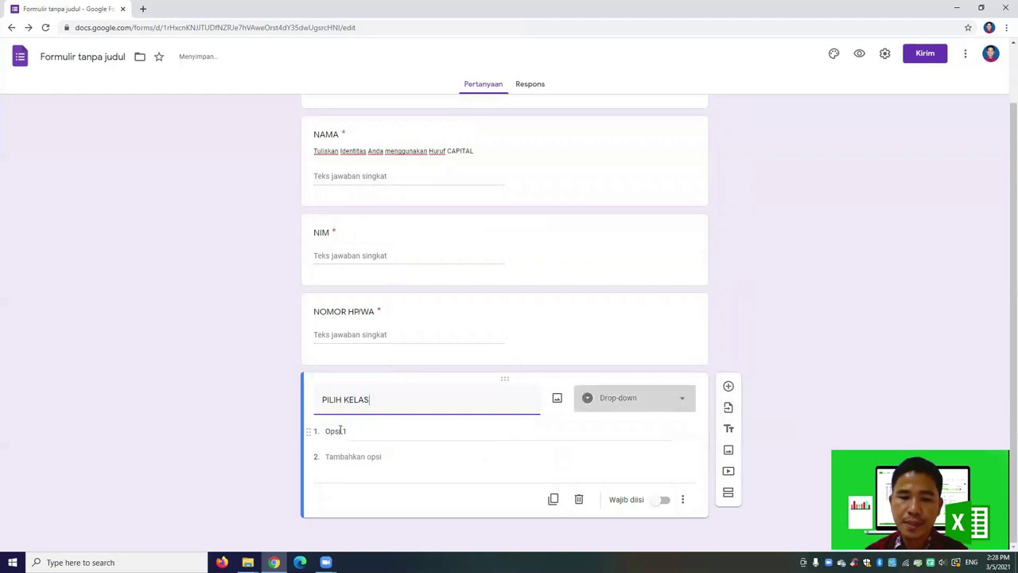
click(334, 431)
text(KELAS-A)
key(Return)
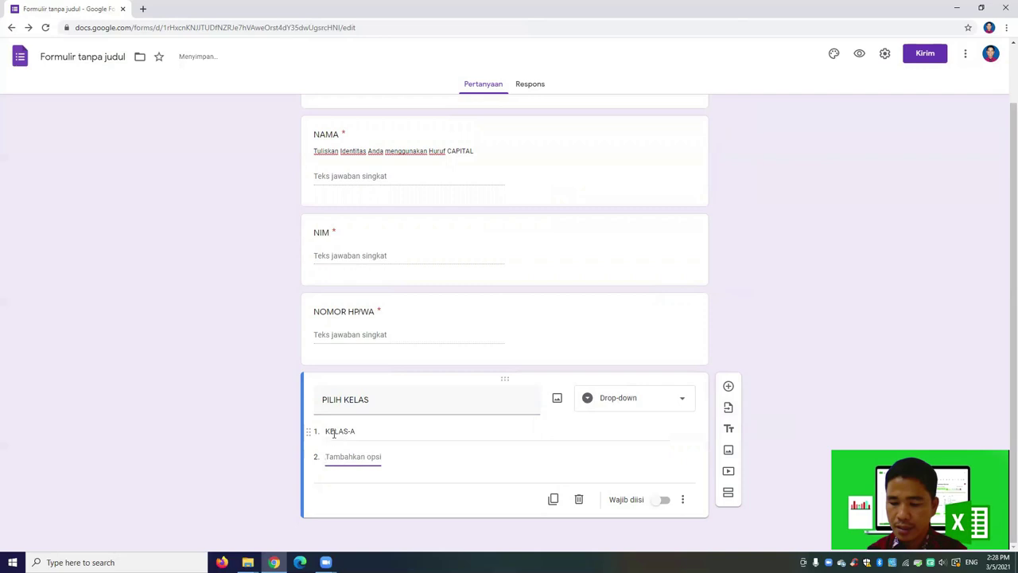
text(KELAS B)
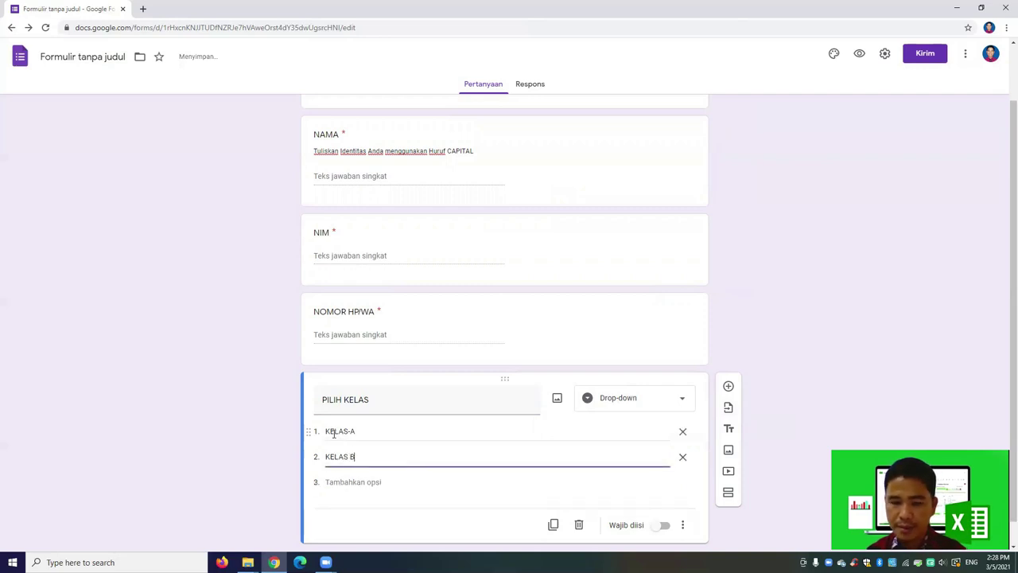
key(BackSpace)
key(BackSpace)
text(B)
key(Tab)
key(Tab)
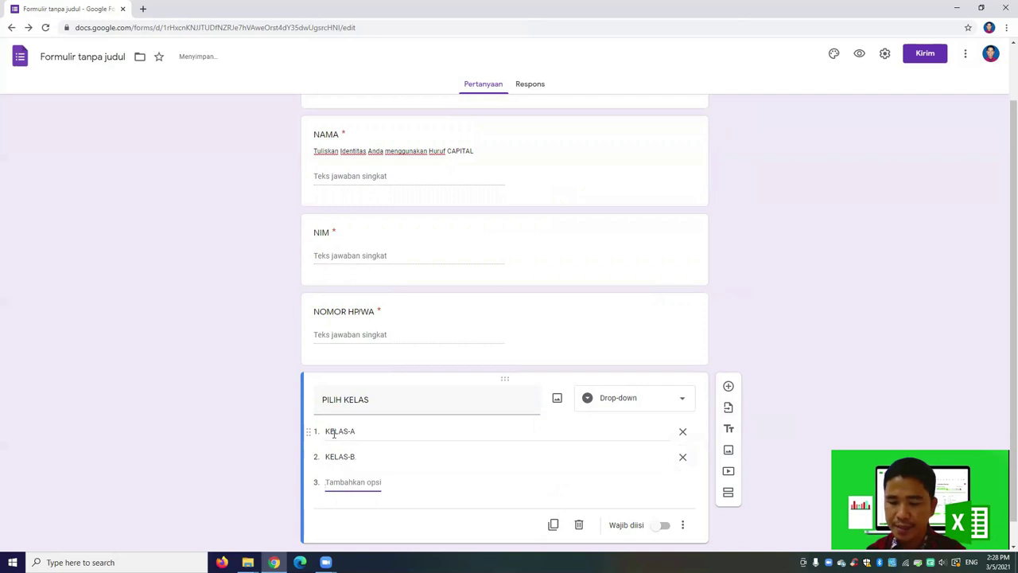
text(KELAS-C)
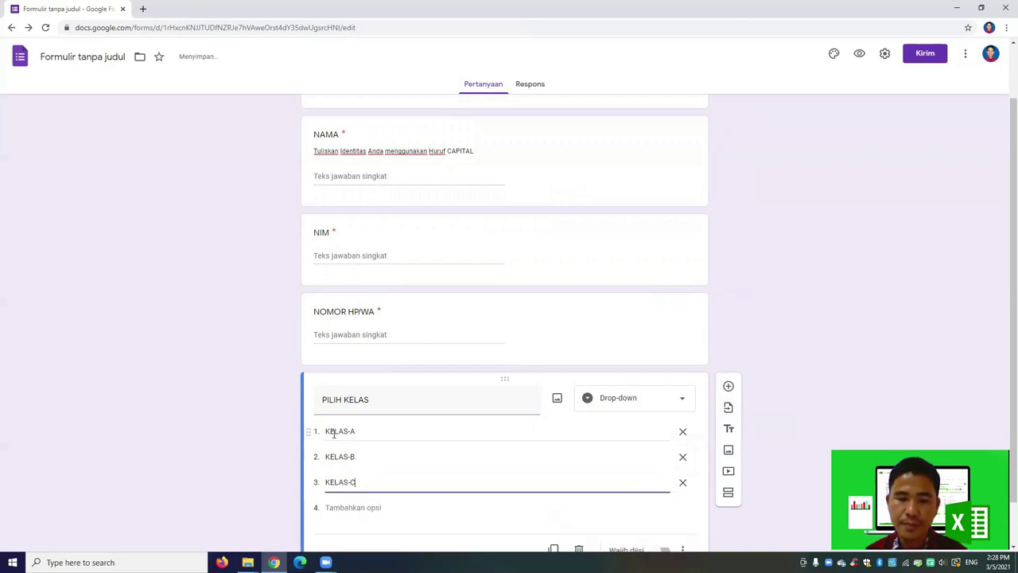
click(859, 326)
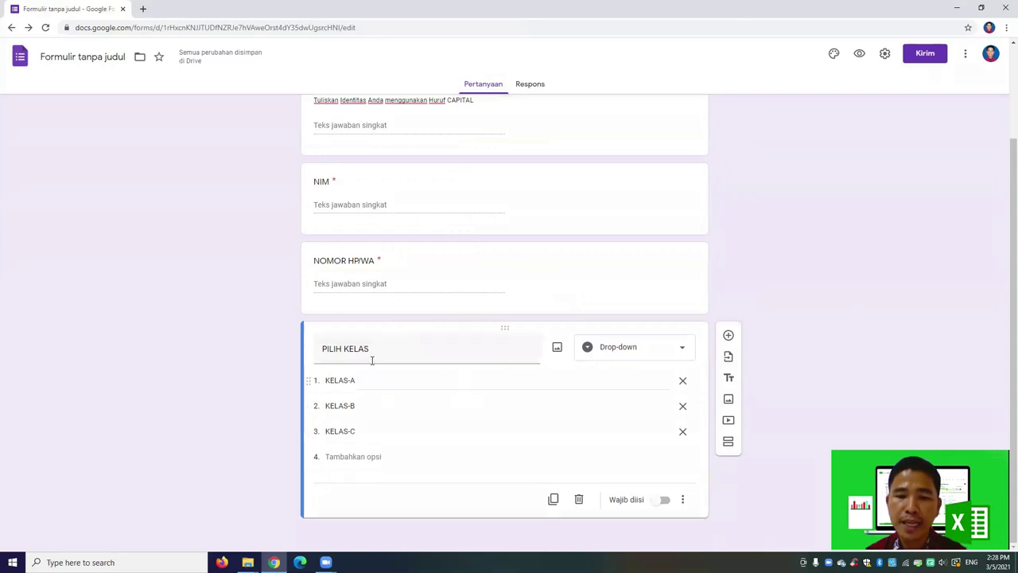
Make PILIH KELAS a required drop-down question
click(612, 354)
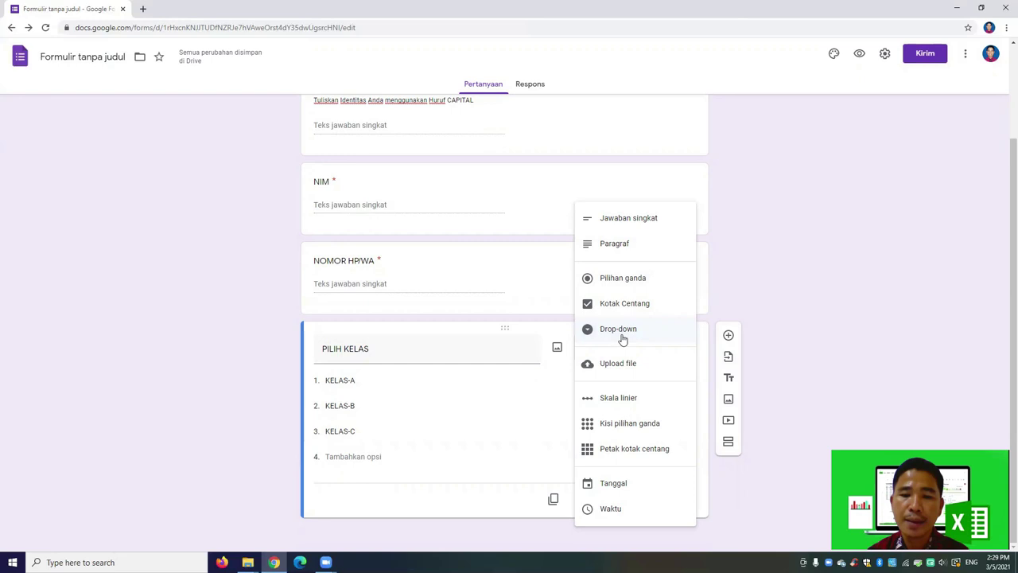
click(622, 334)
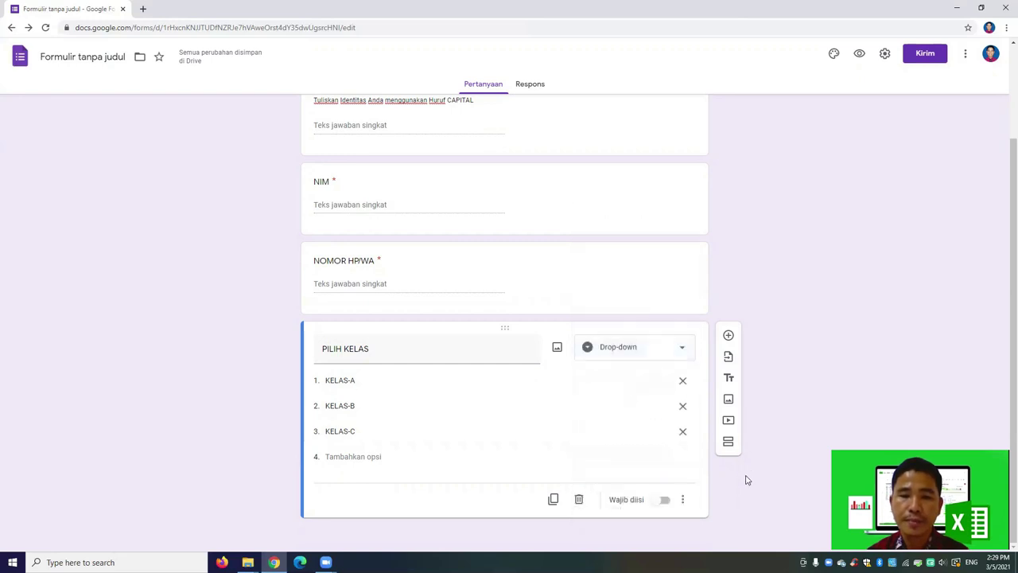
click(664, 501)
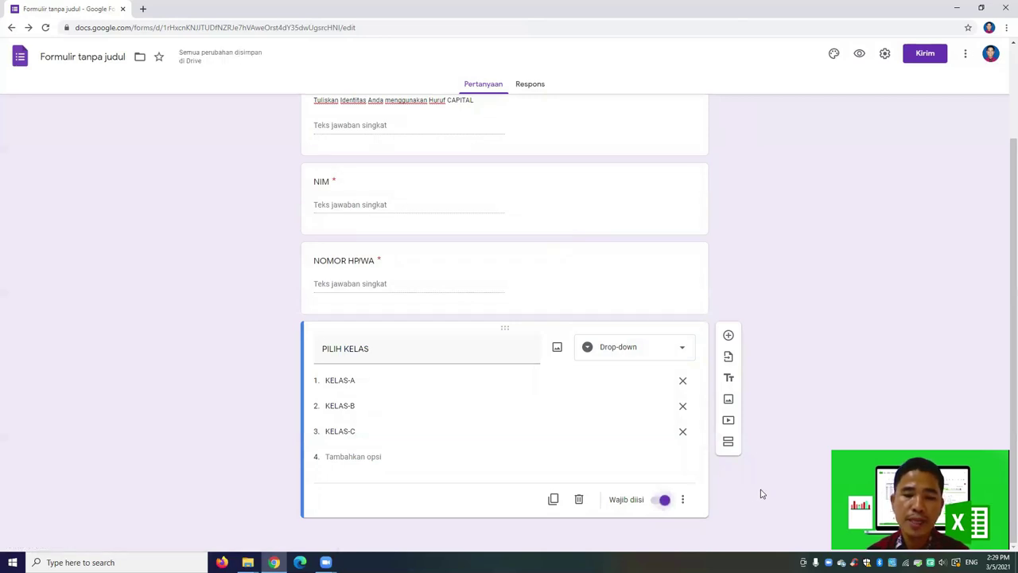
click(729, 337)
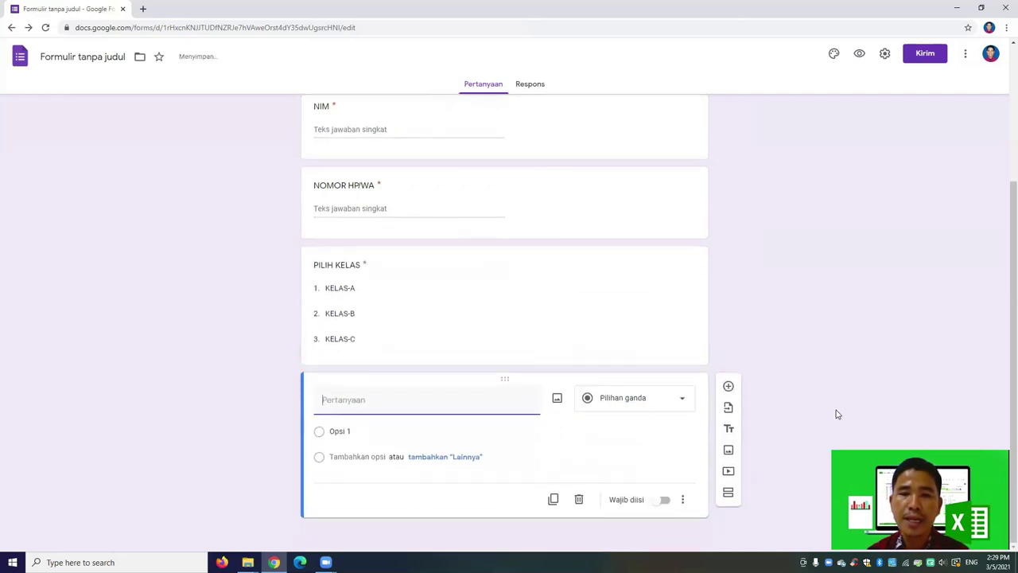
Title the new question 'UNGGAH TUGAS' and switch its type to file upload
text(M)
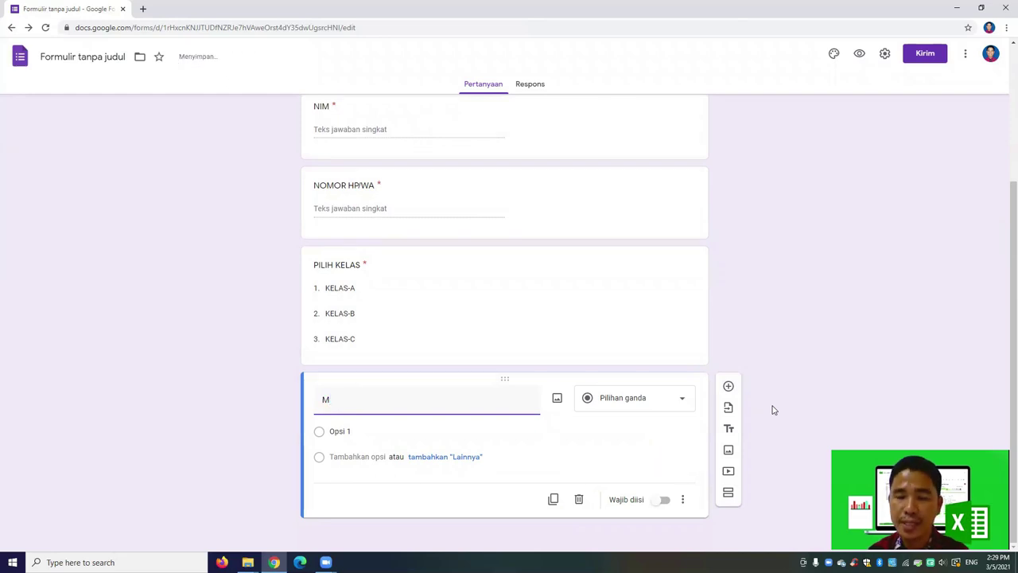
key(BackSpace)
text(UNGGAH TUGAS)
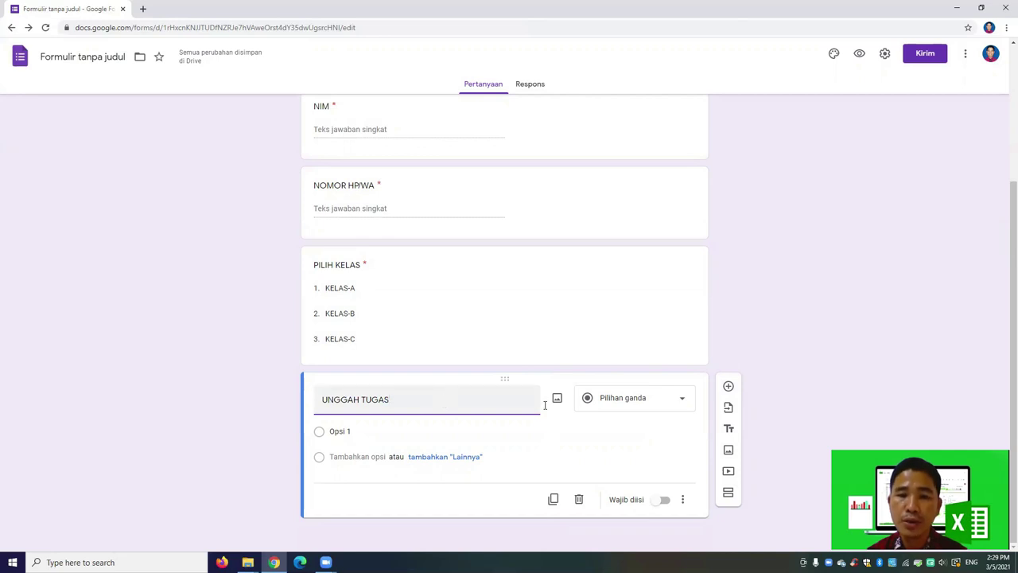
click(621, 402)
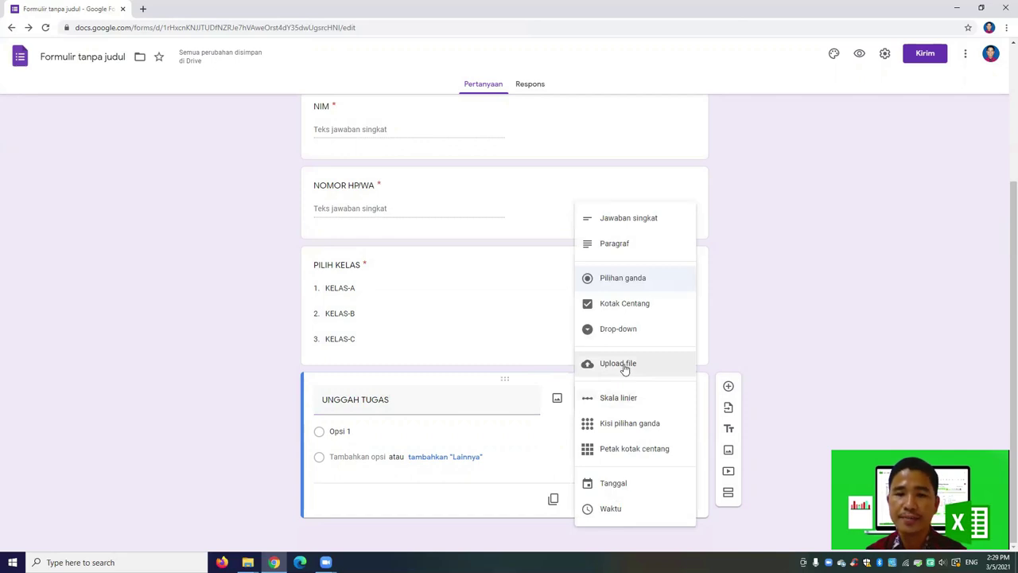
click(626, 365)
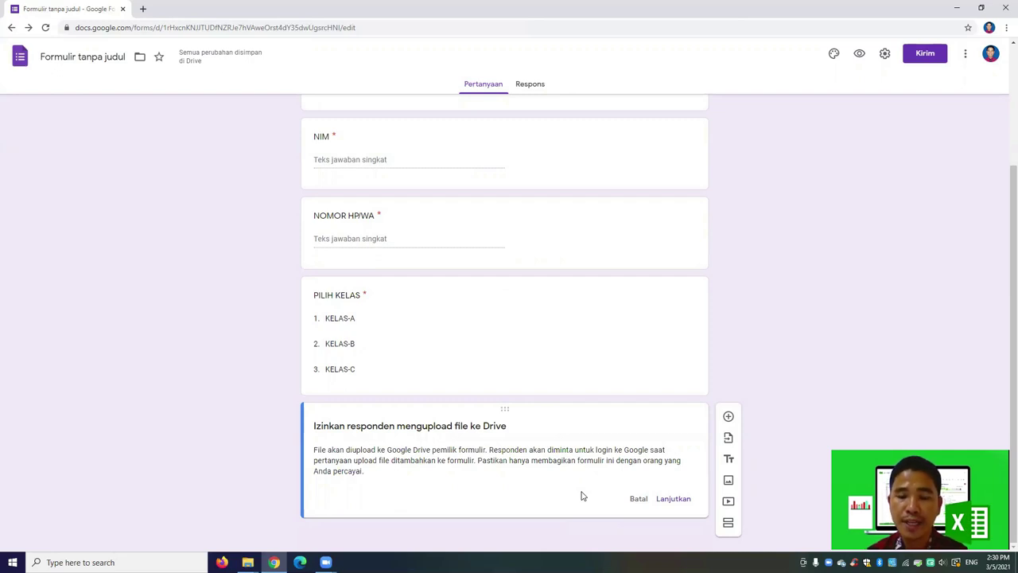
Accept the Drive upload notice and restrict UNGGAH TUGAS uploads to PDF files only
click(672, 499)
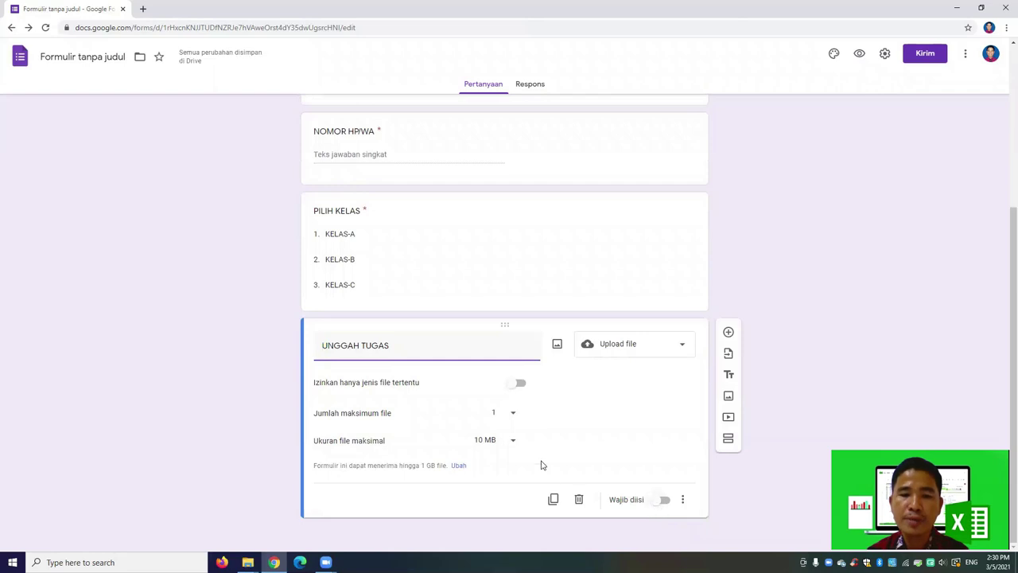
click(518, 384)
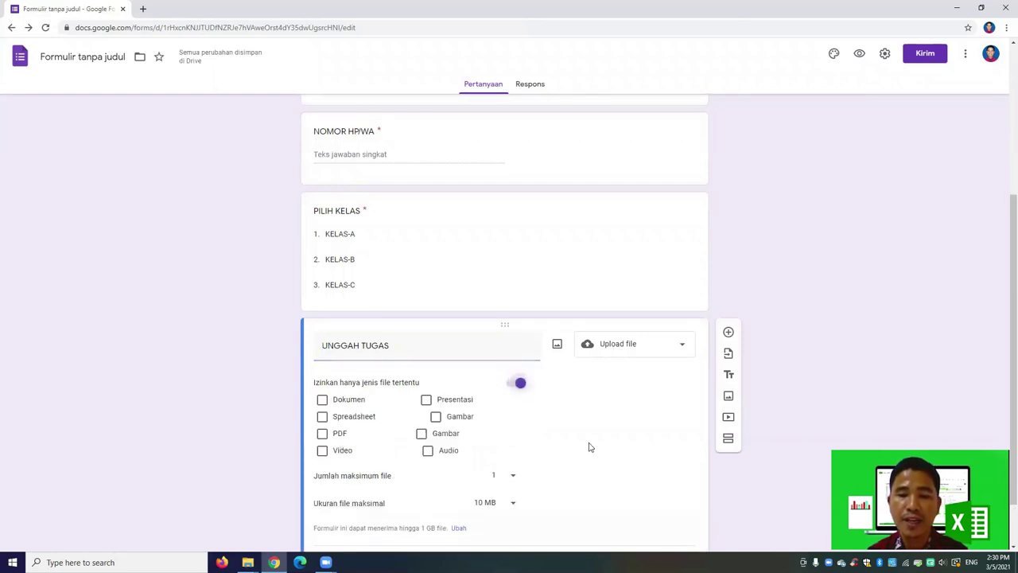
click(322, 433)
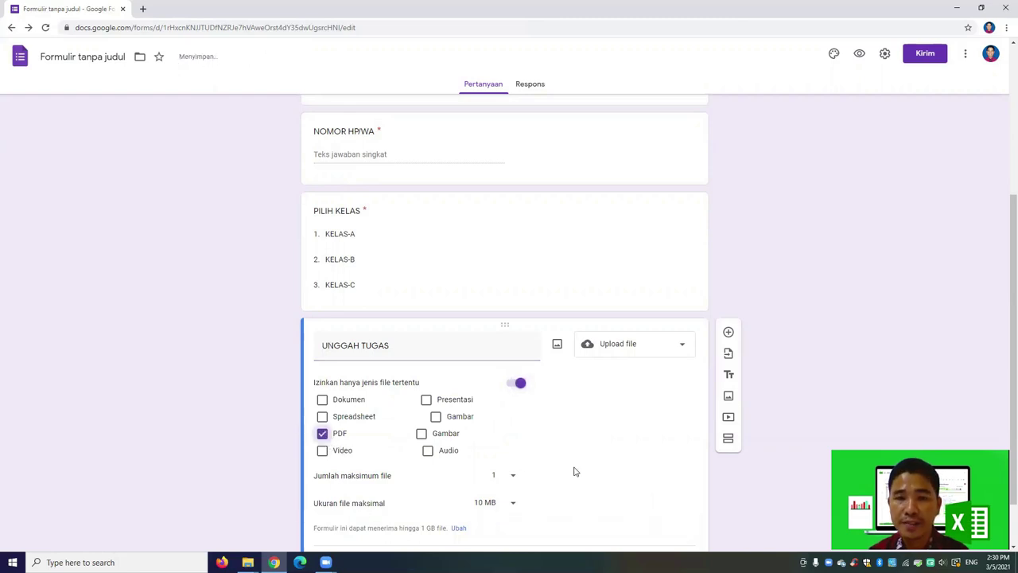
click(322, 434)
click(322, 451)
click(322, 450)
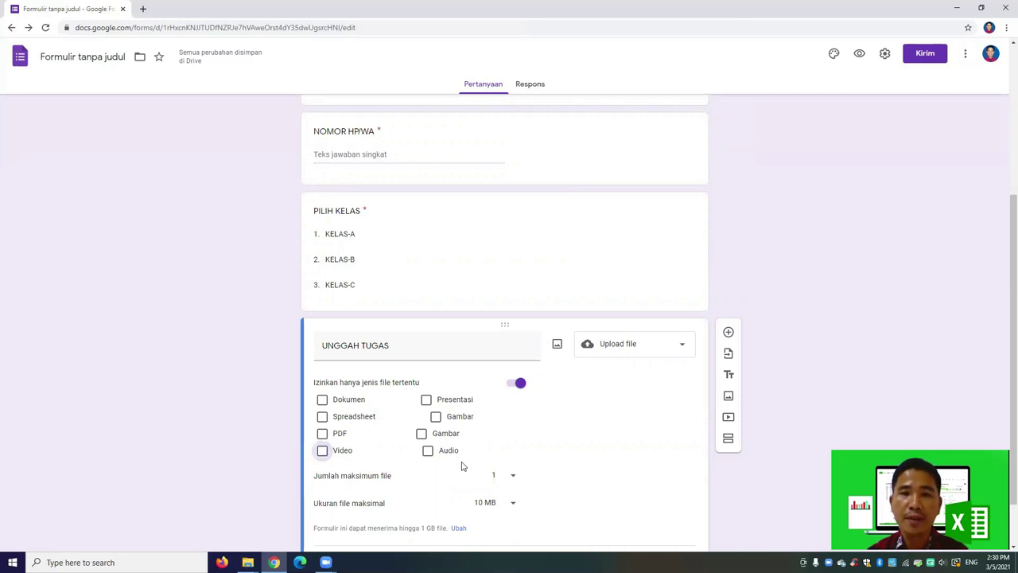
click(518, 384)
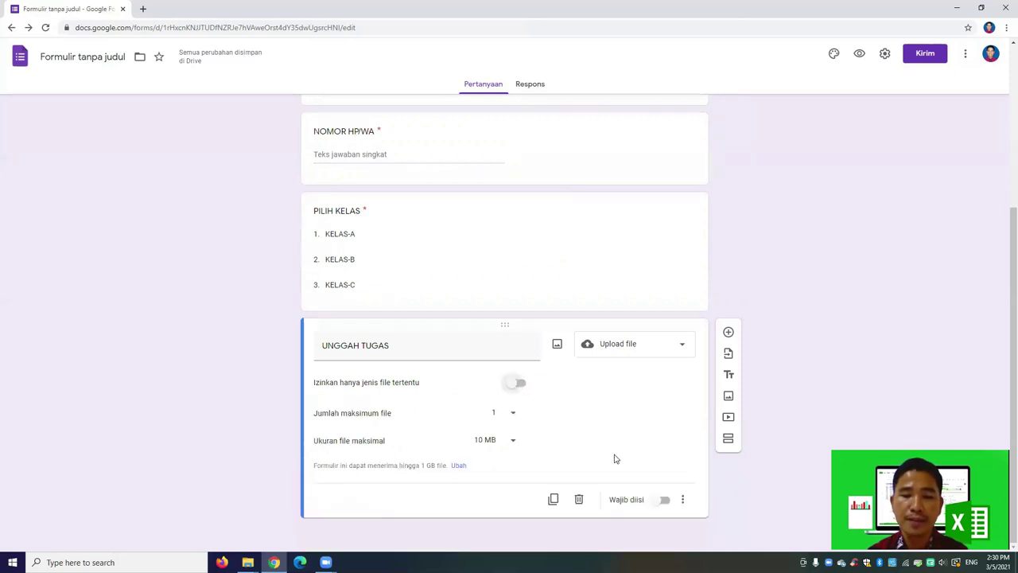
click(520, 384)
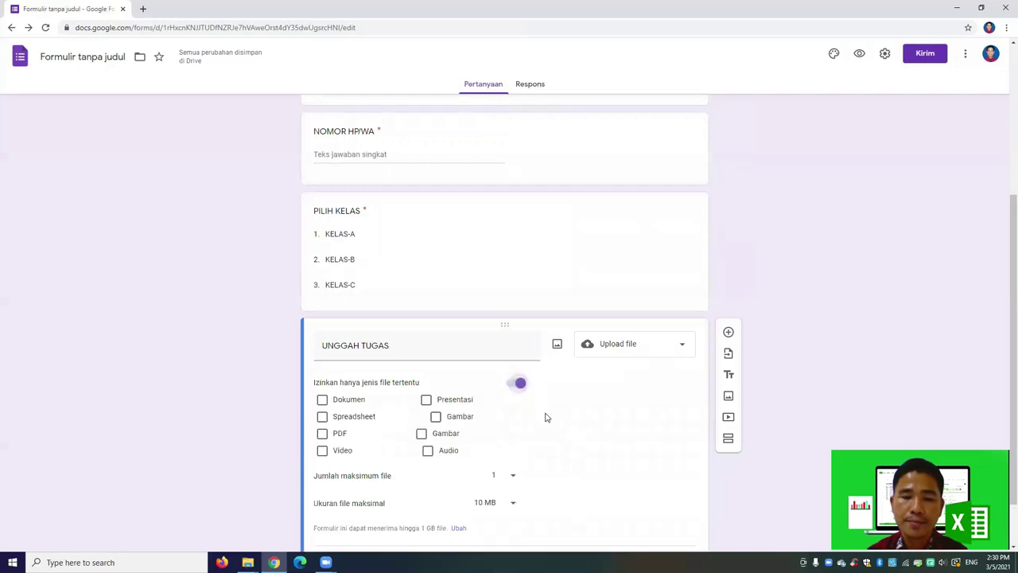
click(326, 433)
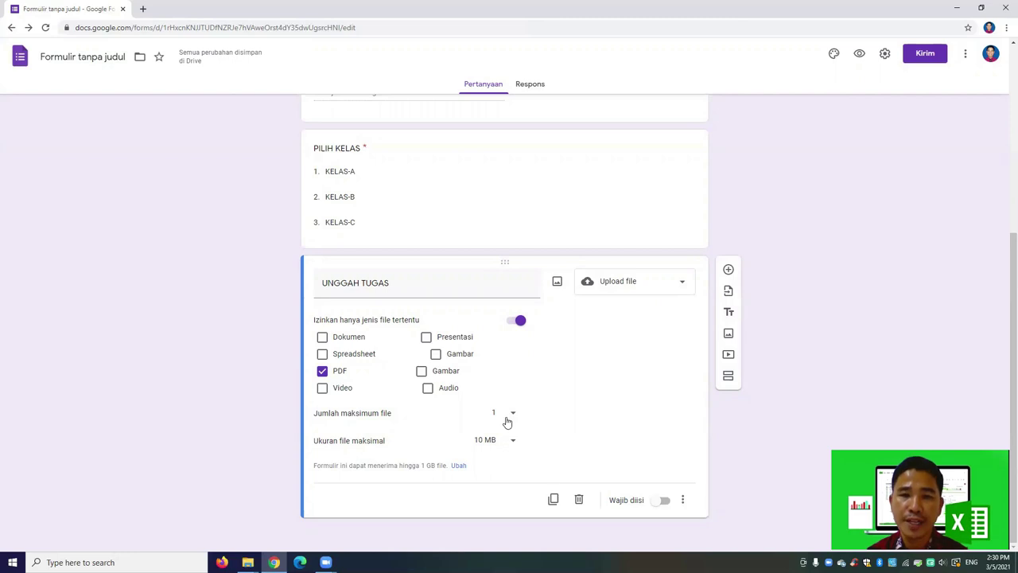
Keep the upload limits at 1 file and a maximum size of 10 MB
click(507, 422)
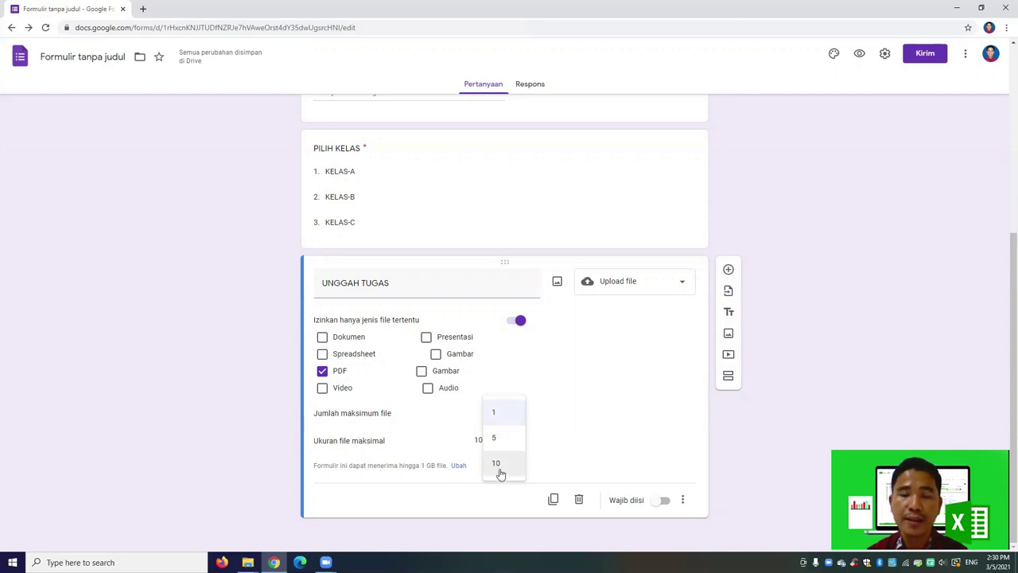
click(494, 414)
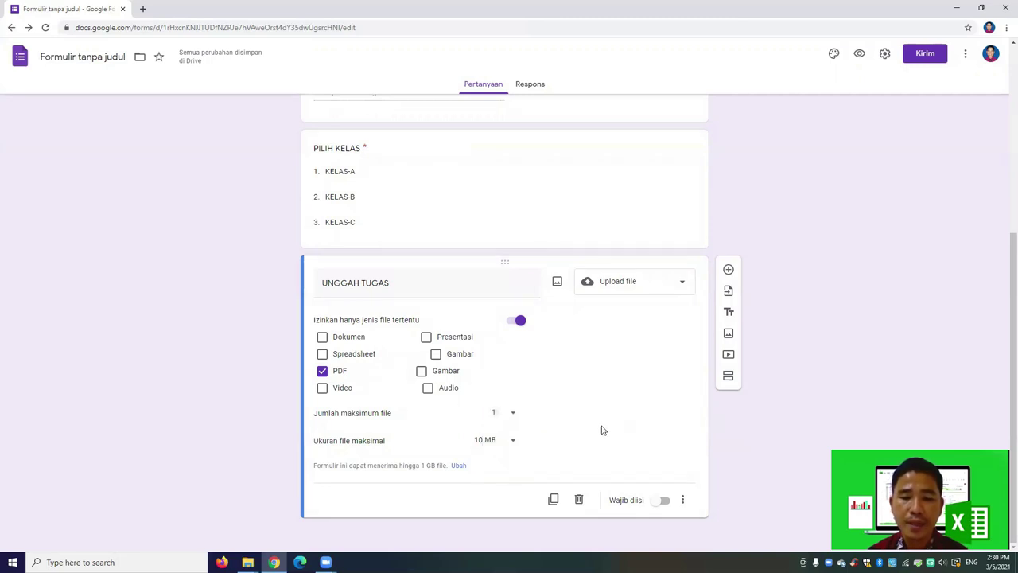
click(514, 442)
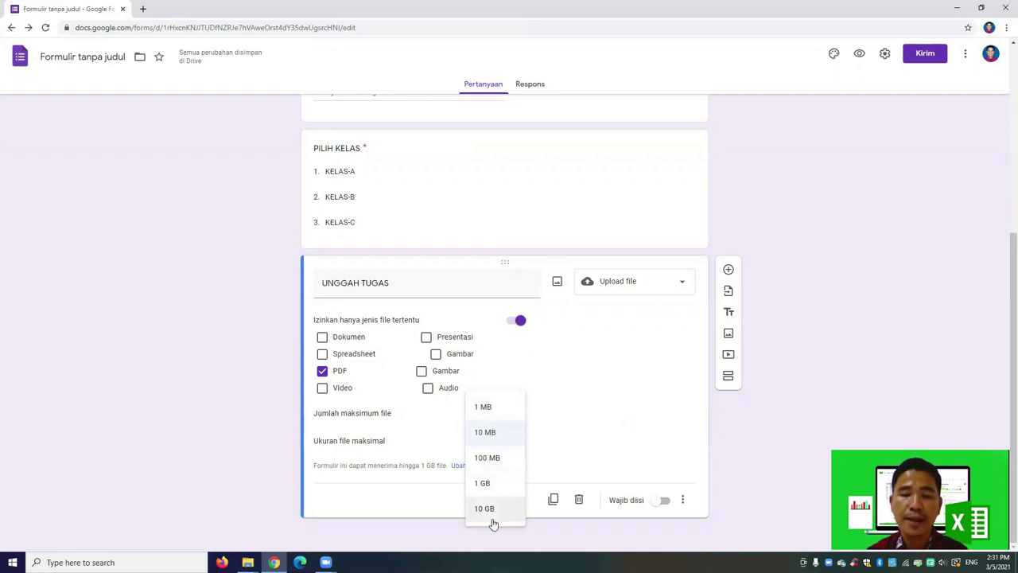
click(502, 437)
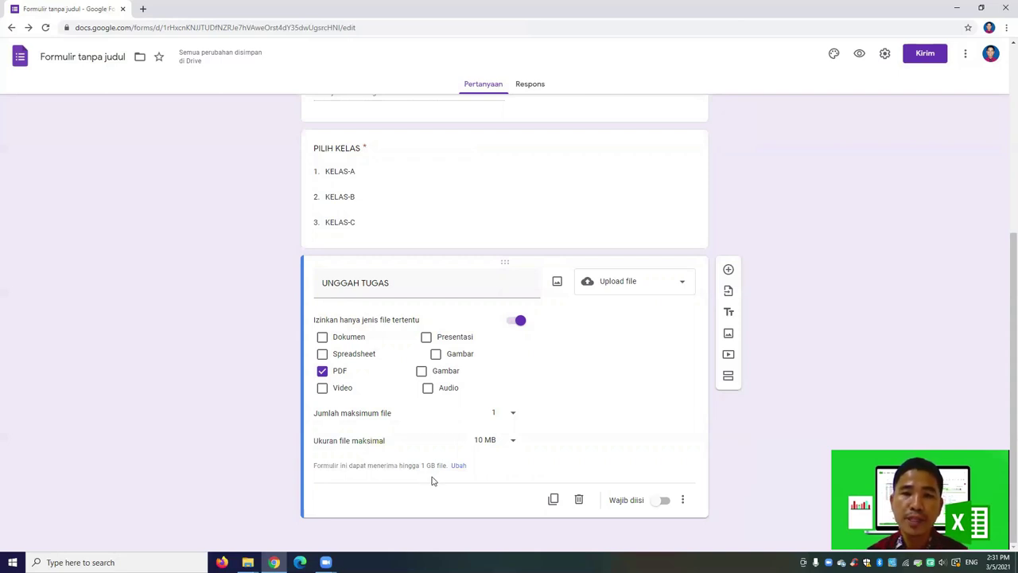
Raise the form's total upload limit from 1 GB to 10 GB and make UNGGAH TUGAS required
click(459, 465)
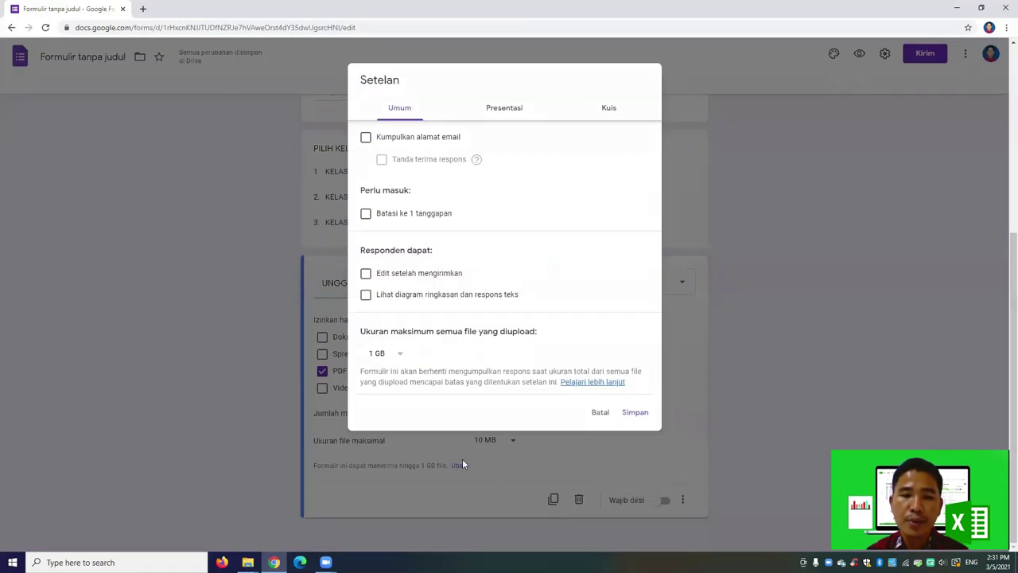
click(397, 357)
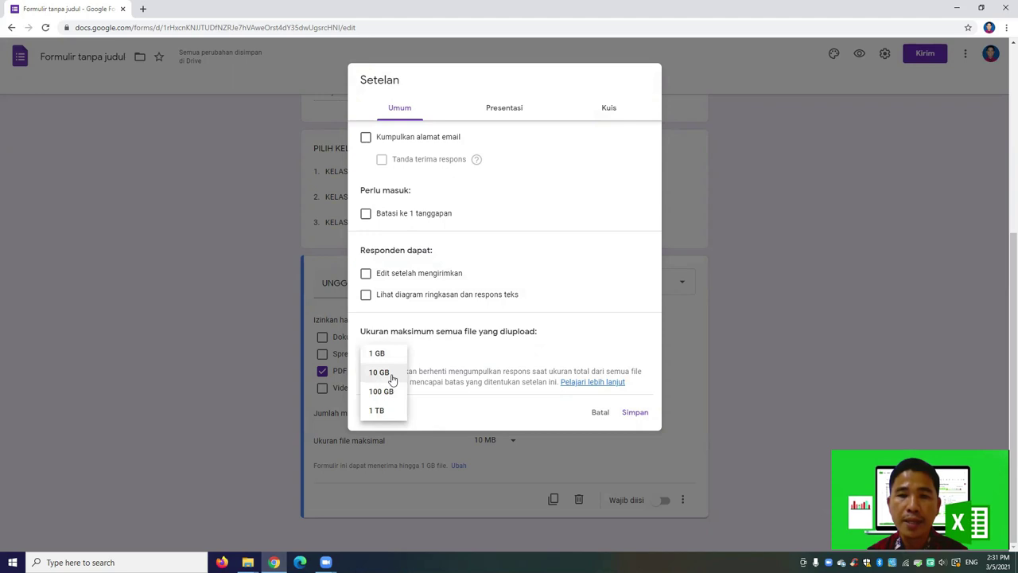
click(392, 379)
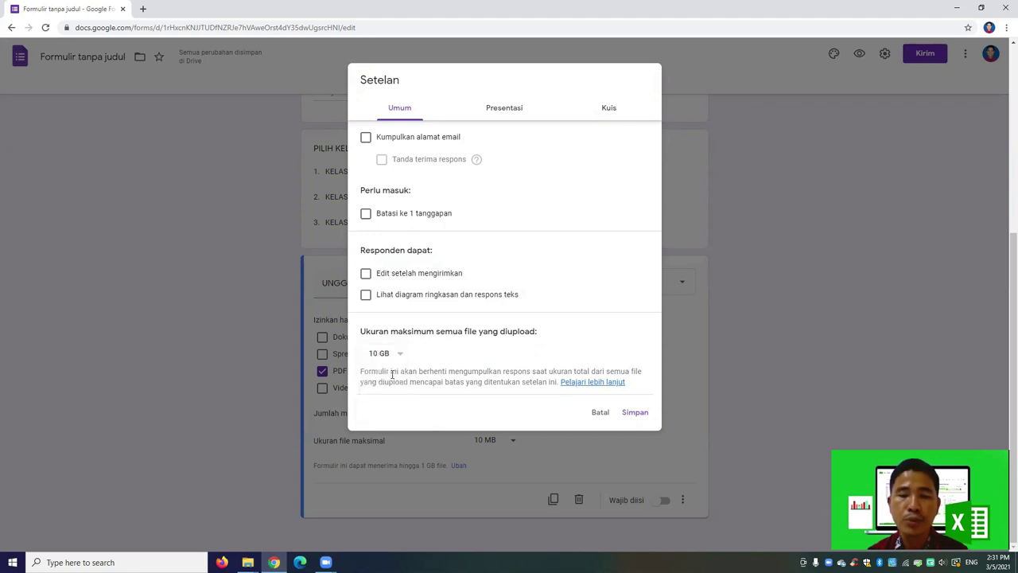
click(635, 414)
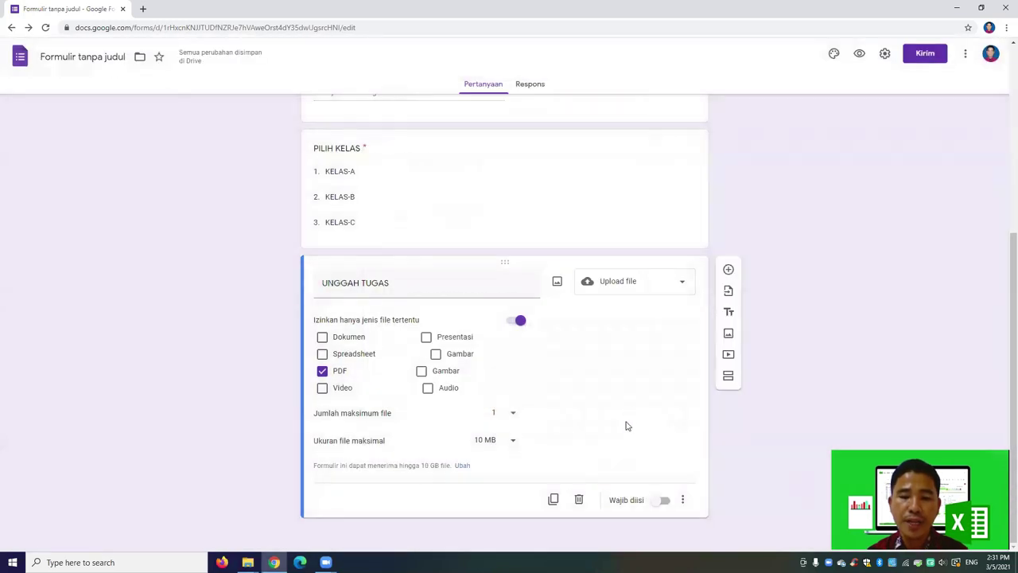
click(664, 504)
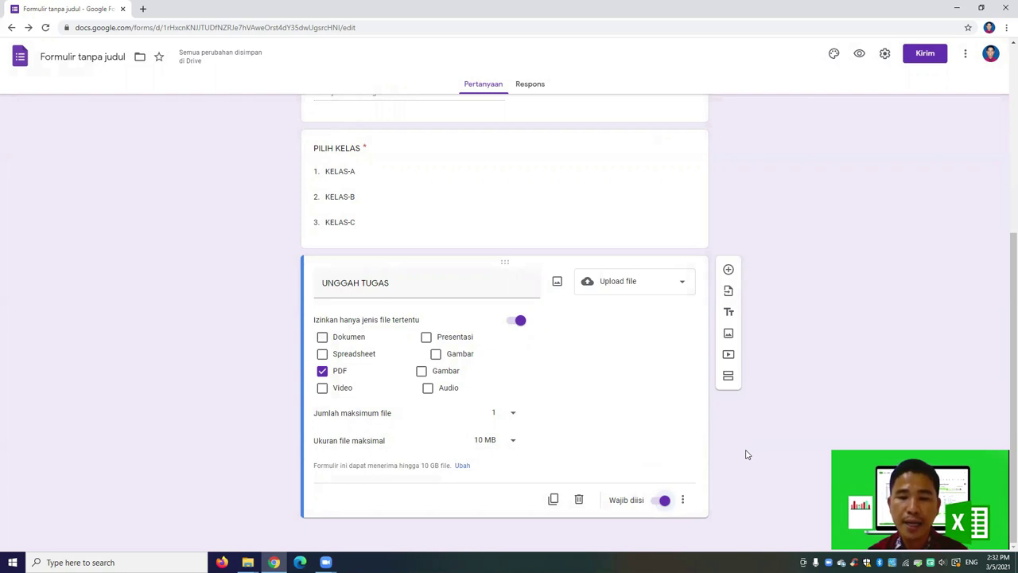
Scroll back to the top of the form and preview it as a respondent
scroll(746, 454, up, 4)
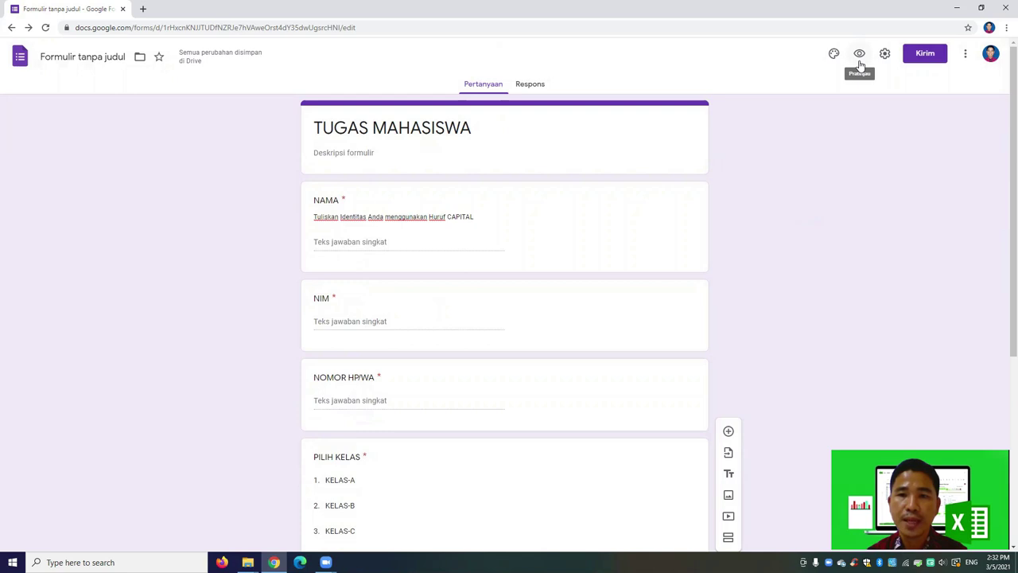
click(860, 65)
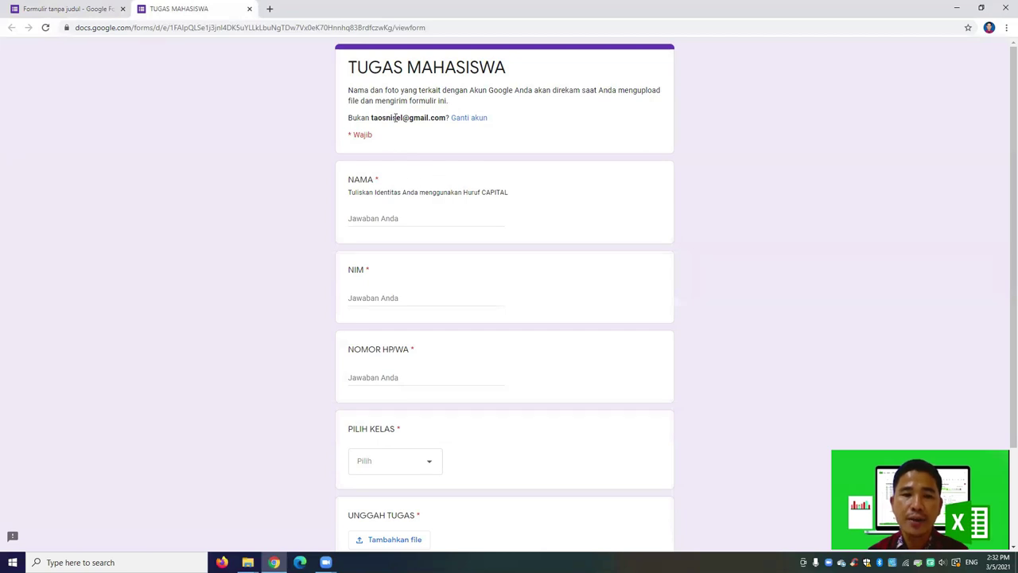
Check the PILIH KELAS class choices in the respondent preview
scroll(425, 402, down, 2)
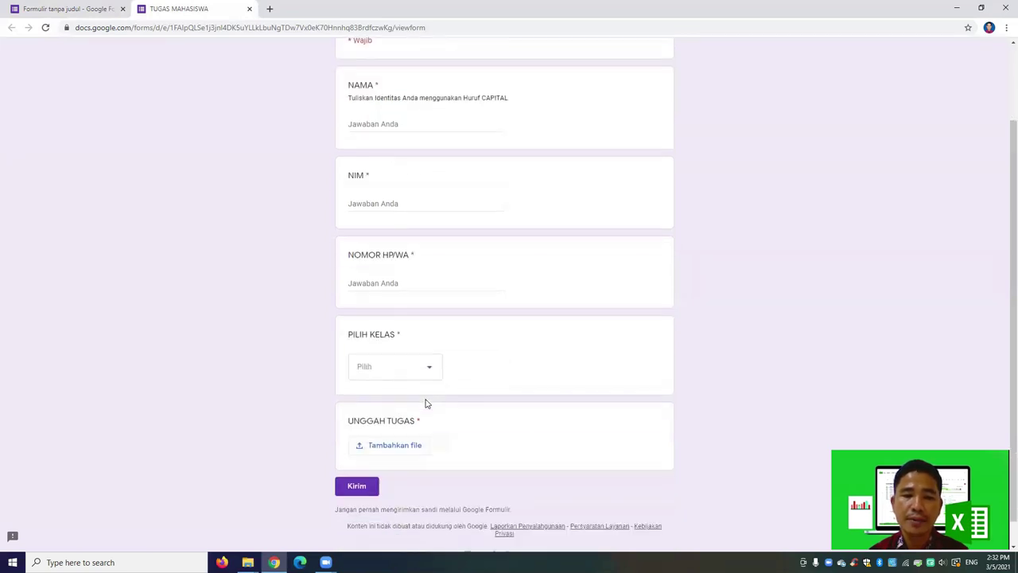
scroll(461, 300, up, 2)
scroll(446, 318, down, 2)
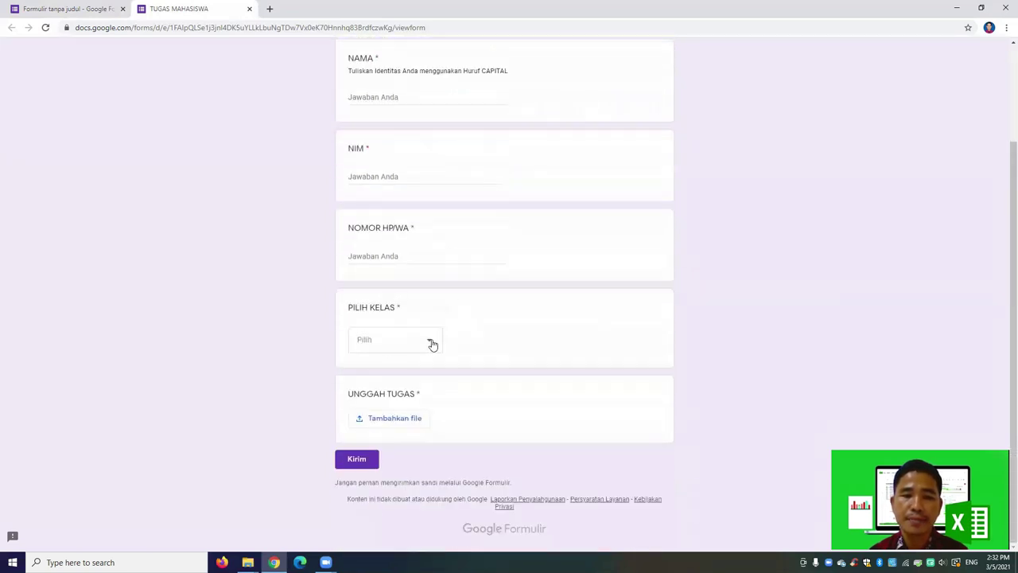
click(426, 353)
click(425, 350)
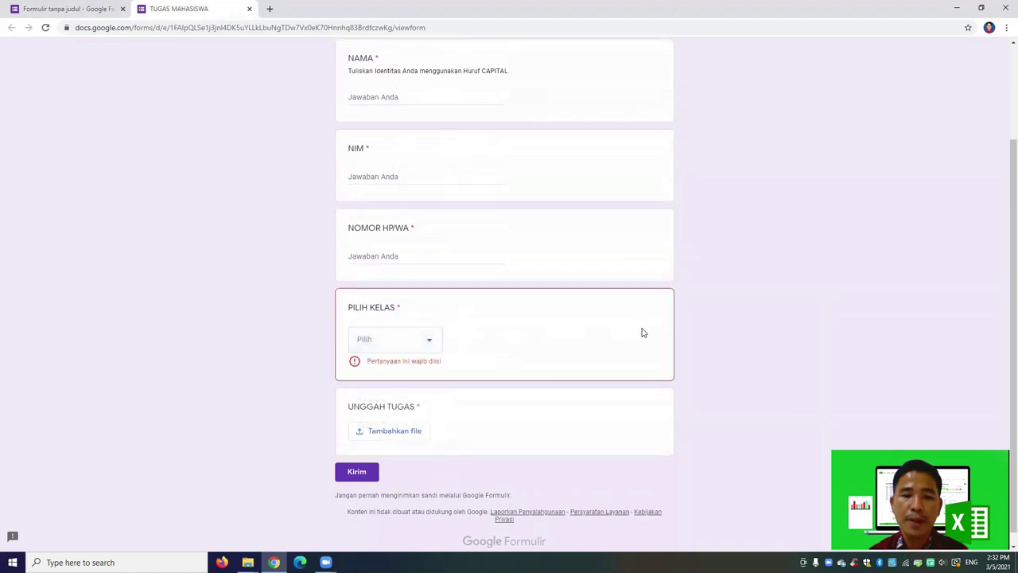
scroll(643, 332, up, 1)
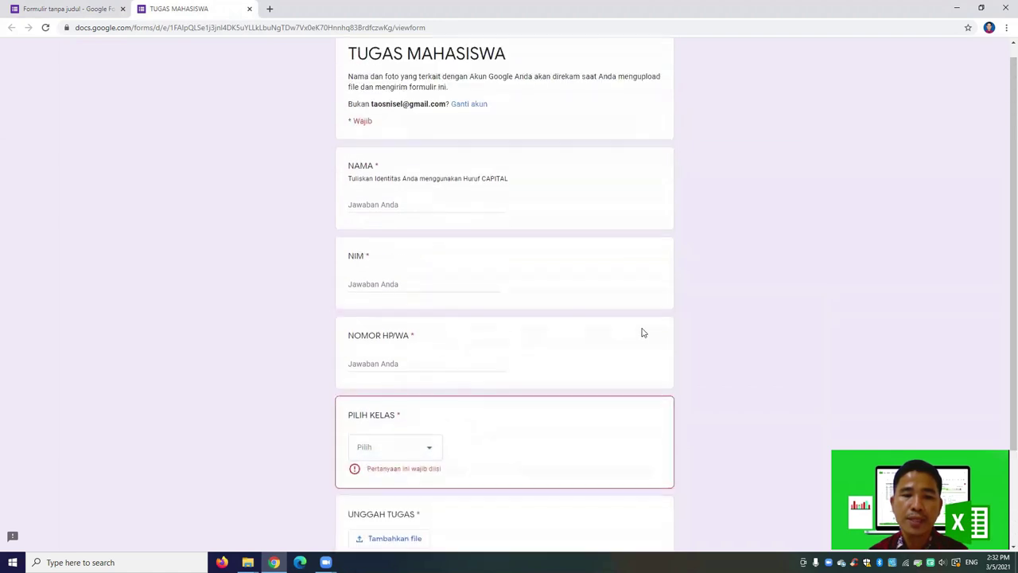
Copy the preview page's full web address
click(283, 28)
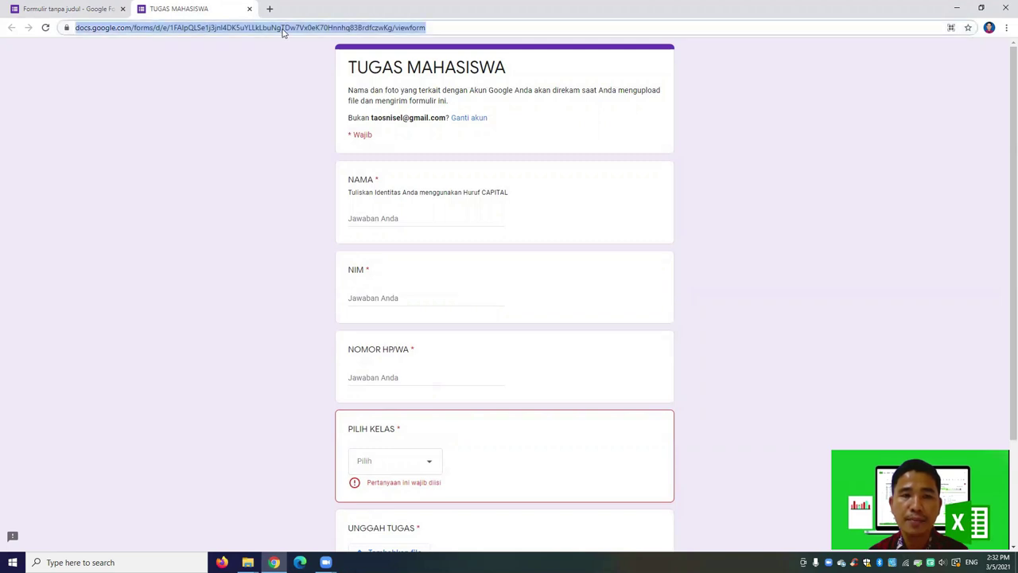
right_click(283, 30)
click(222, 30)
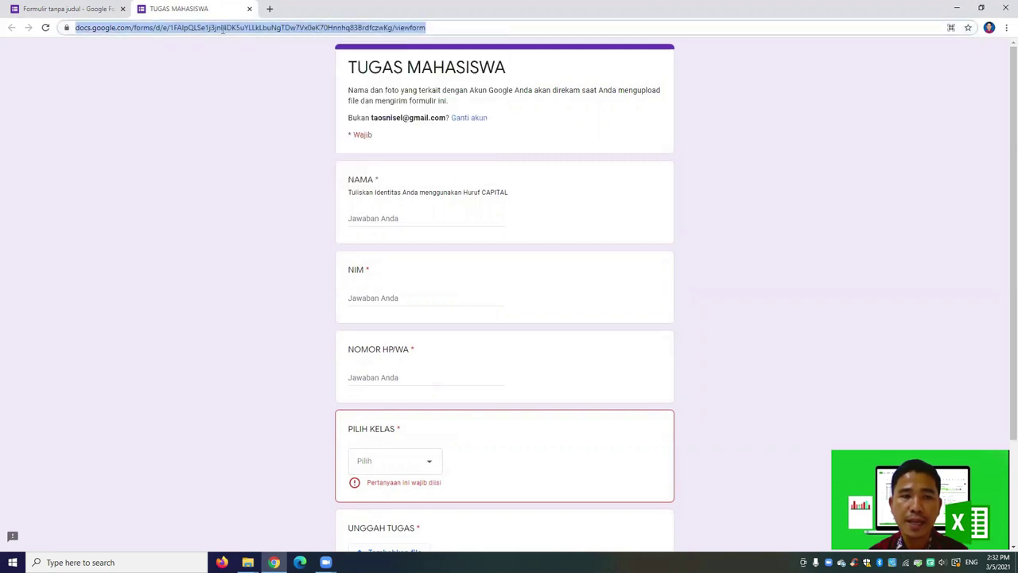
key(ctrl+a)
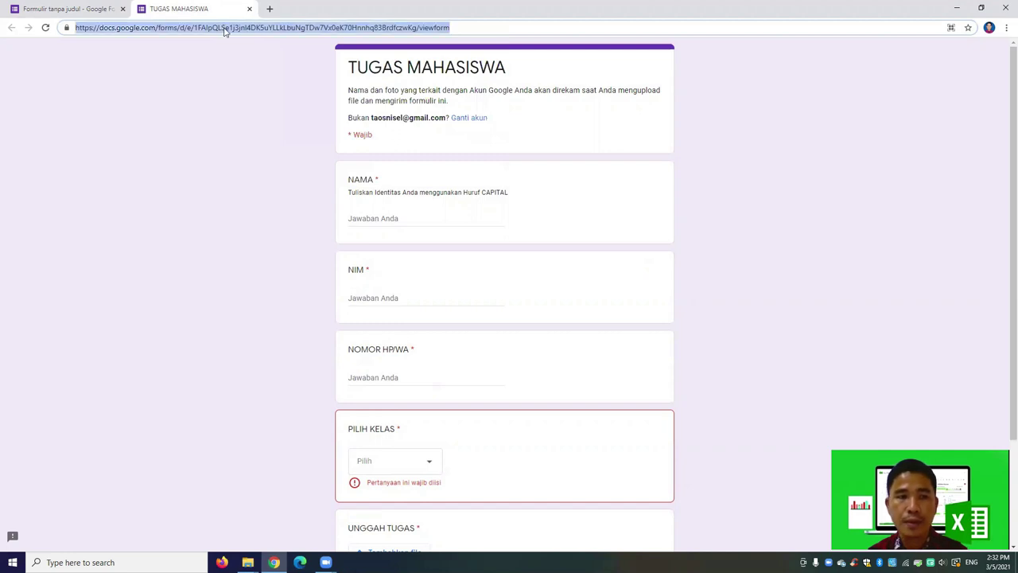
right_click(224, 30)
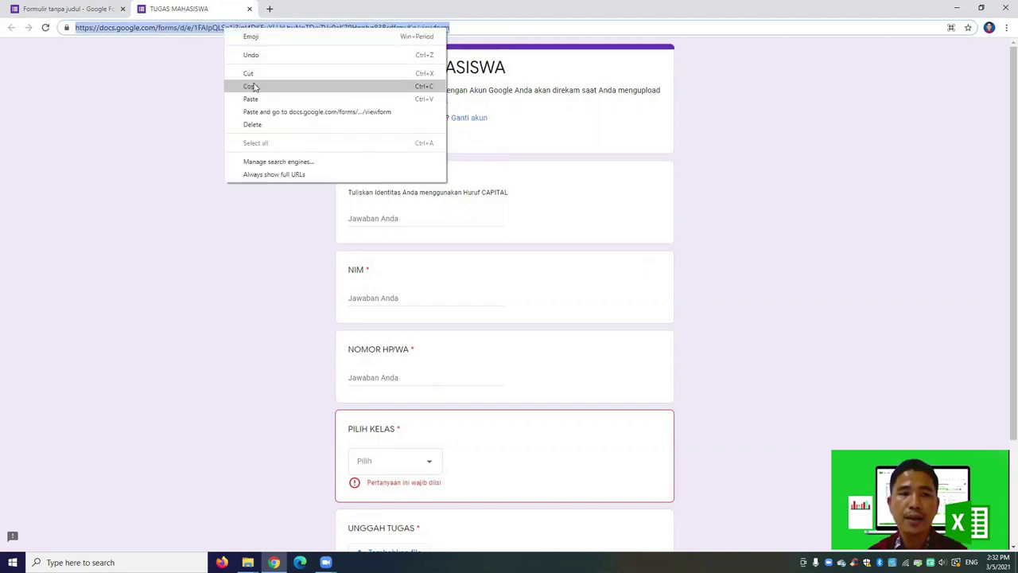
click(254, 87)
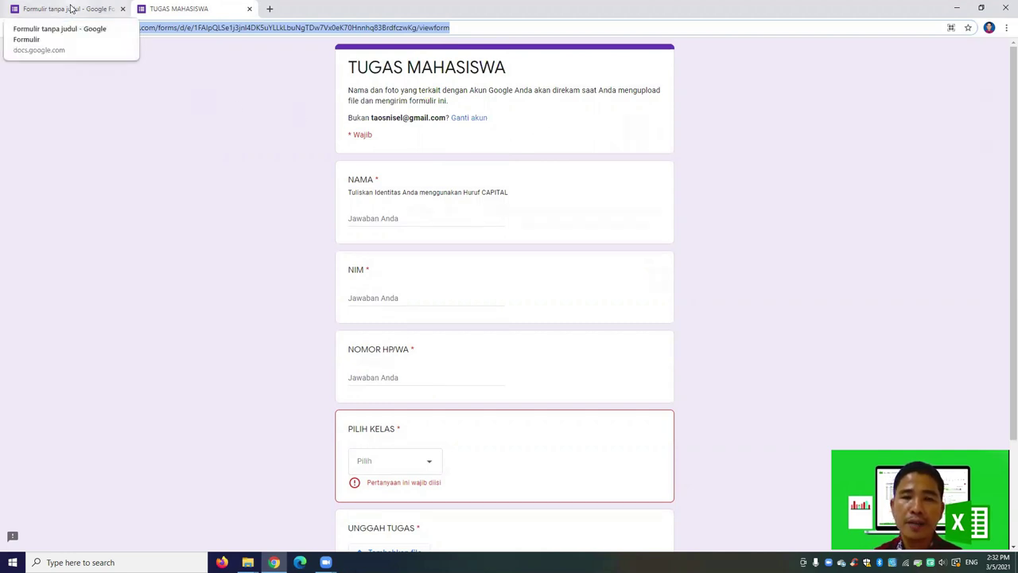
Insert the notepad-and-coffee Tema header image in the editor and keep the Dasar font
click(71, 8)
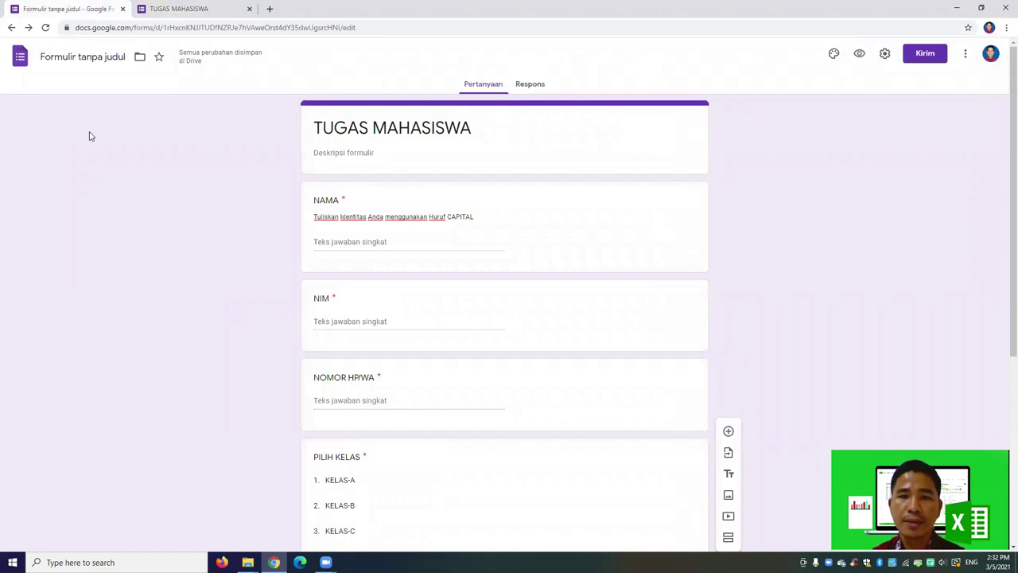
click(835, 62)
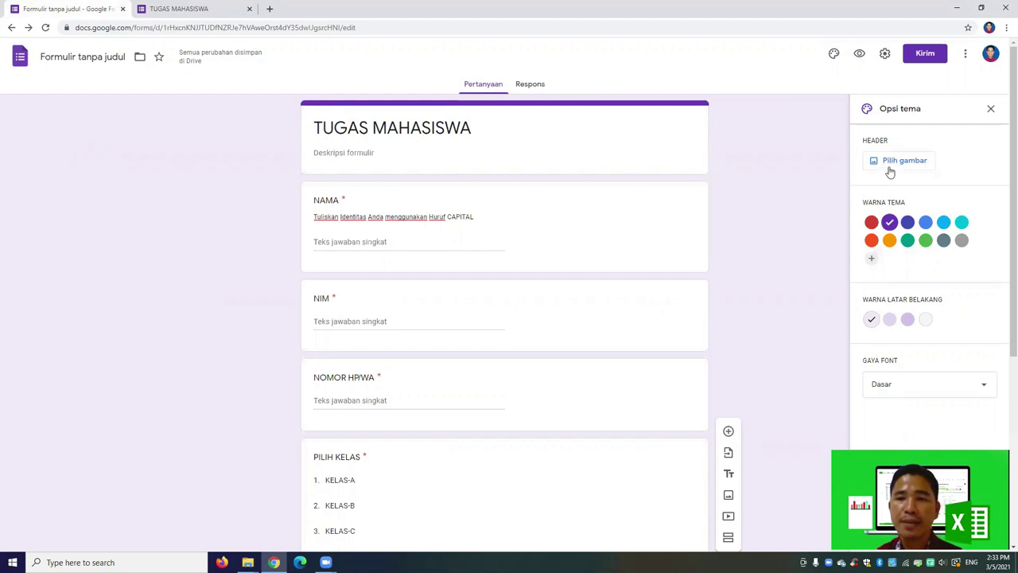
click(893, 166)
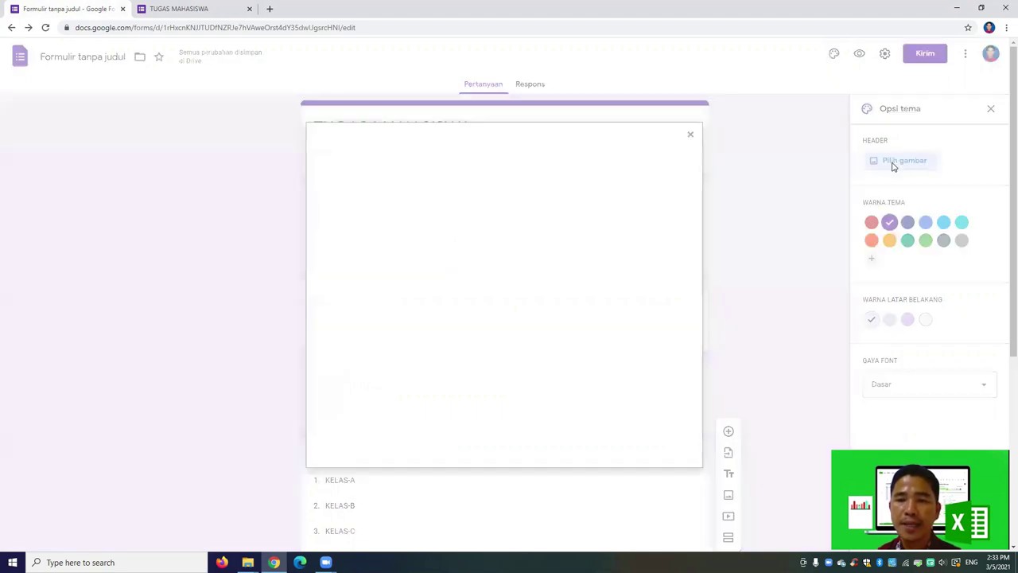
scroll(541, 286, down, 1)
scroll(541, 287, down, 2)
scroll(540, 289, down, 2)
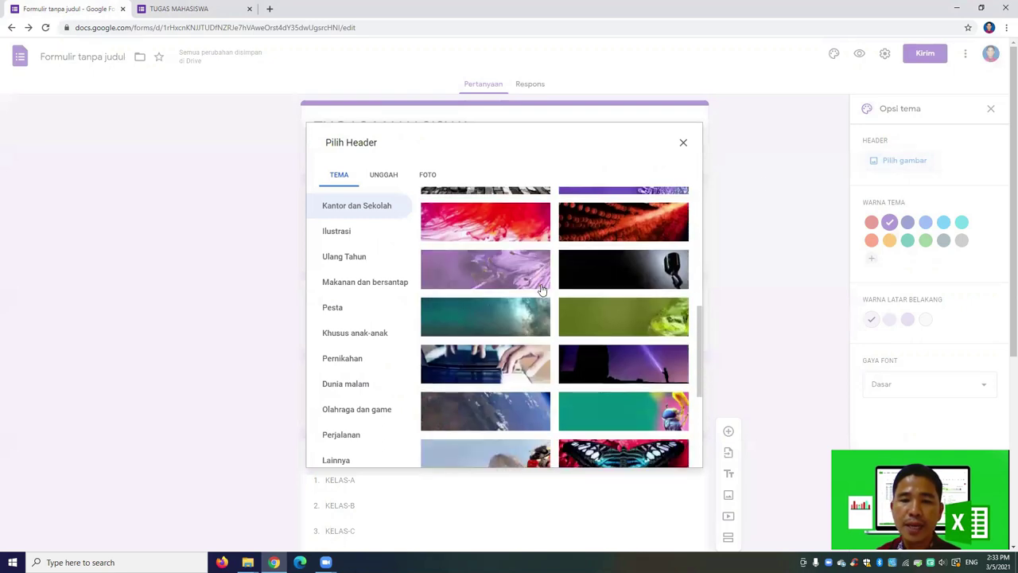
scroll(540, 290, down, 1)
scroll(541, 290, down, 3)
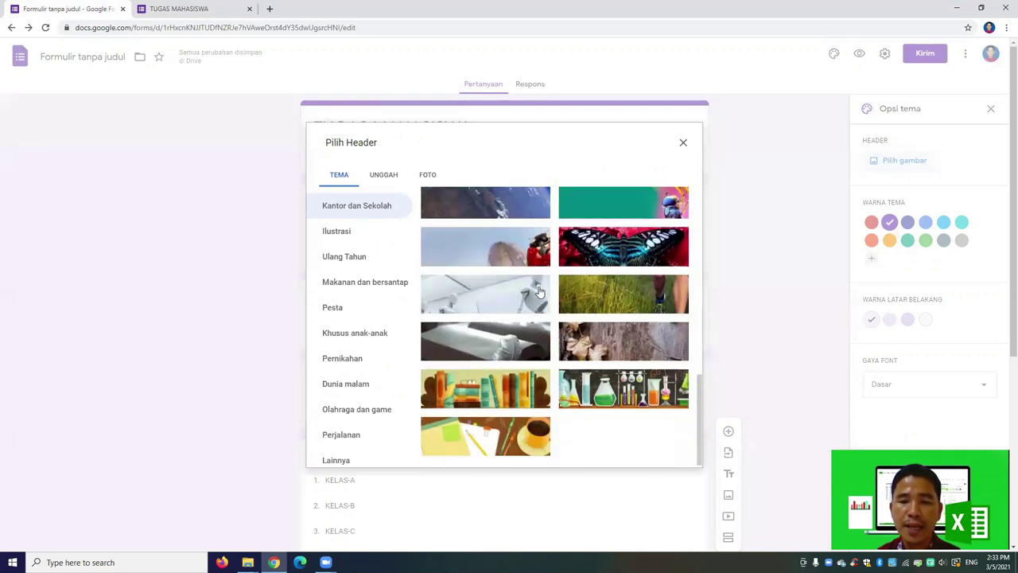
click(532, 440)
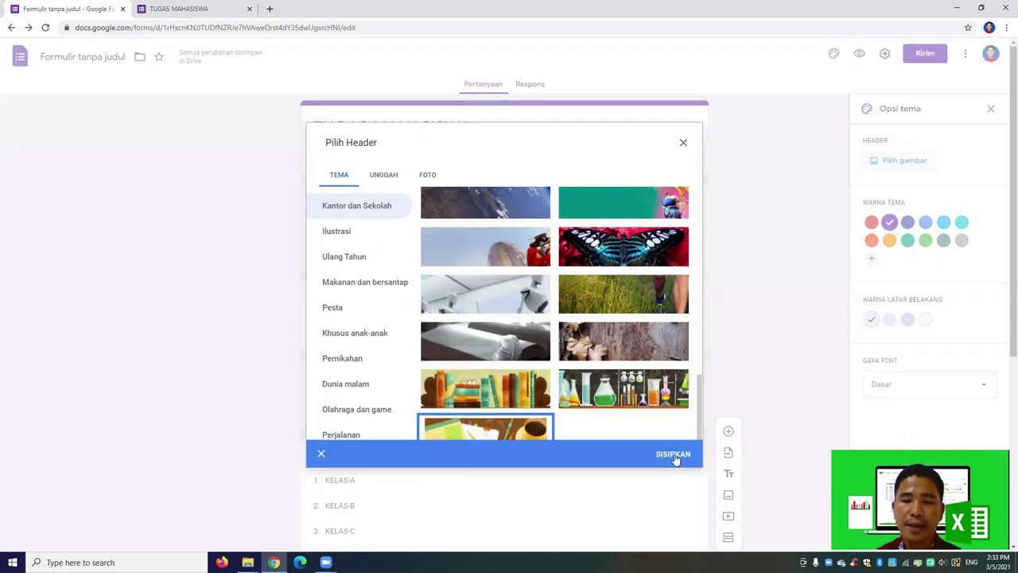
click(674, 455)
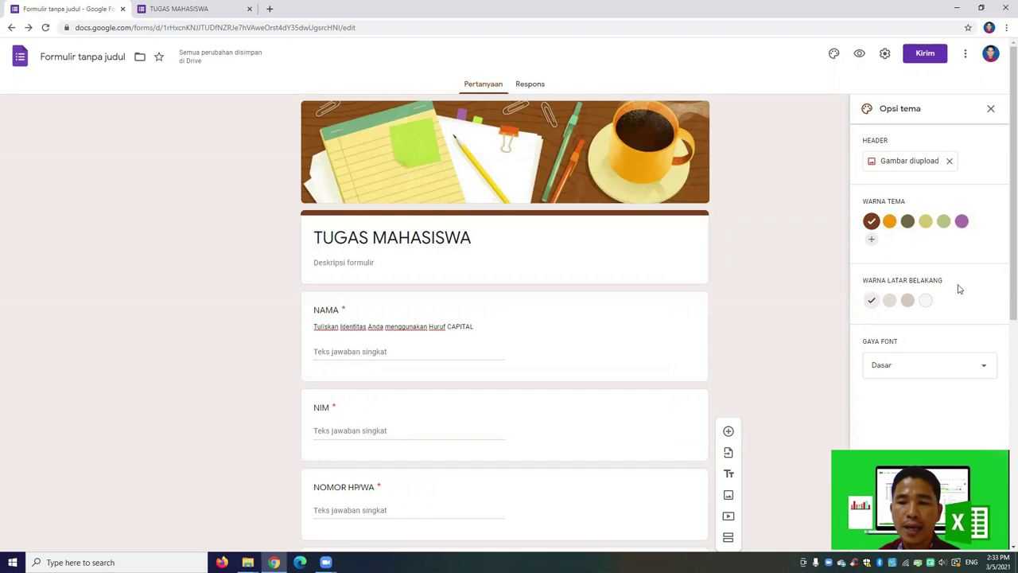
click(906, 366)
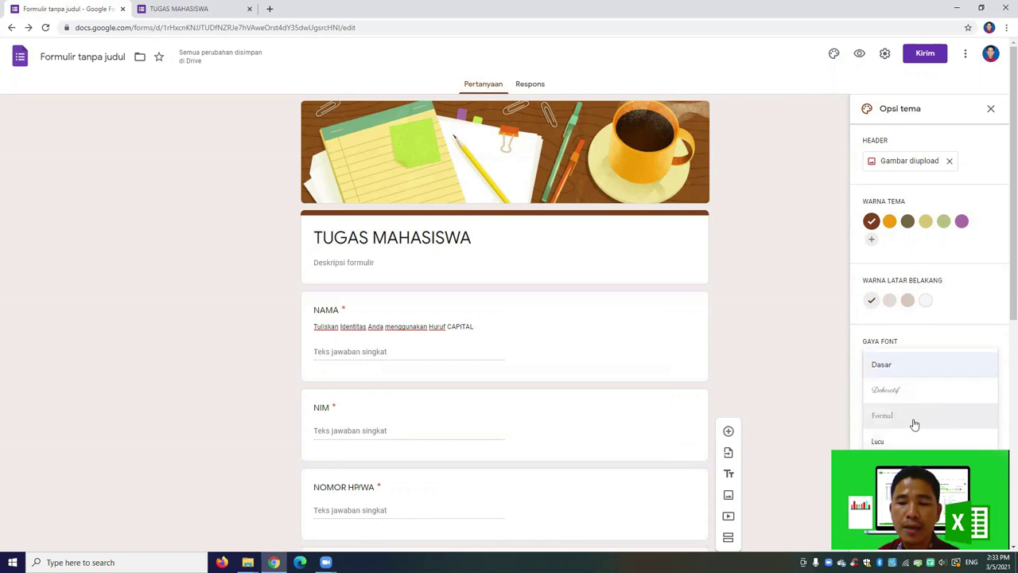
click(828, 350)
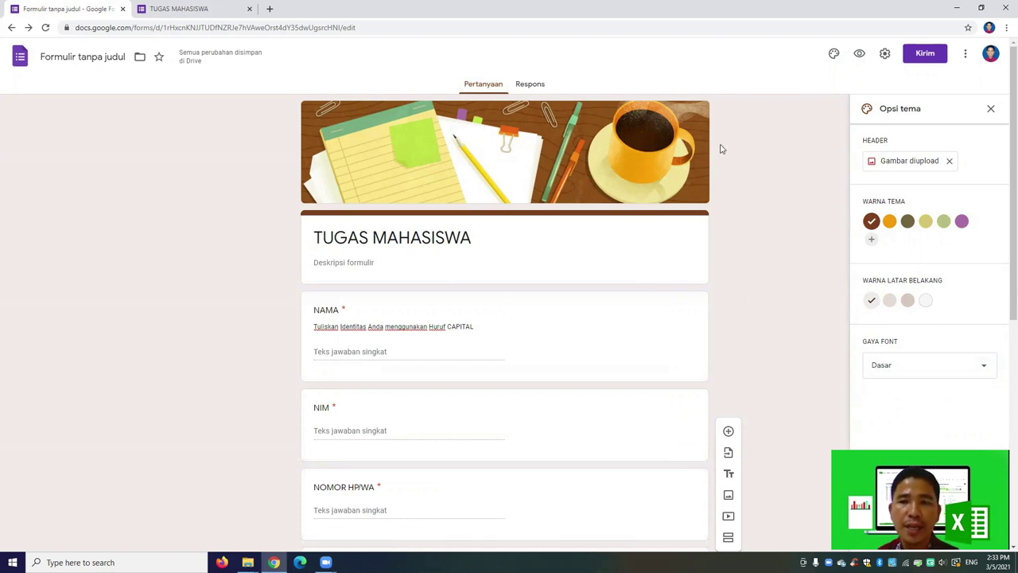
click(864, 59)
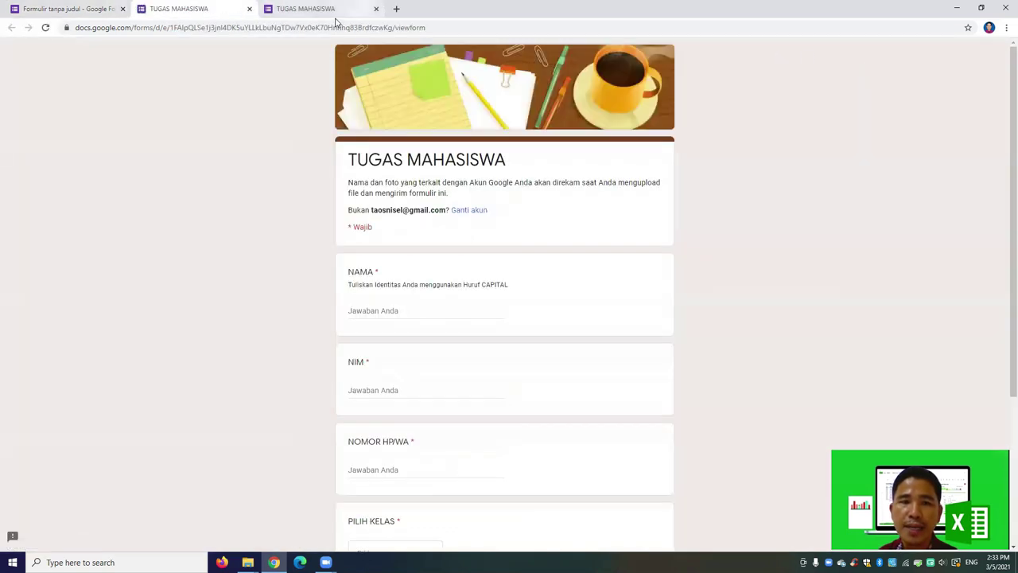
click(376, 9)
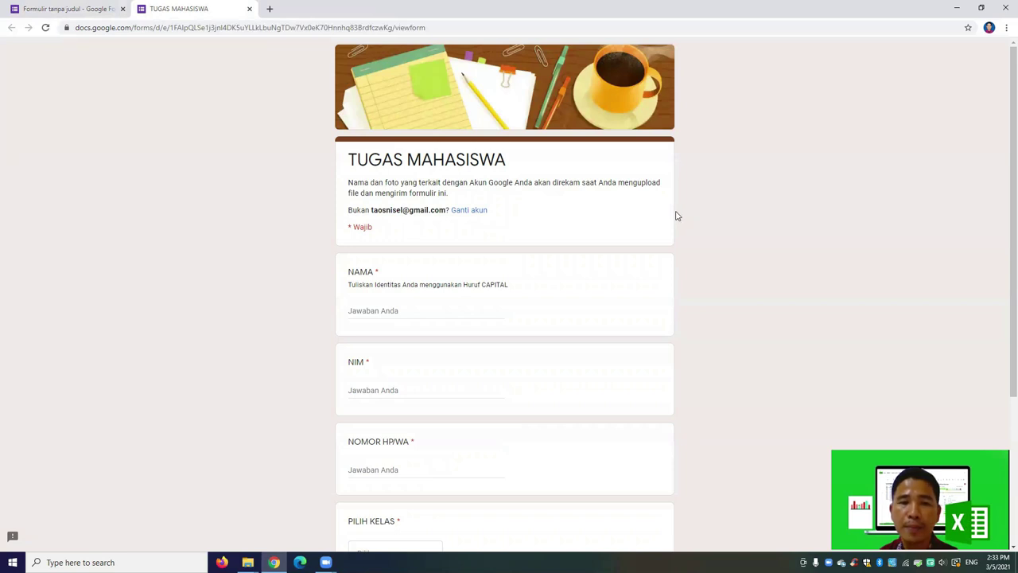
click(351, 30)
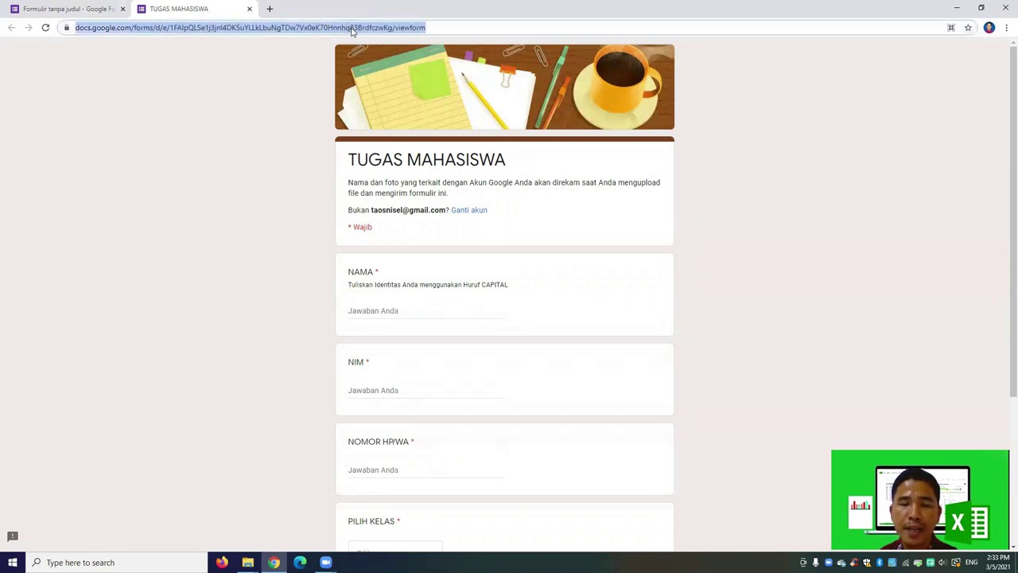
click(215, 133)
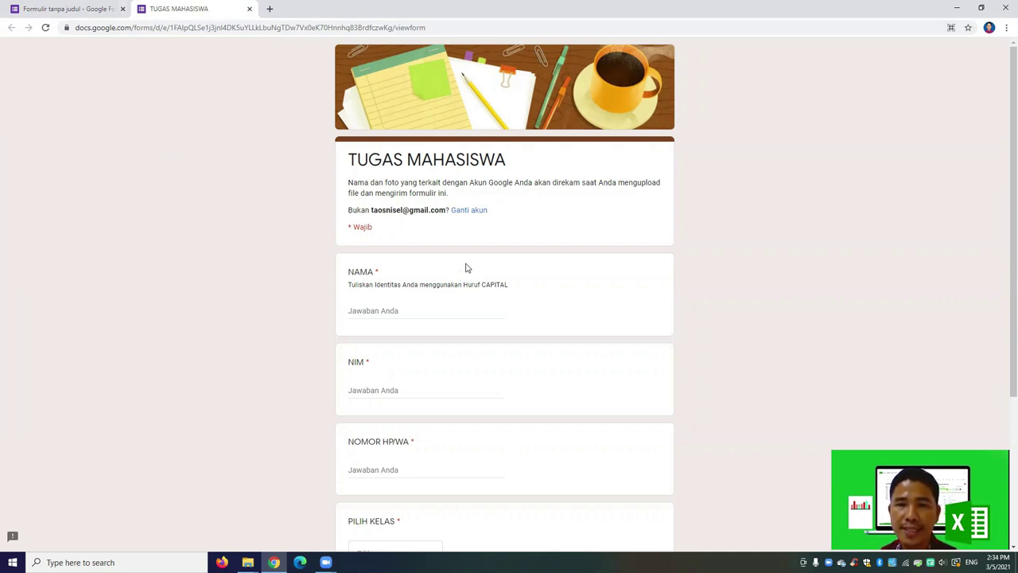
key(ctrl+shift+Tab)
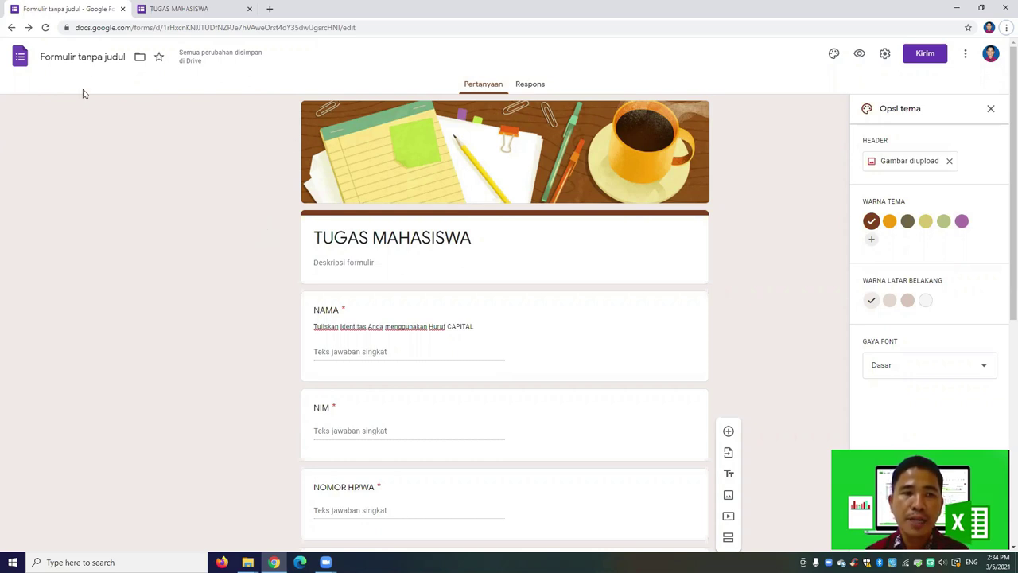
Rename 'Formulir tanpa judul' to TUGAS MAHASISWA and view its 0 responses
click(94, 60)
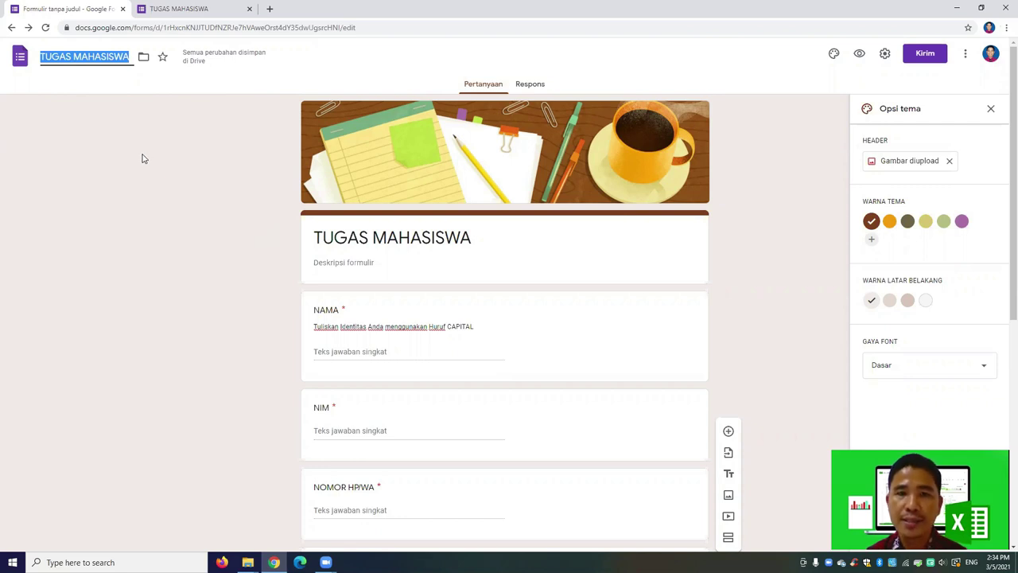
click(60, 56)
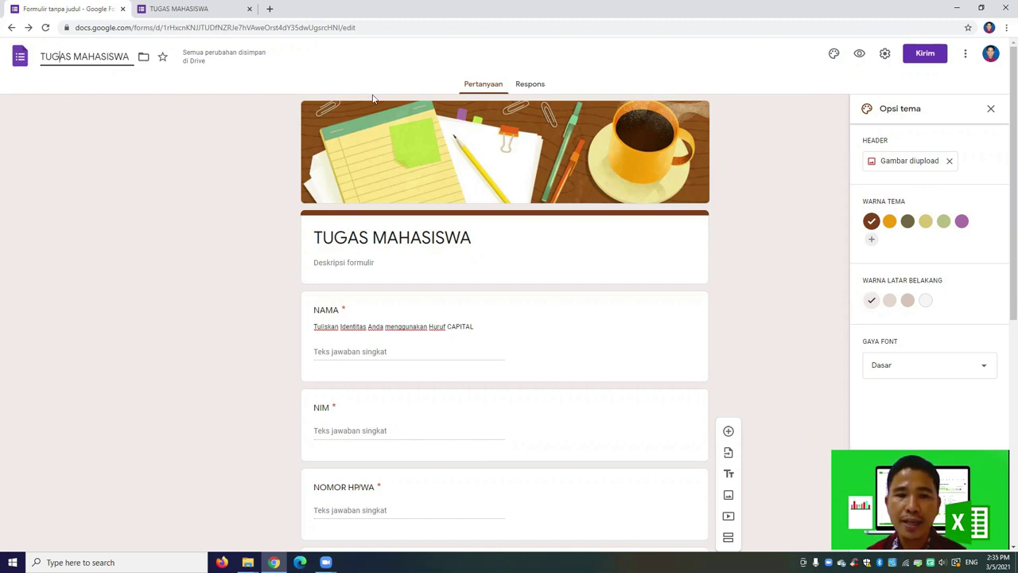
click(529, 85)
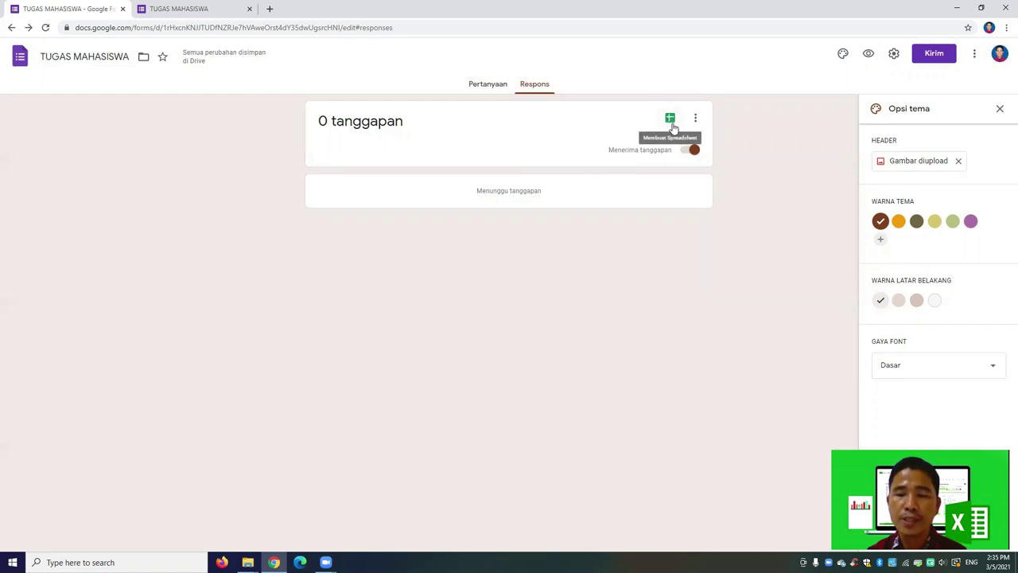
Create a new linked spreadsheet with the default name TUGAS MAHASISWA (Respons)
click(670, 121)
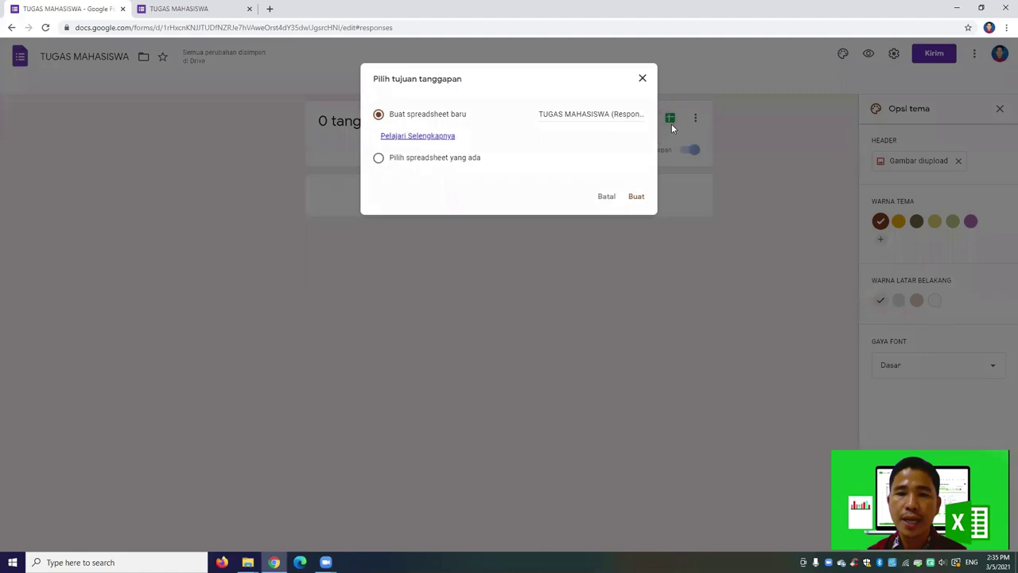
click(571, 113)
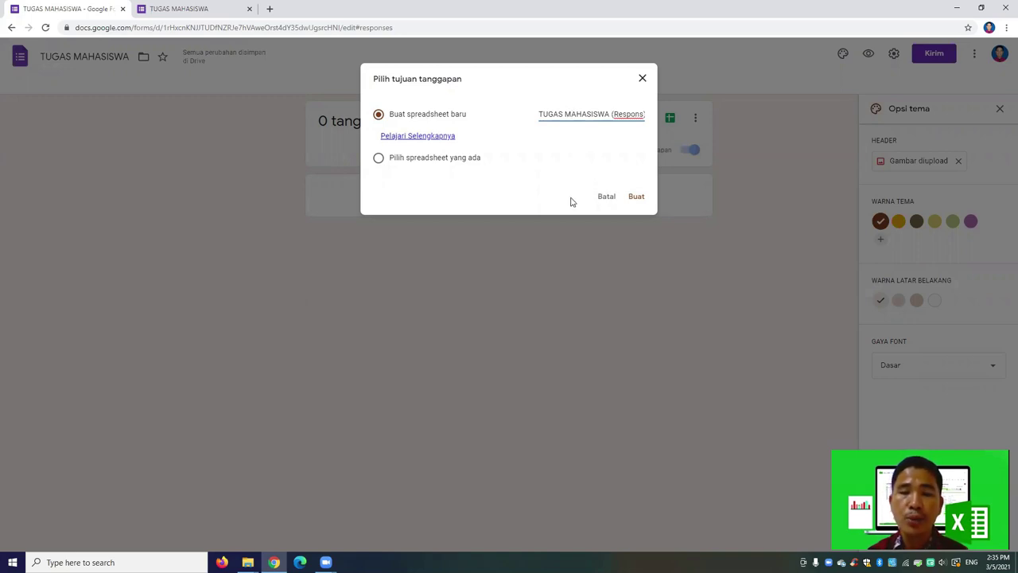
click(639, 198)
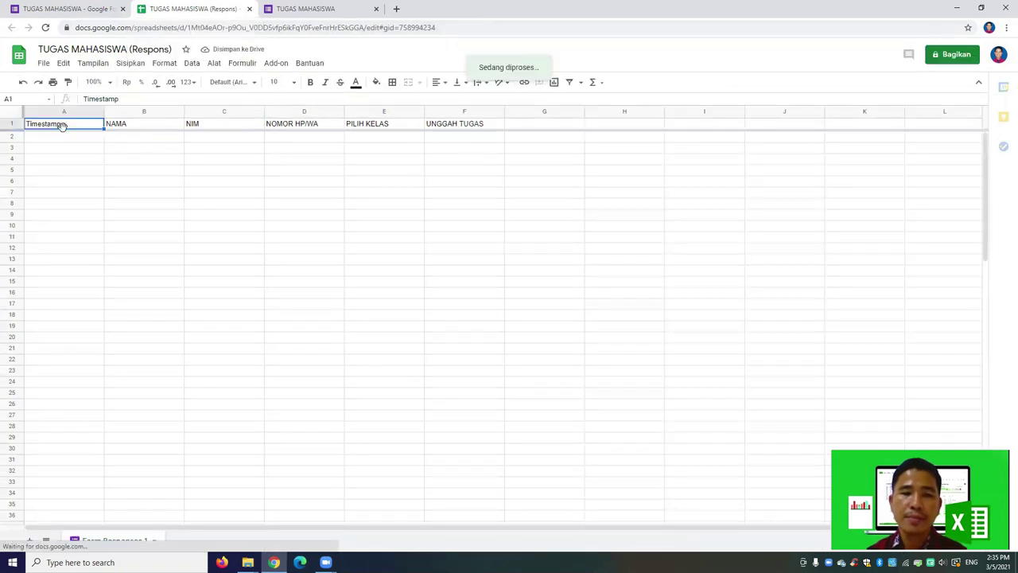
Point out the empty Timestamp, NAMA, NIM, NOMOR HP/WA, PILIH KELAS and UNGGAH TUGAS columns
key(Down)
key(Down)
key(Down)
key(Down)
drag(75, 137, 80, 268)
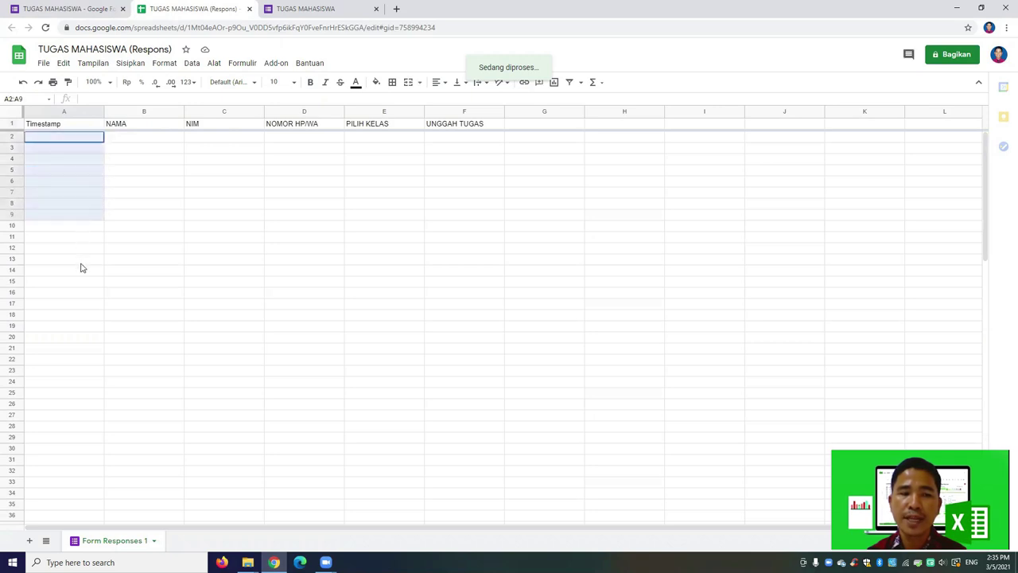
drag(125, 144, 131, 259)
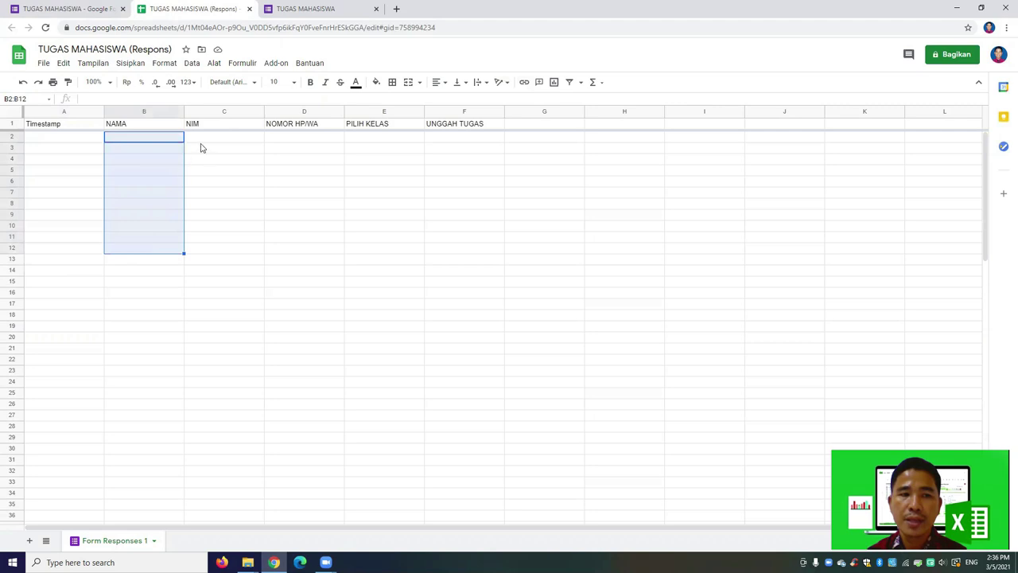
drag(205, 137, 207, 214)
drag(302, 137, 302, 215)
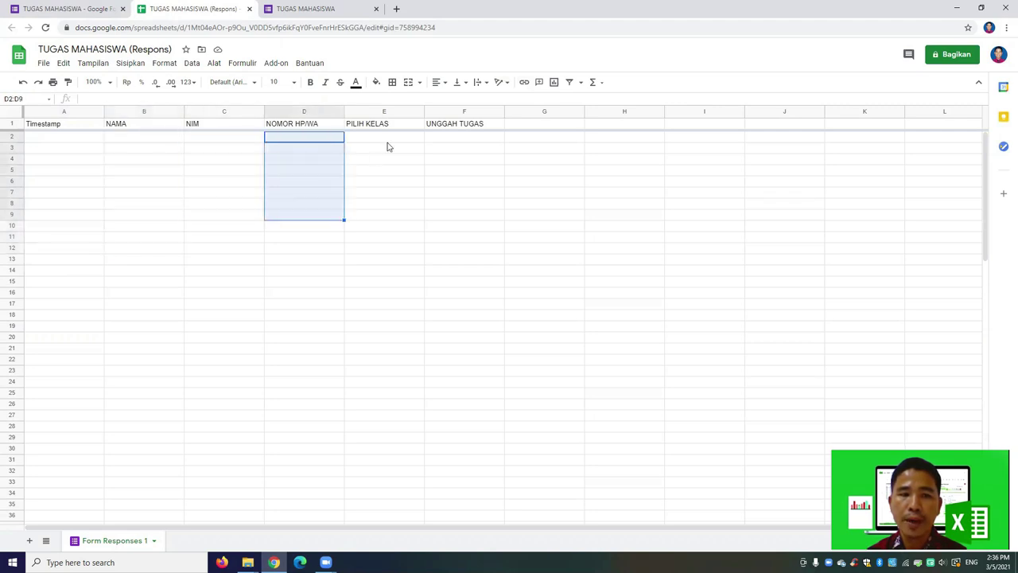
drag(389, 136, 391, 195)
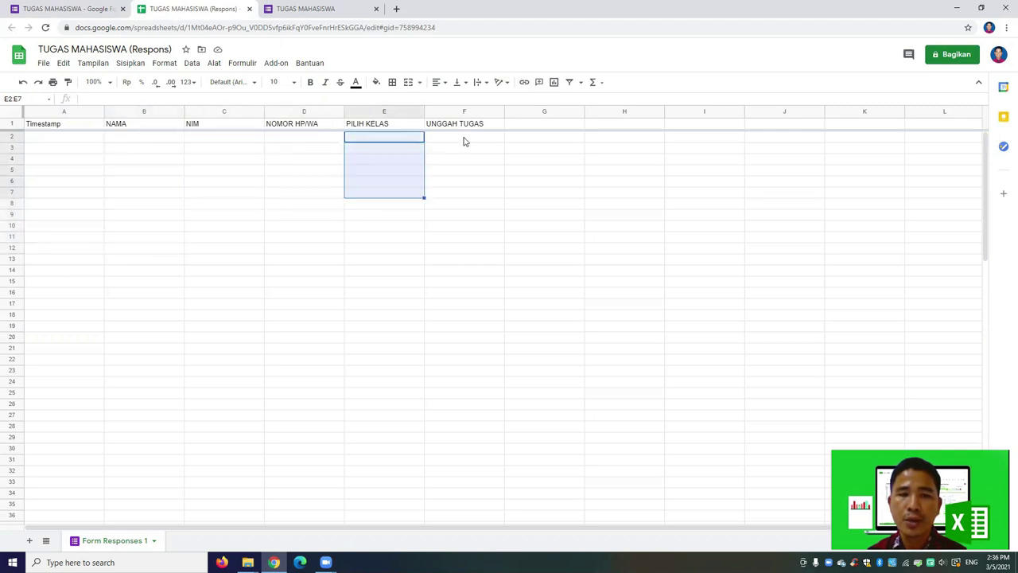
drag(464, 137, 443, 215)
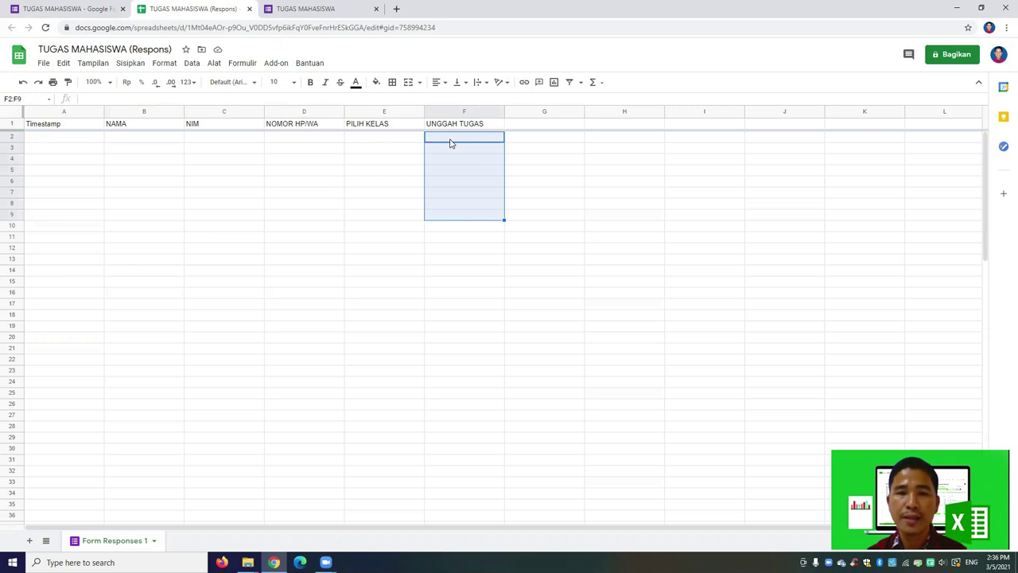
Add the heading NILAI in cell G1, then open a new browser tab
click(540, 125)
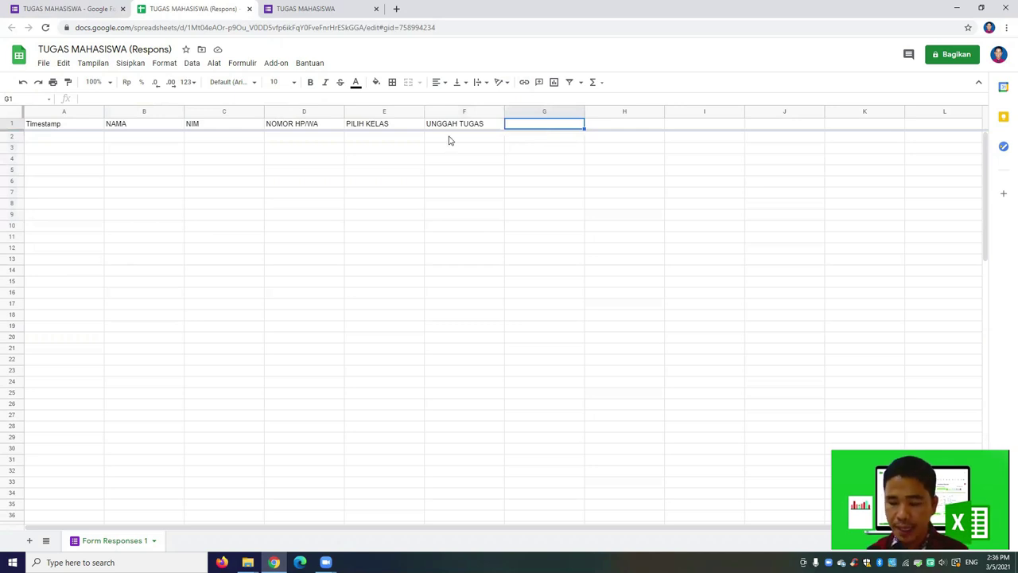
text(NILAI)
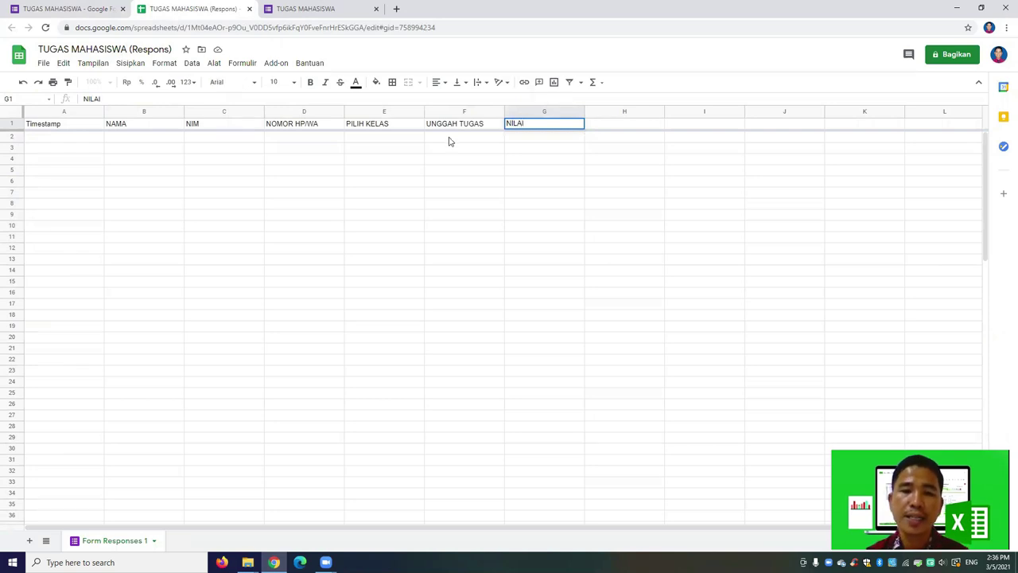
click(544, 138)
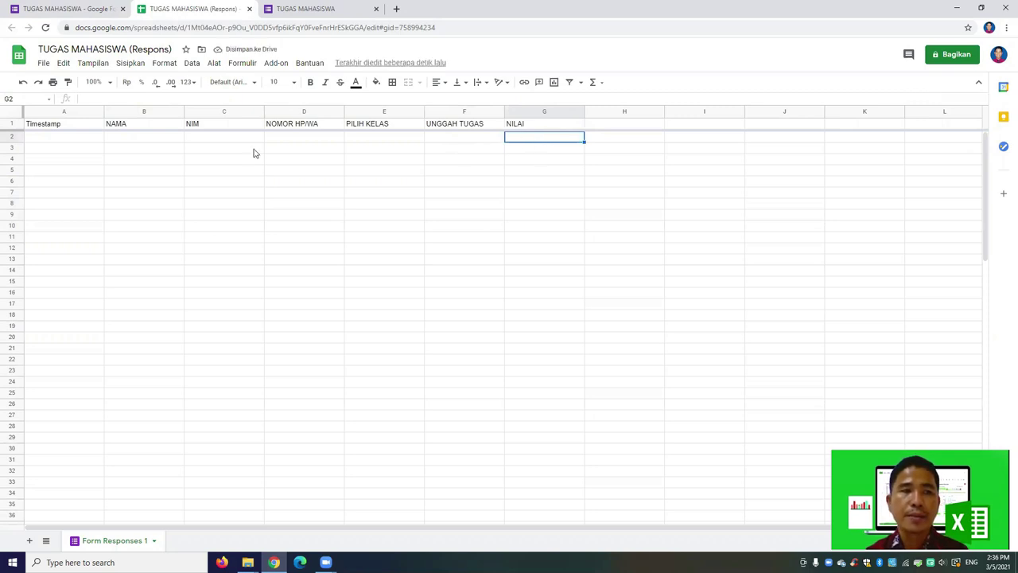
click(78, 52)
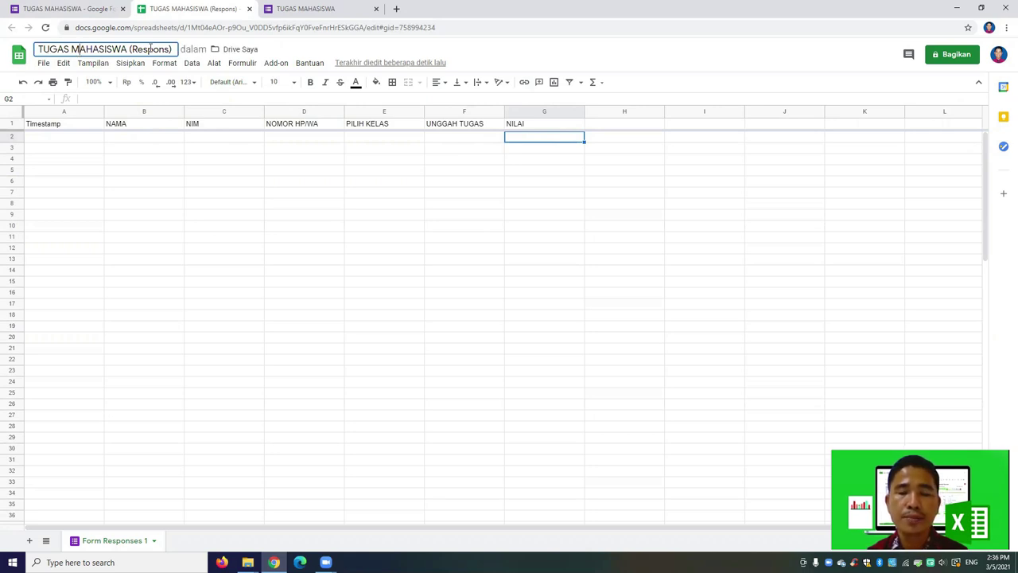
key(BackSpace)
key(BackSpace)
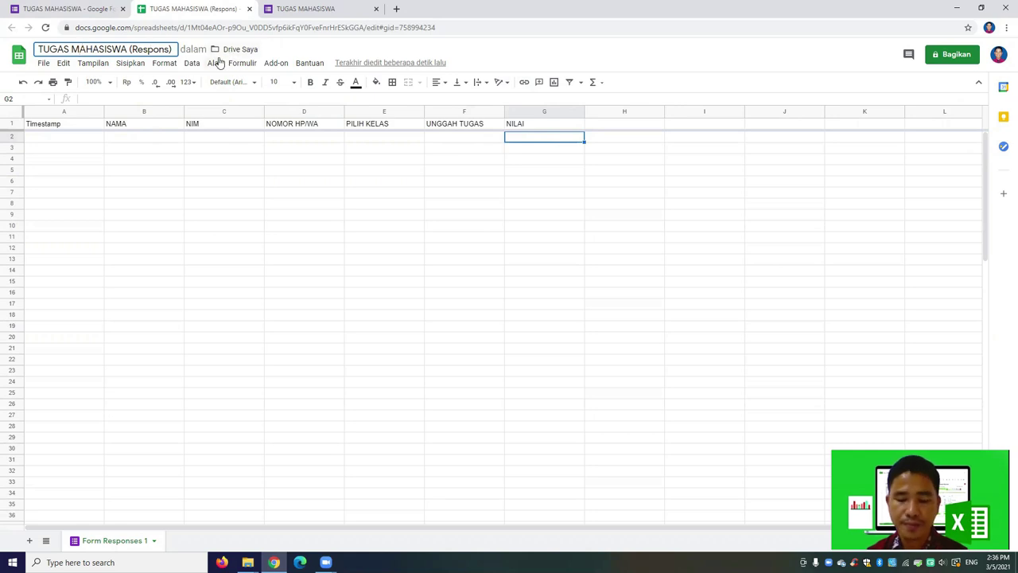
key(ctrl+t)
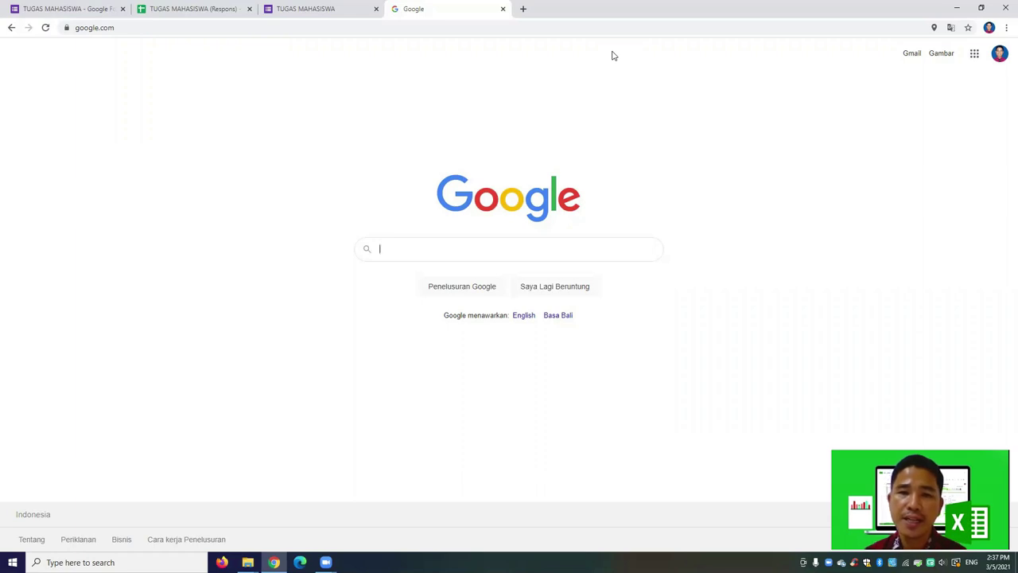
Go to Google Drive from the Google apps menu and scroll through My Drive
click(620, 29)
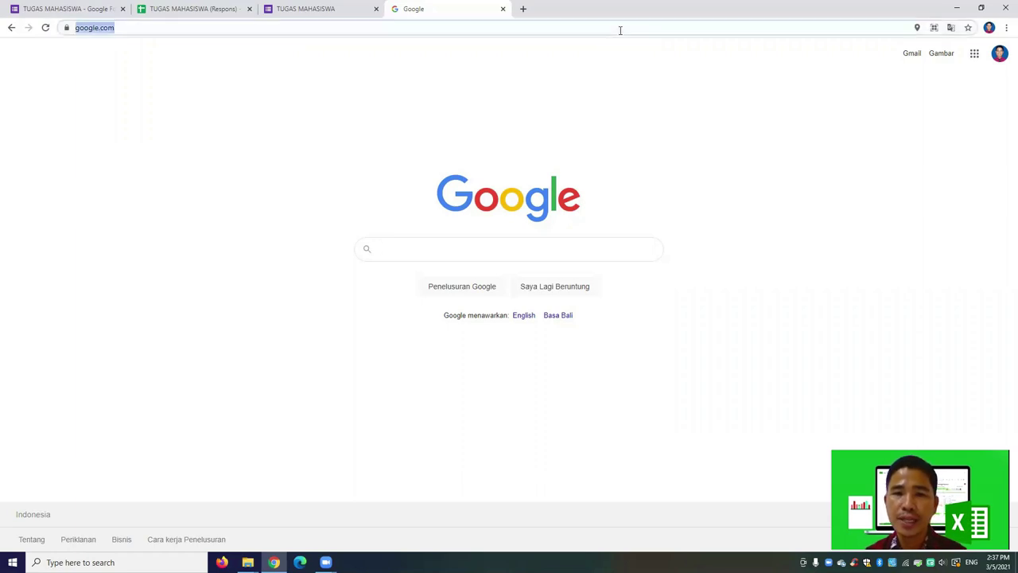
click(613, 82)
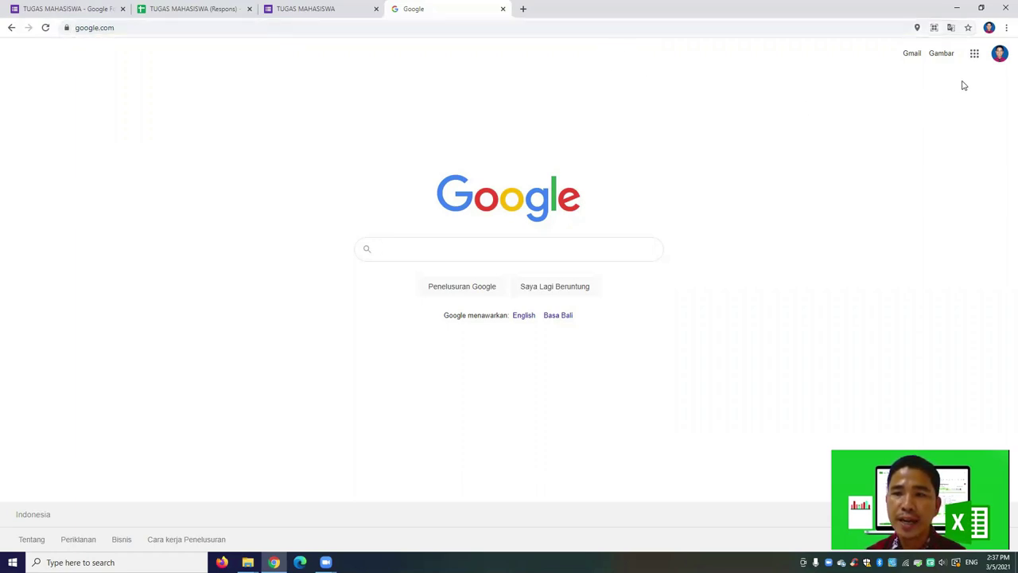
click(976, 56)
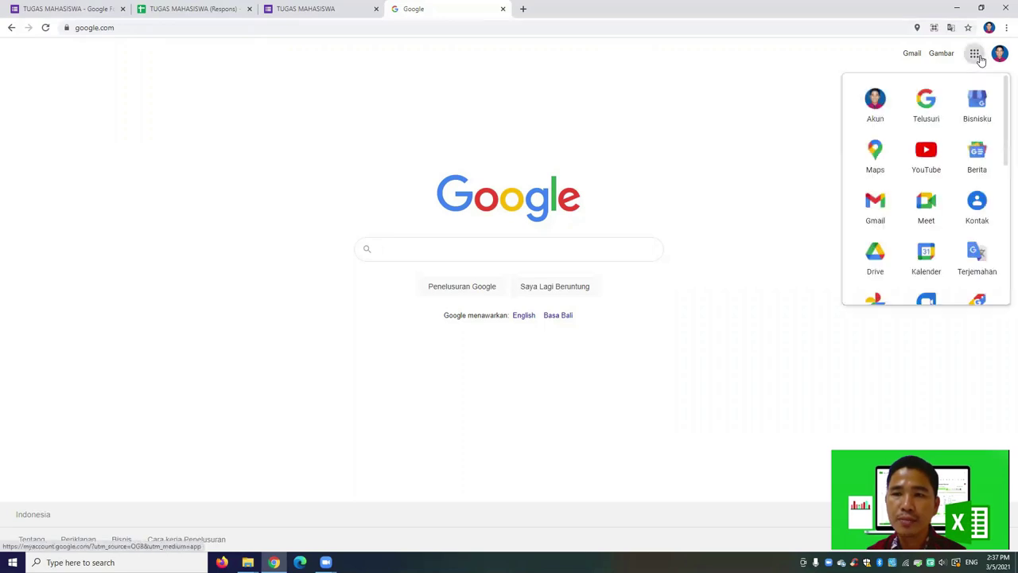
click(875, 262)
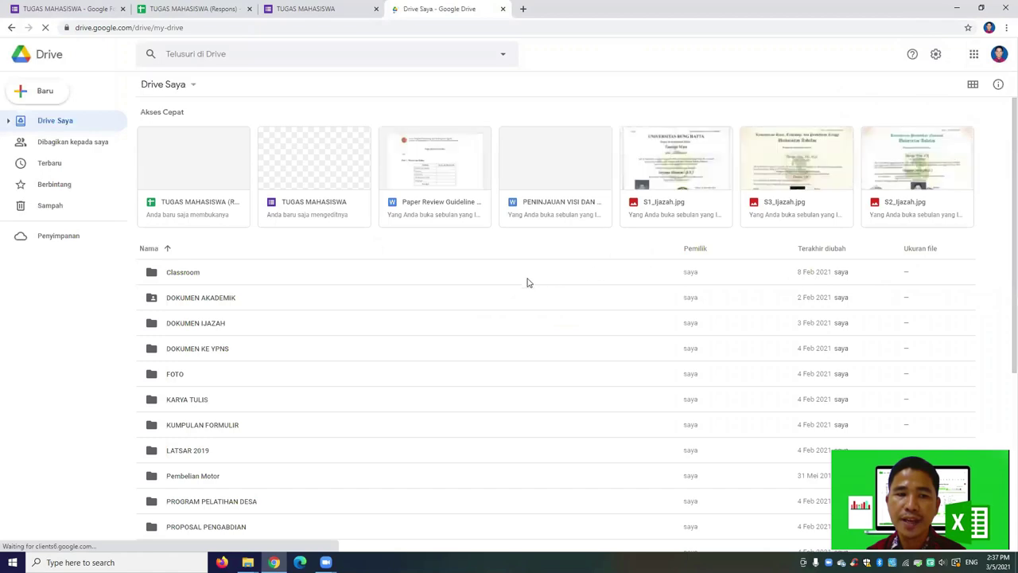
scroll(527, 283, down, 1)
scroll(528, 282, down, 3)
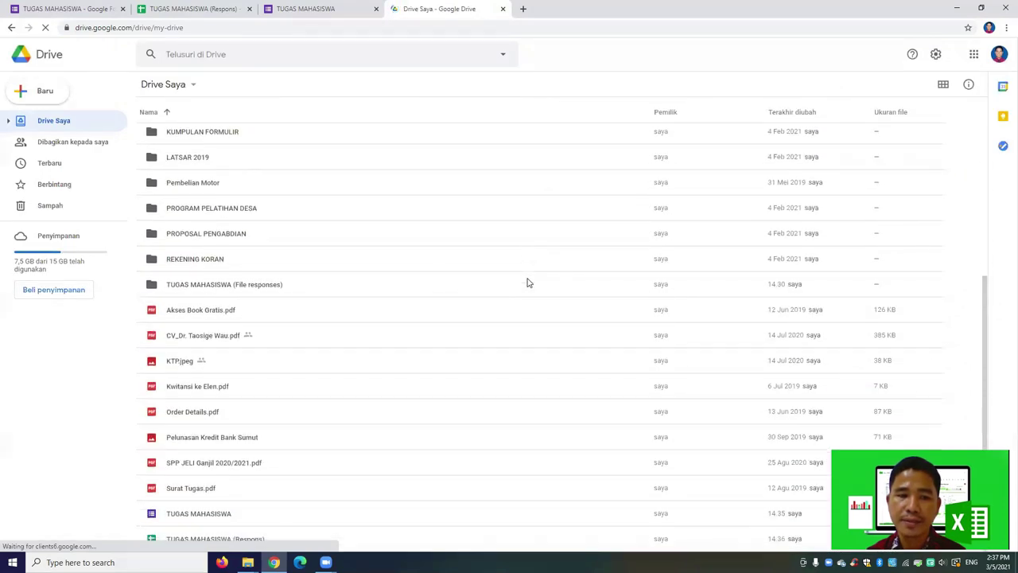
Scroll My Drive and check the signed-in account details
scroll(527, 283, up, 4)
scroll(527, 282, down, 4)
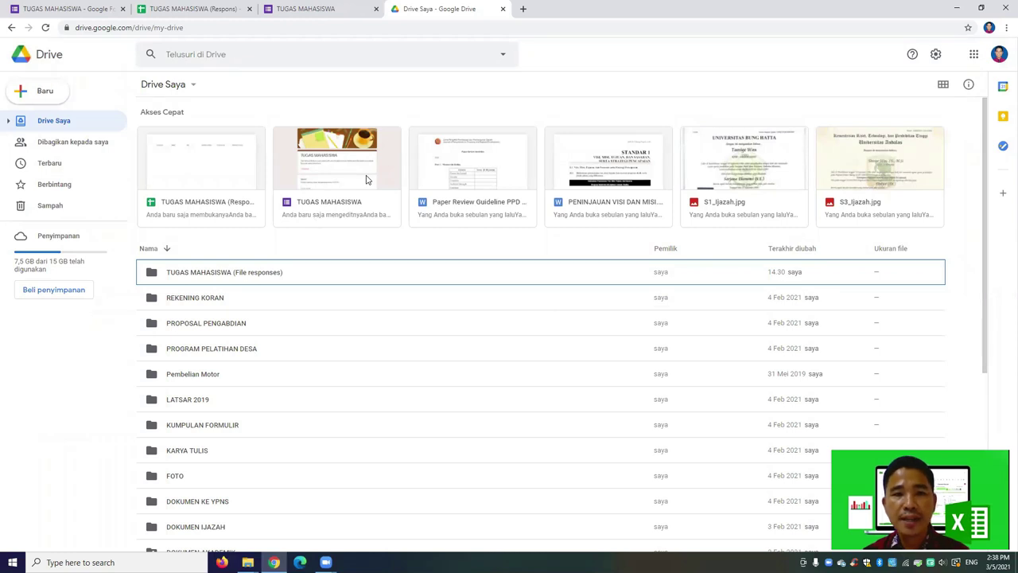
click(999, 54)
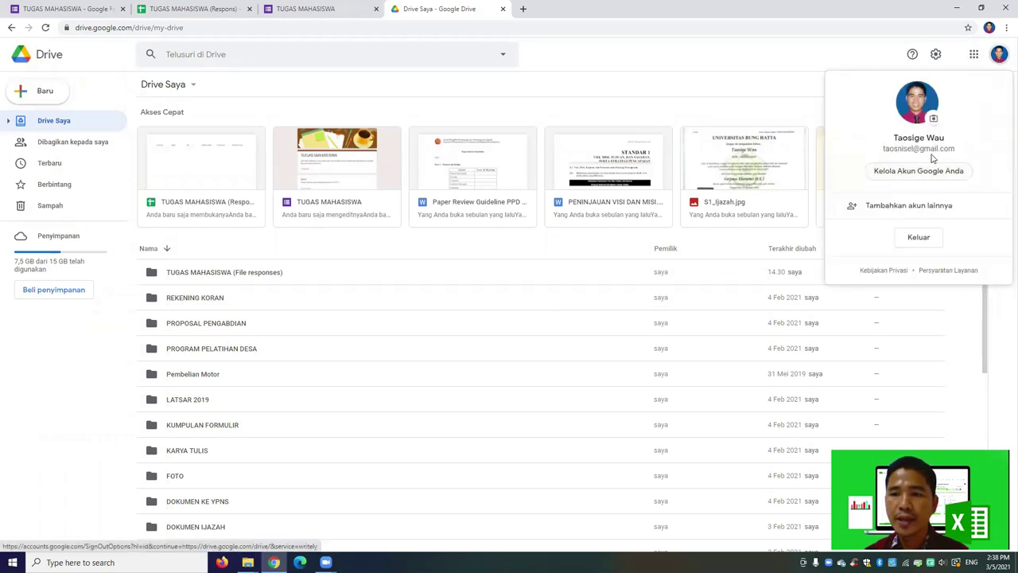
click(823, 103)
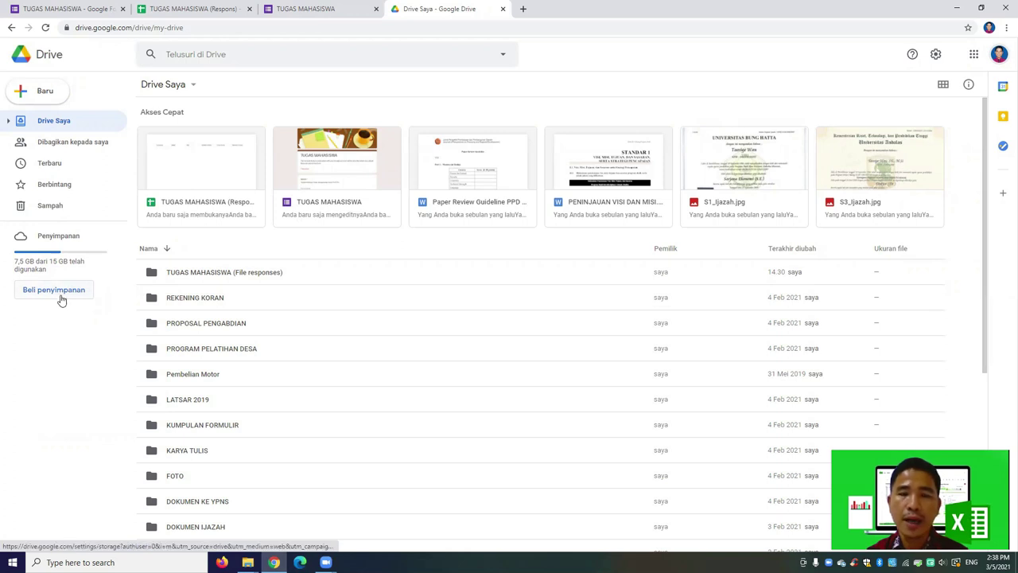
click(62, 300)
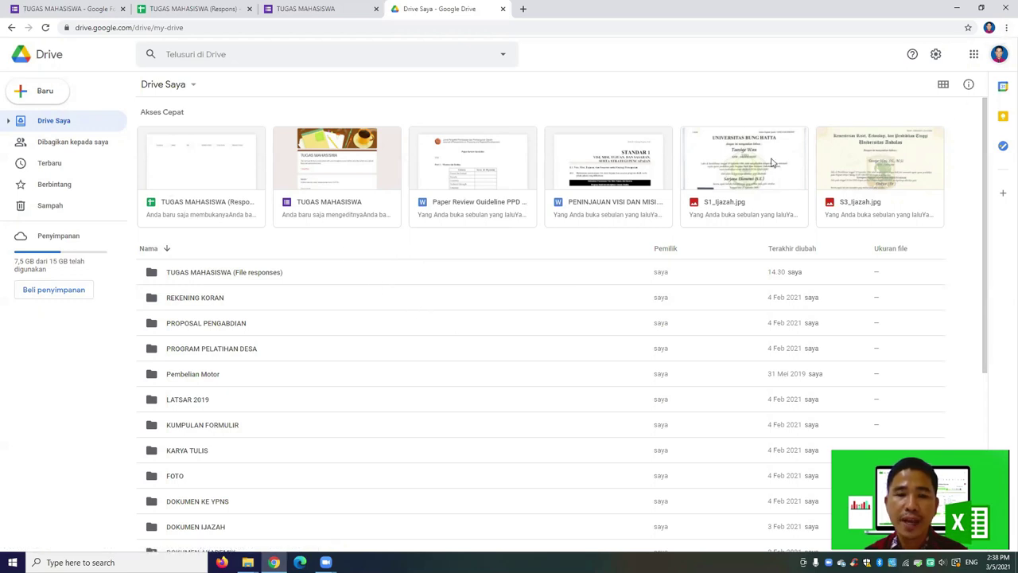
Open the TUGAS MAHASISWA form, then its response spreadsheet, from Akses Cepat
click(323, 208)
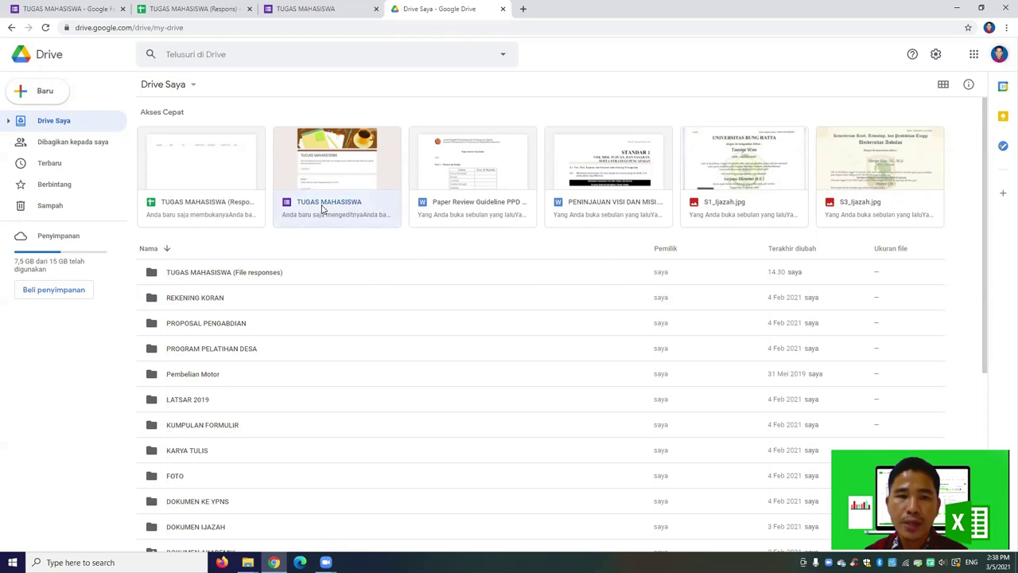
double_click(324, 208)
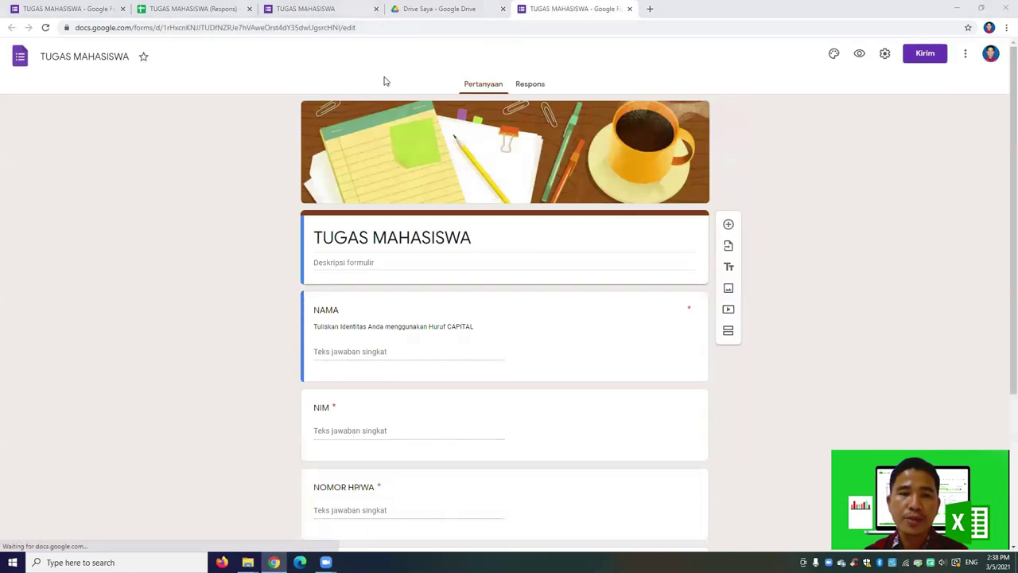
key(ctrl+shift+Tab)
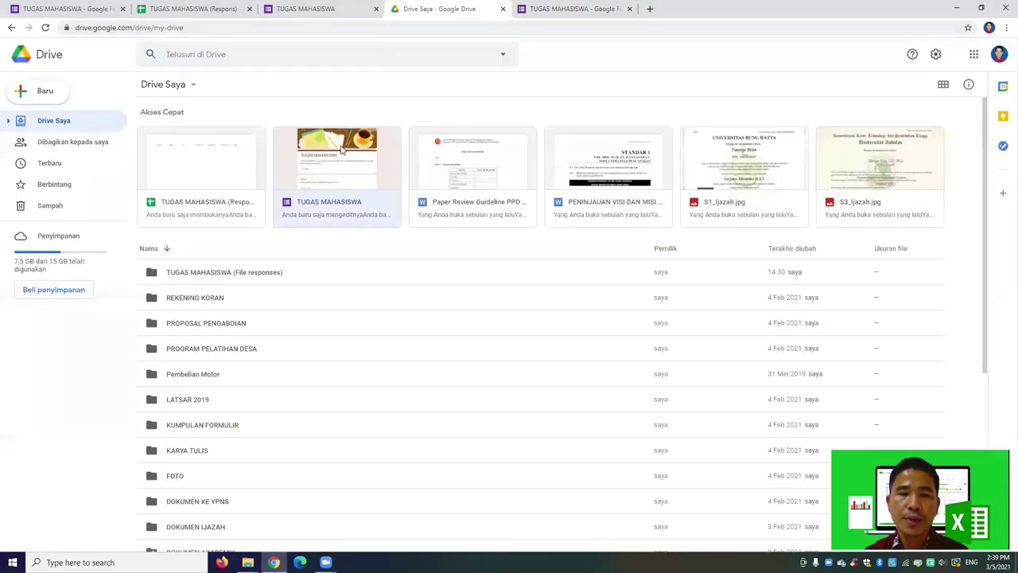
double_click(210, 168)
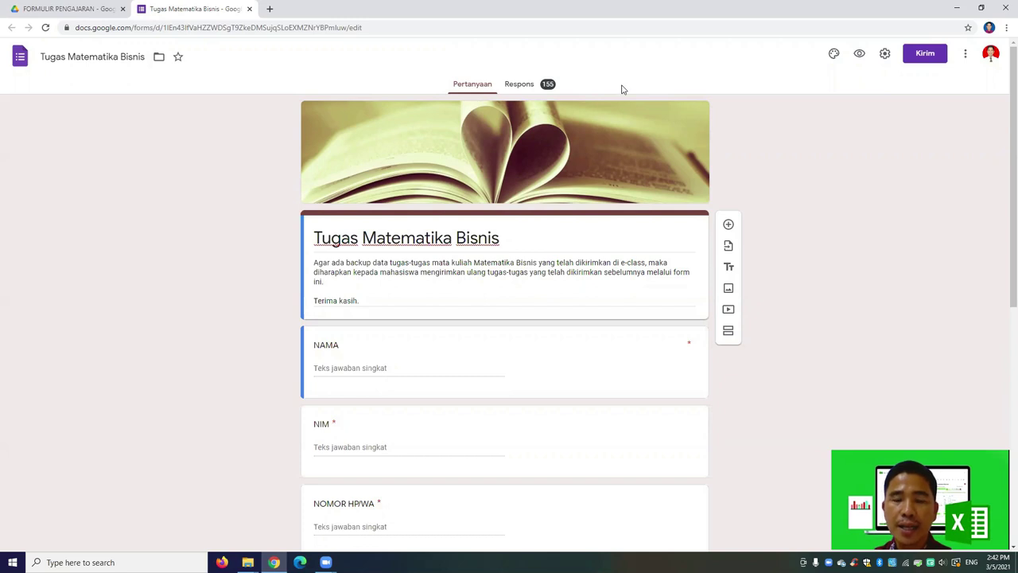
Open the Tugas Matematika Bisnis form's 155 responses in its linked Sheets spreadsheet
click(523, 93)
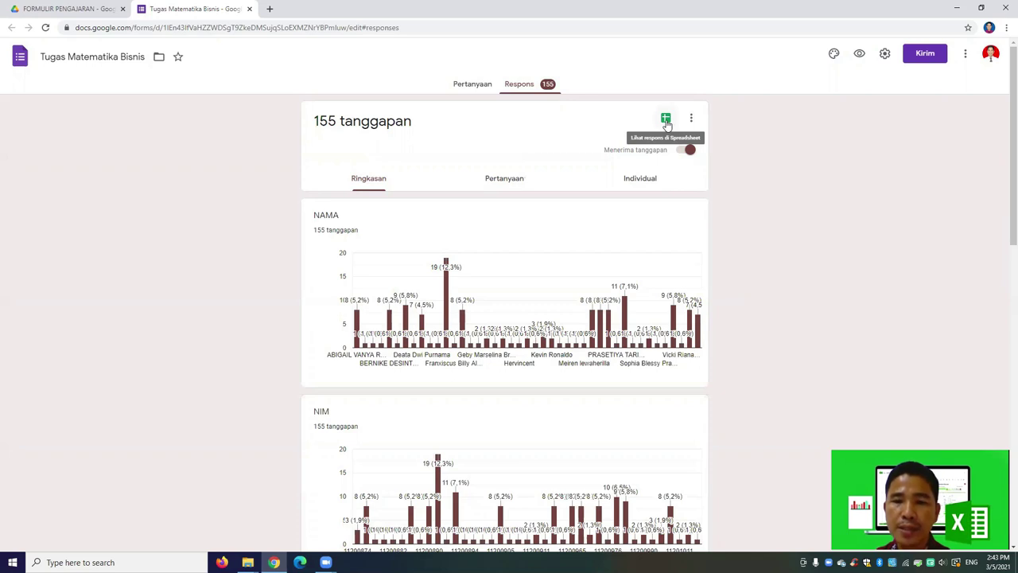
click(666, 120)
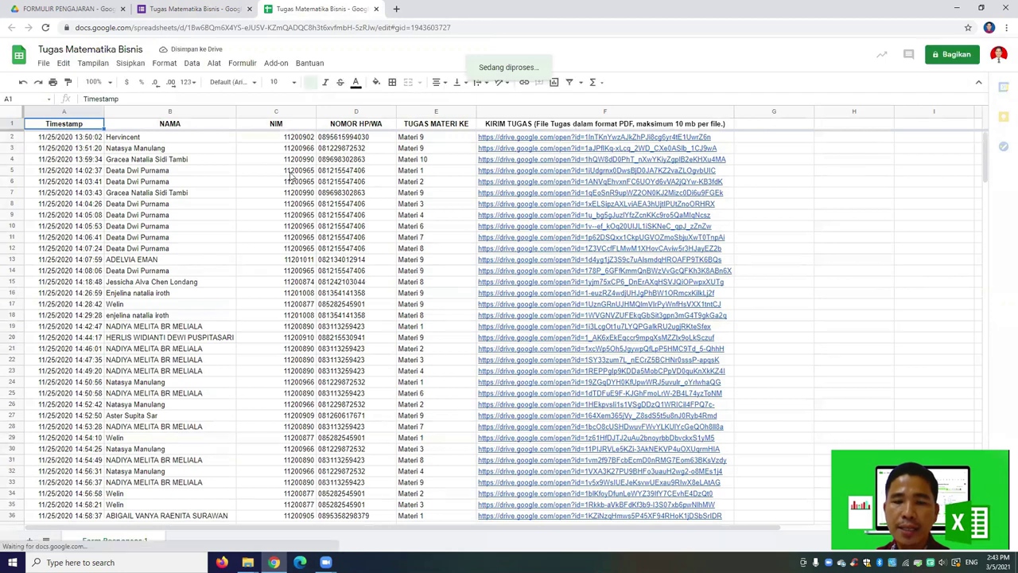
Review the first response's timestamp, name, phone and topic, then open its PDF 'Tugas non linear'
click(58, 139)
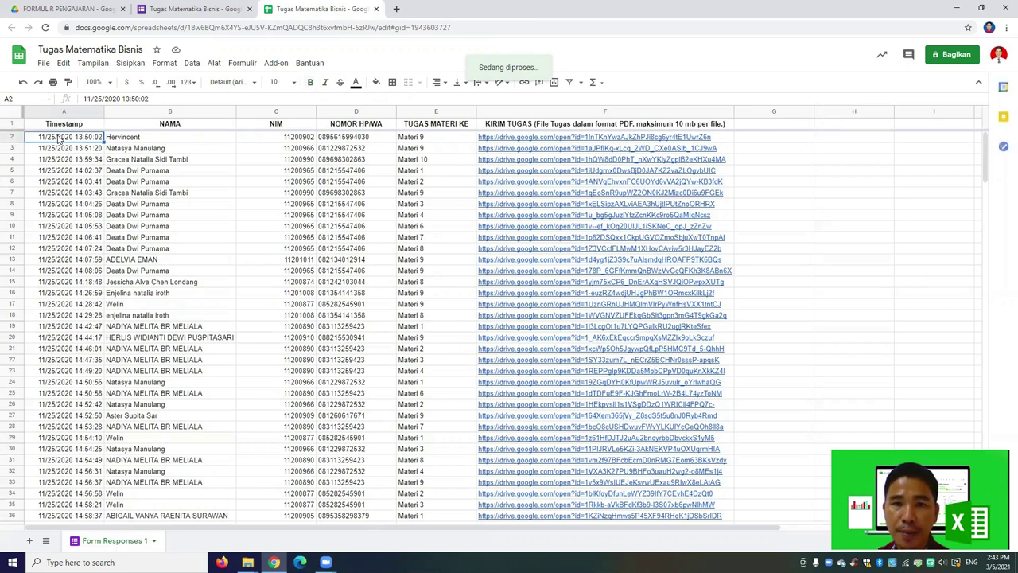
click(123, 140)
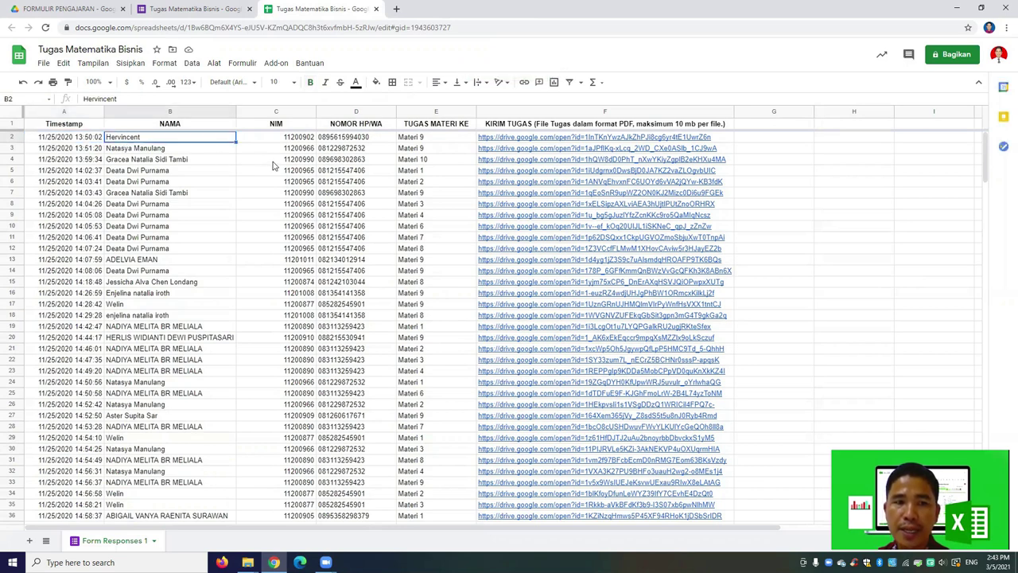
click(295, 140)
click(359, 140)
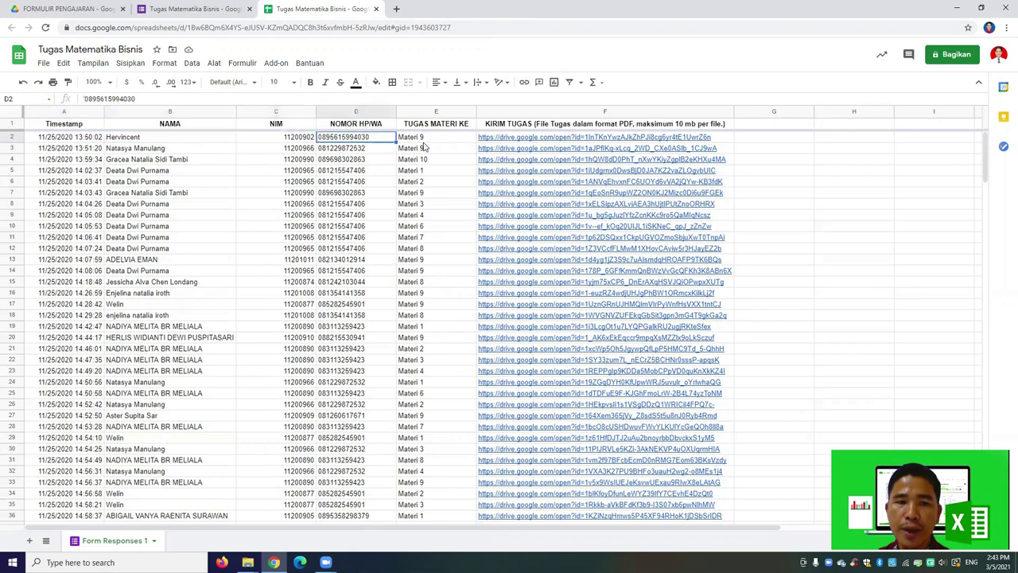
click(436, 140)
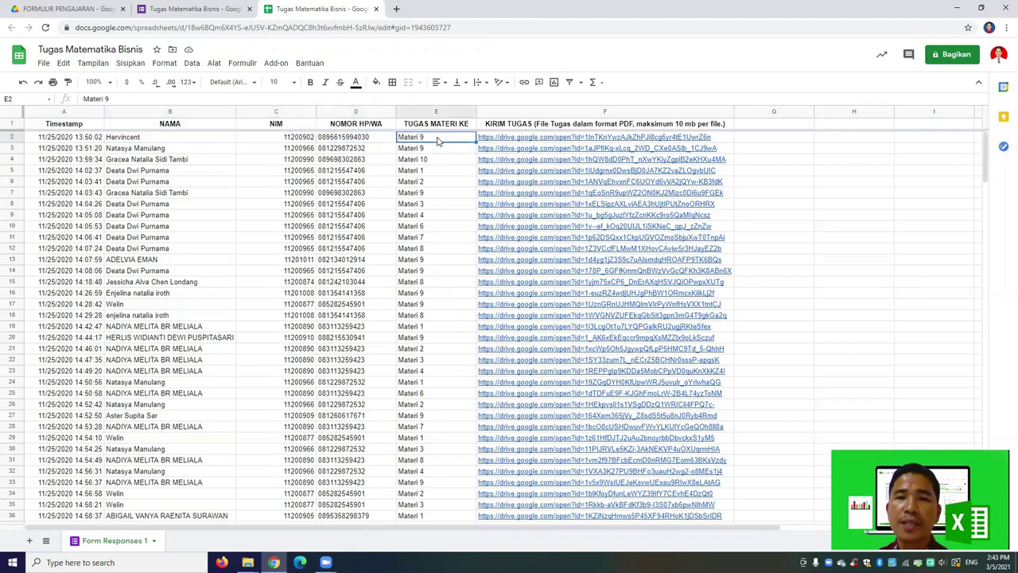
mouse_move(570, 137)
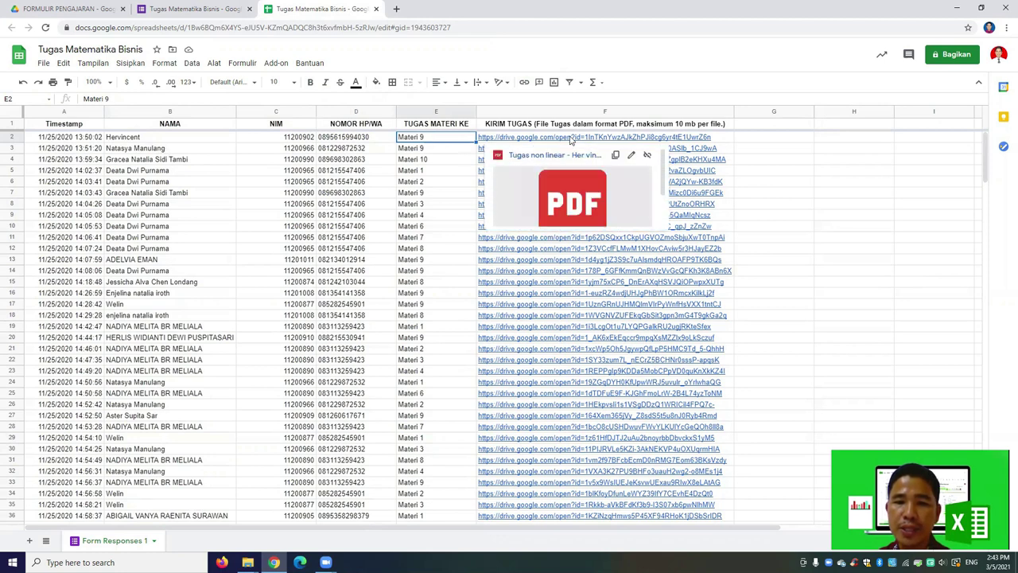
click(569, 139)
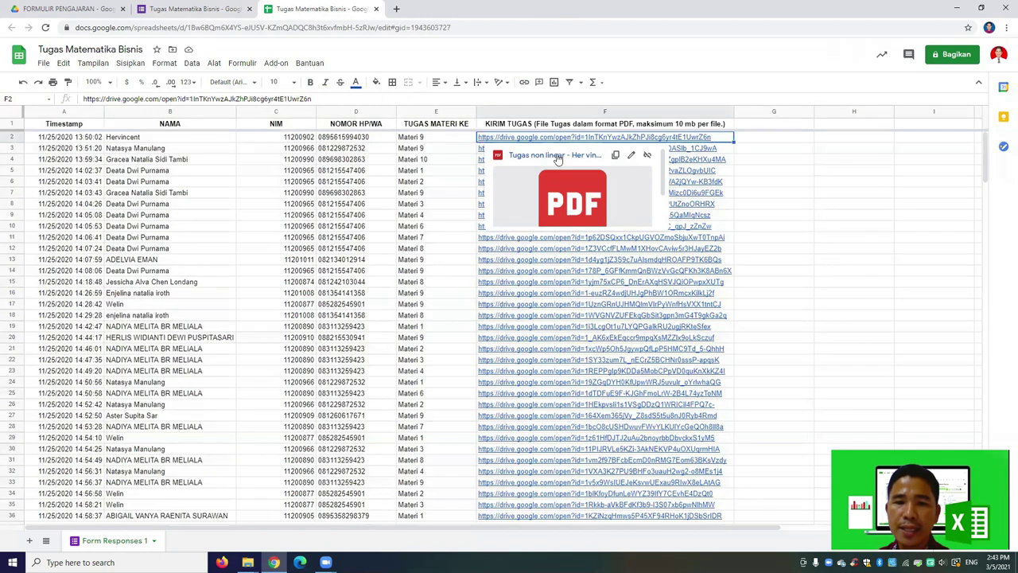
click(557, 156)
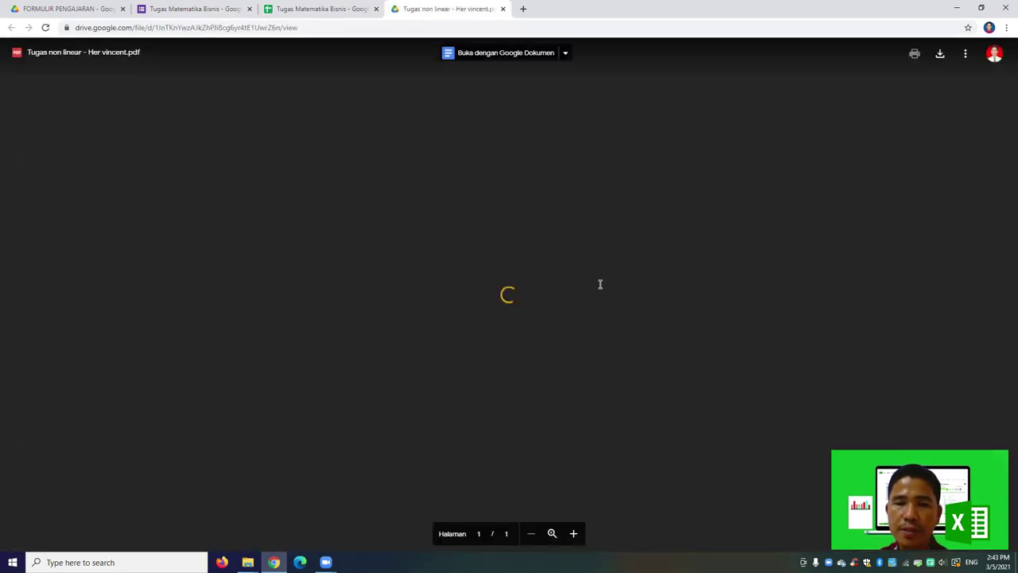
Scroll through the first student's handwritten PDF, then return to the Tugas Matematika Bisnis sheet
scroll(600, 284, down, 2)
scroll(601, 284, down, 1)
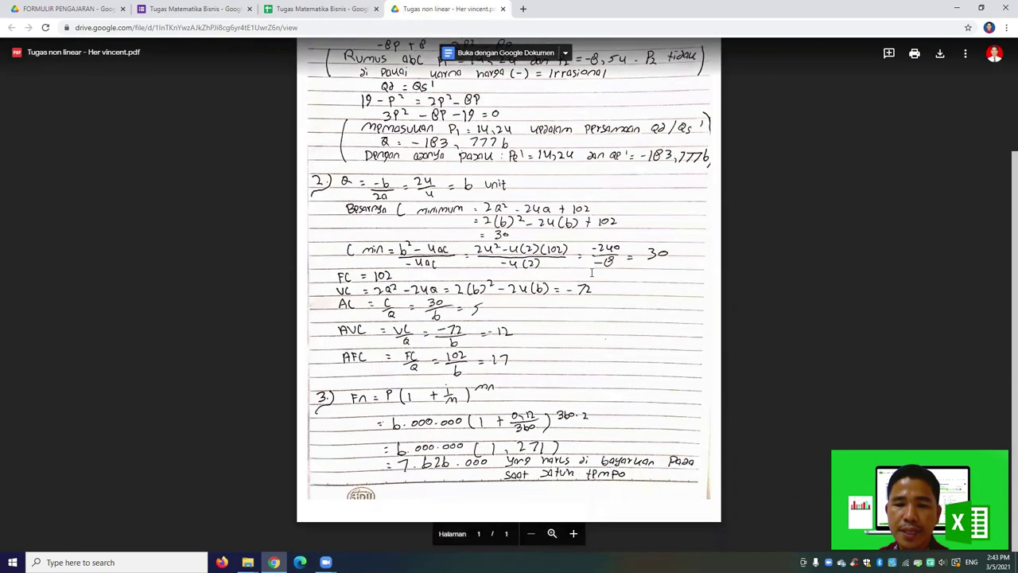
scroll(590, 274, up, 3)
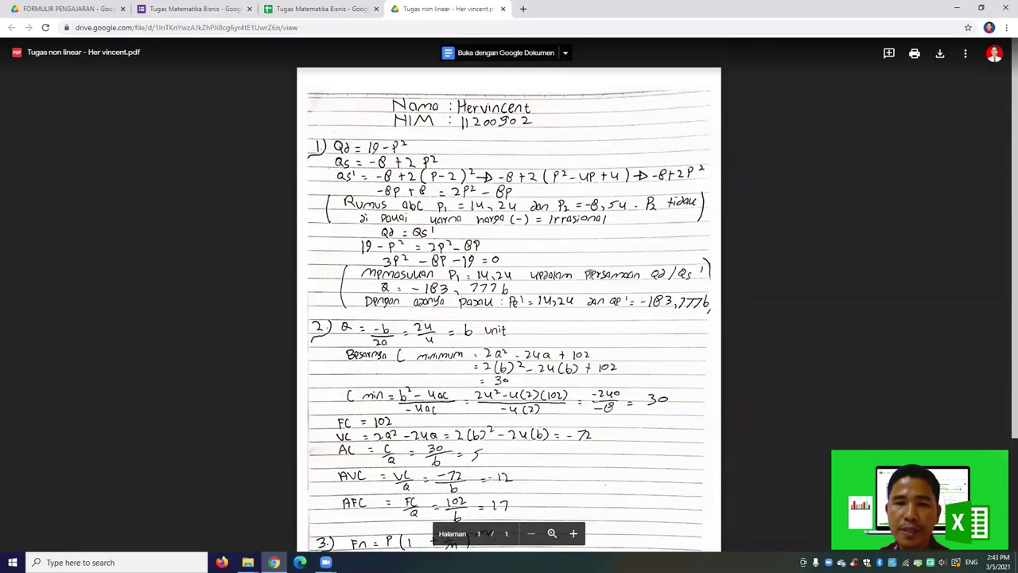
scroll(575, 261, down, 3)
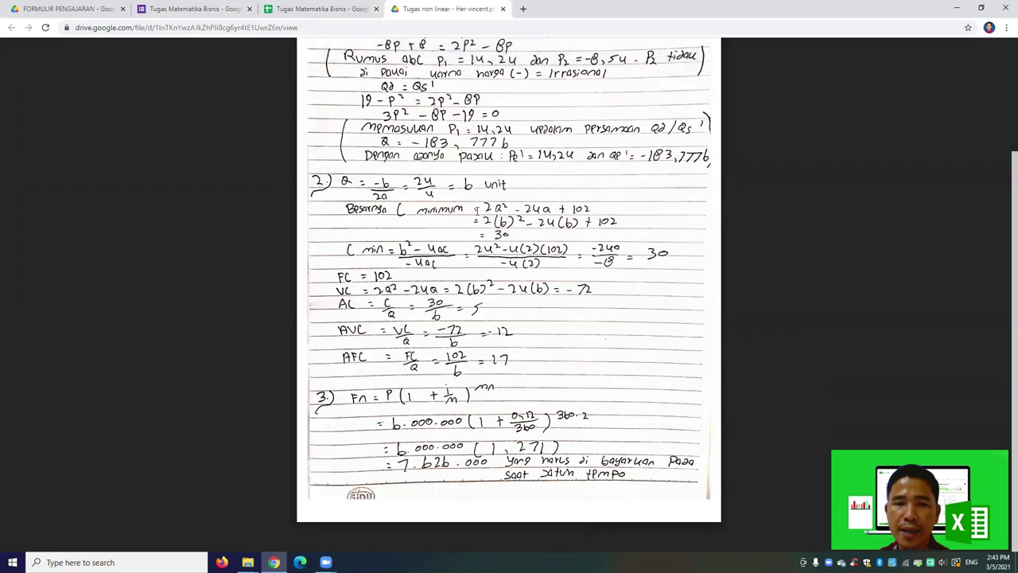
click(350, 9)
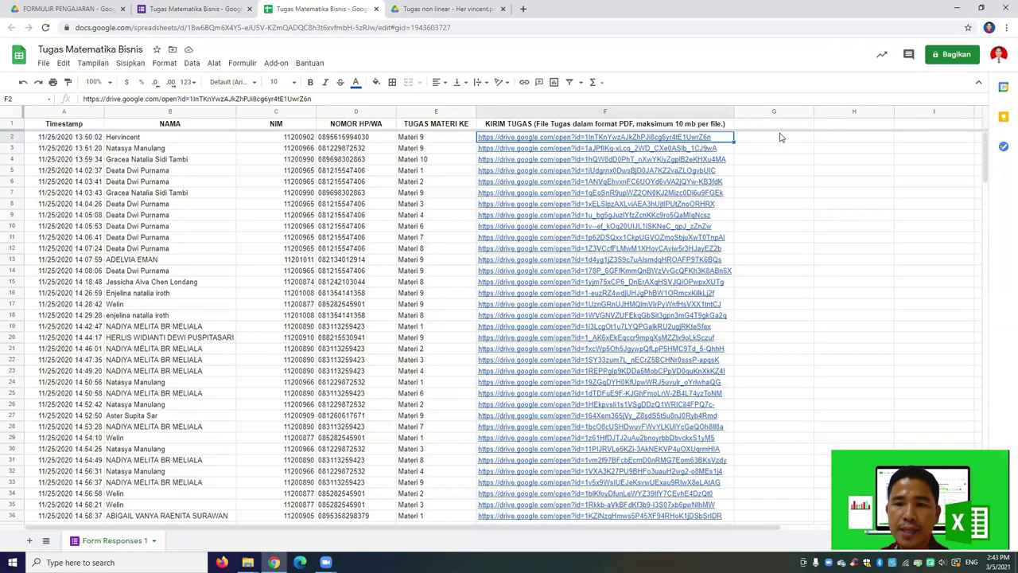
Add a NILAI heading in G1 and enter a grade of 50 in G2
click(783, 125)
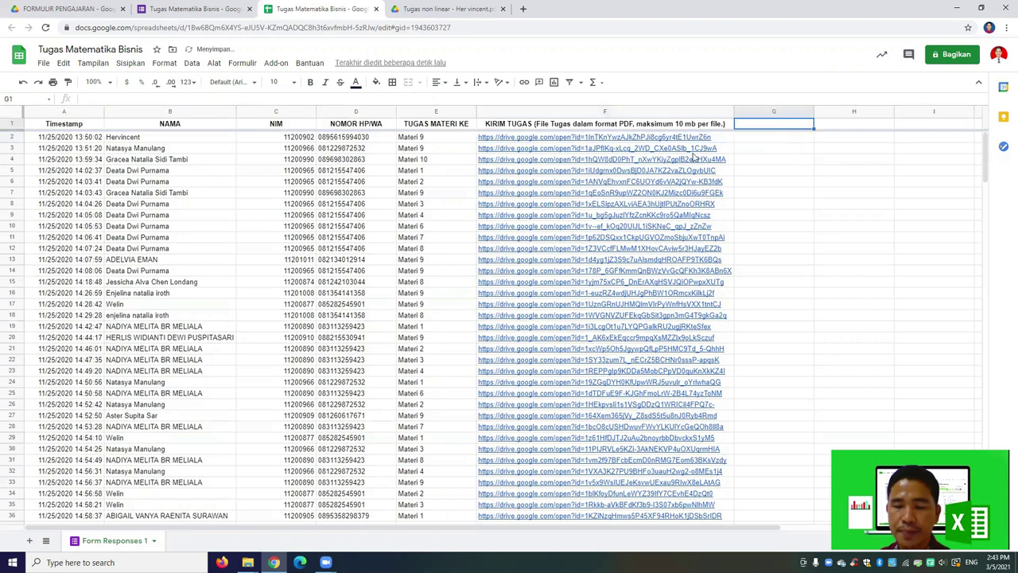
key(Caps_Lock)
text(NIAL)
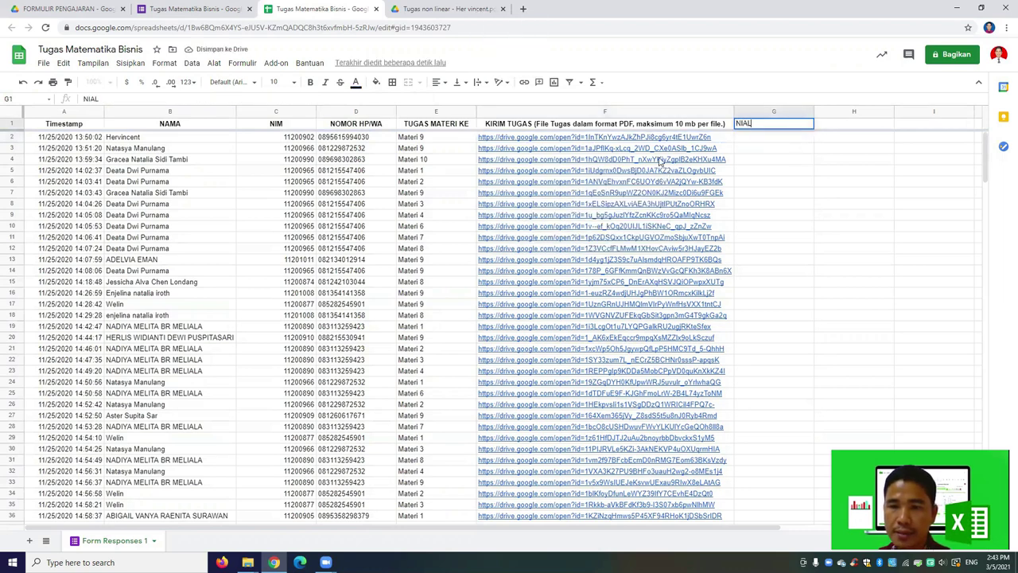
key(BackSpace)
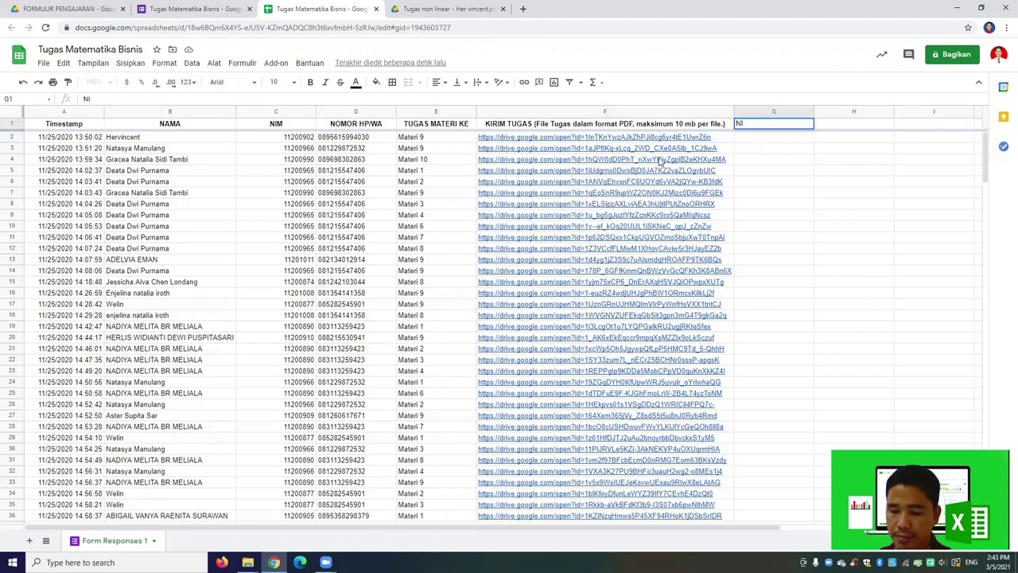
click(786, 142)
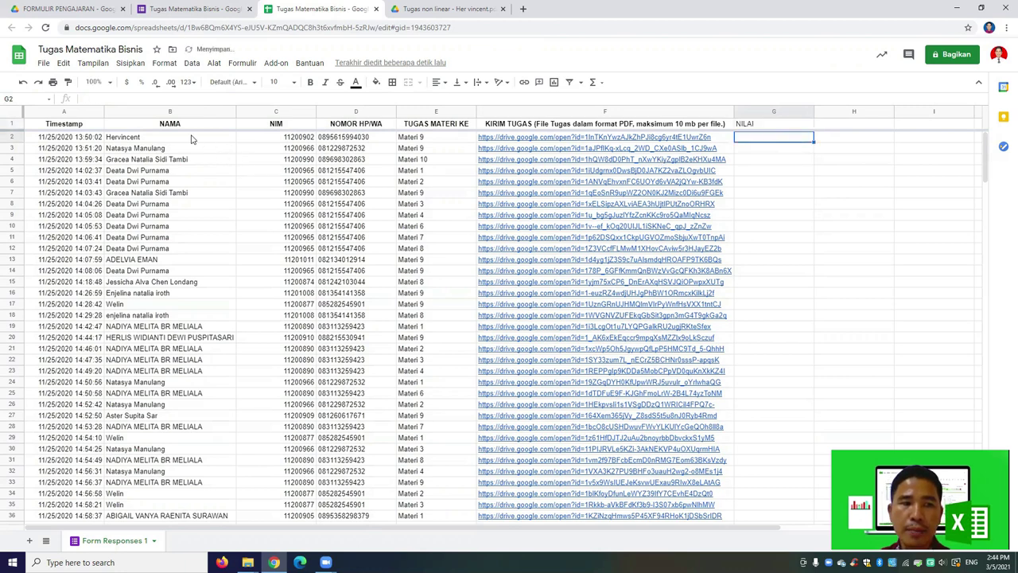
click(192, 138)
click(747, 143)
mouse_move(605, 148)
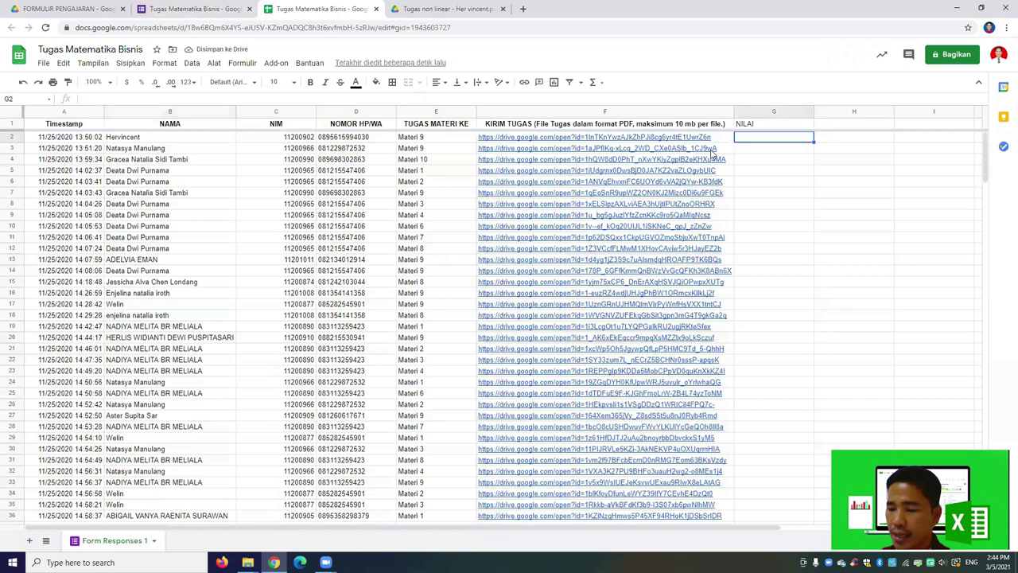
text(50)
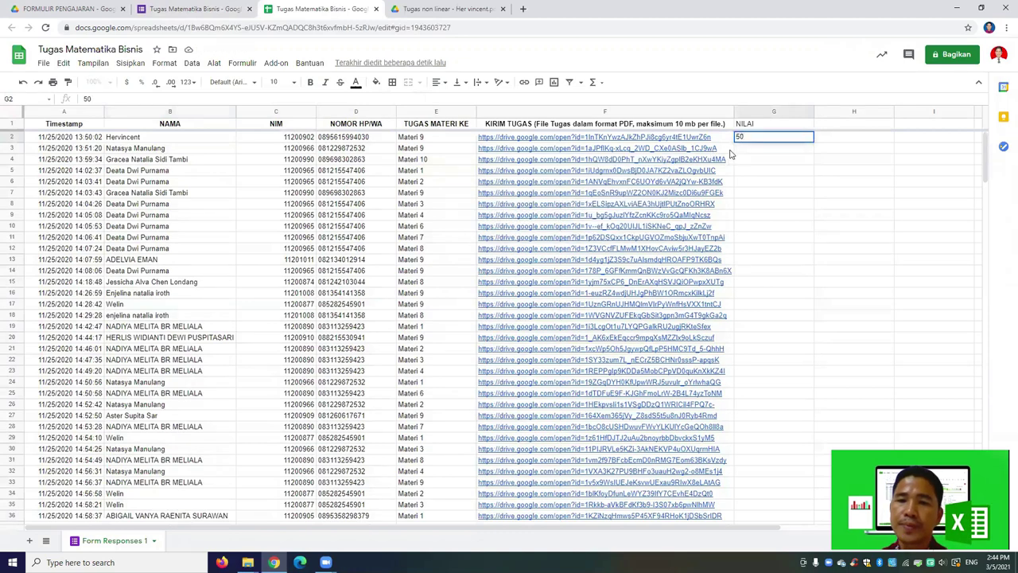
key(Return)
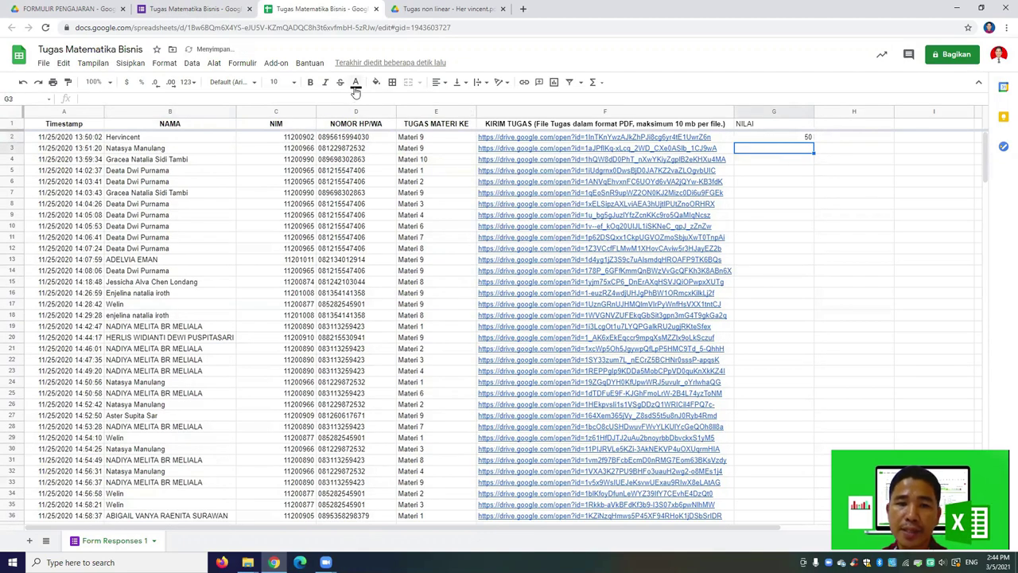
Open the second student's submitted PDF from the link in F3
click(405, 9)
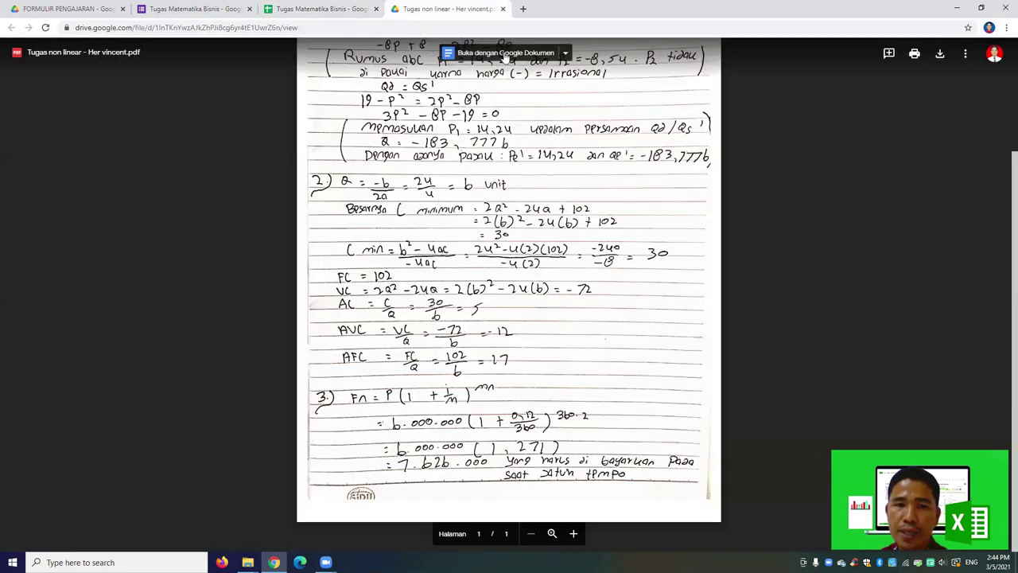
key(ctrl+shift+Tab)
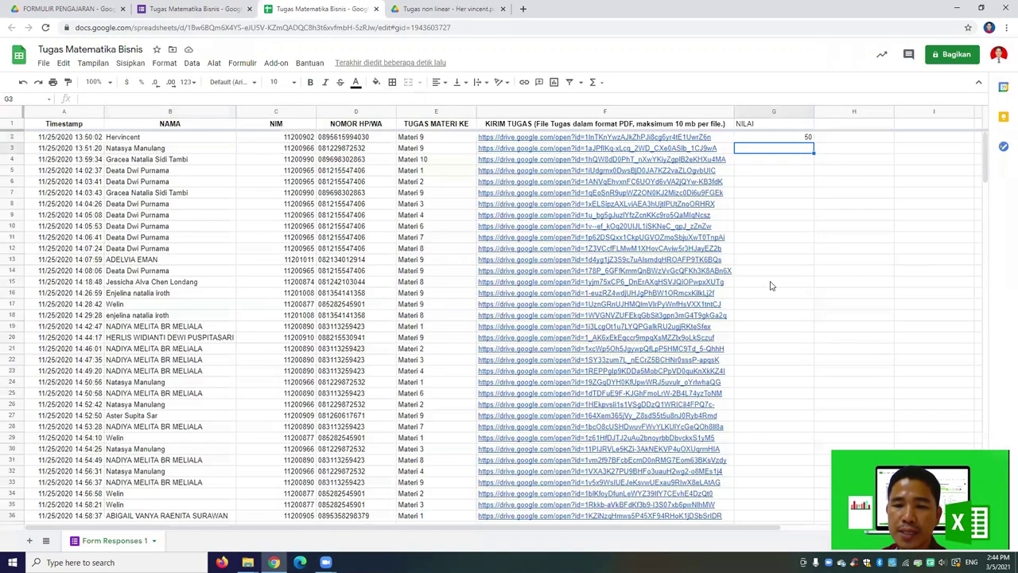
click(609, 273)
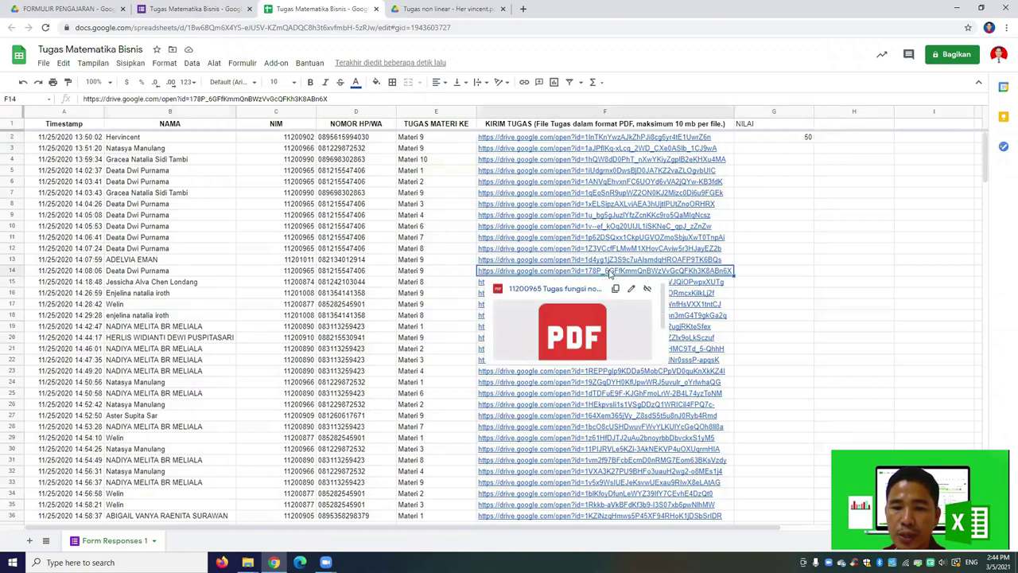
click(660, 149)
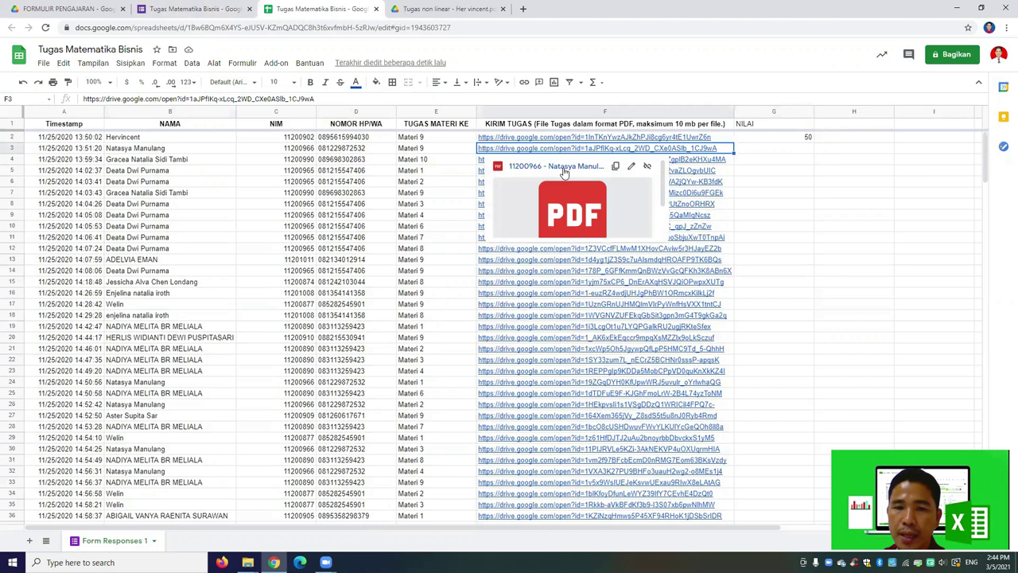
click(564, 168)
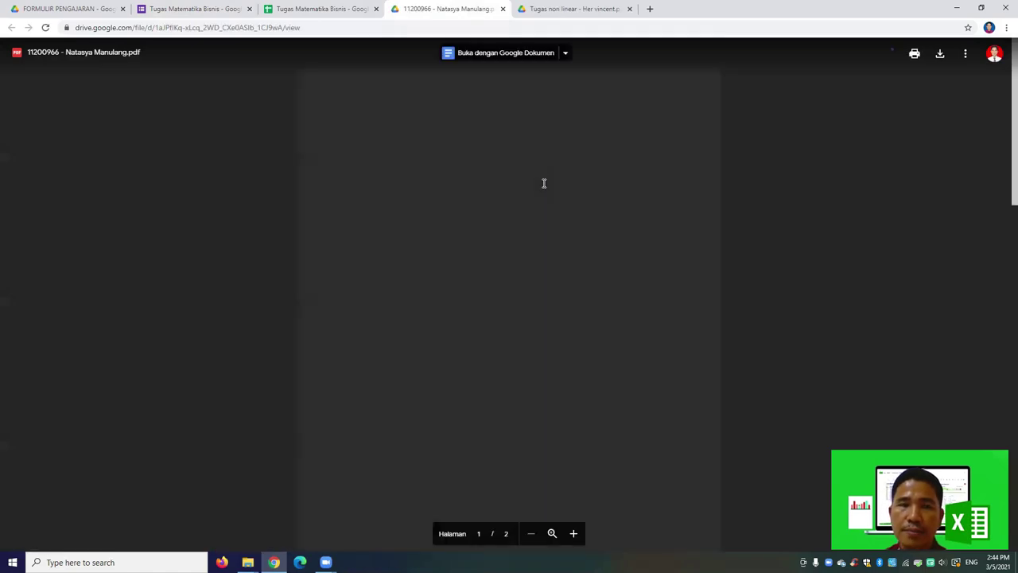
Scroll through both pages of the second student's handwritten PDF, then return to the spreadsheet
scroll(544, 183, down, 1)
scroll(544, 183, down, 1)
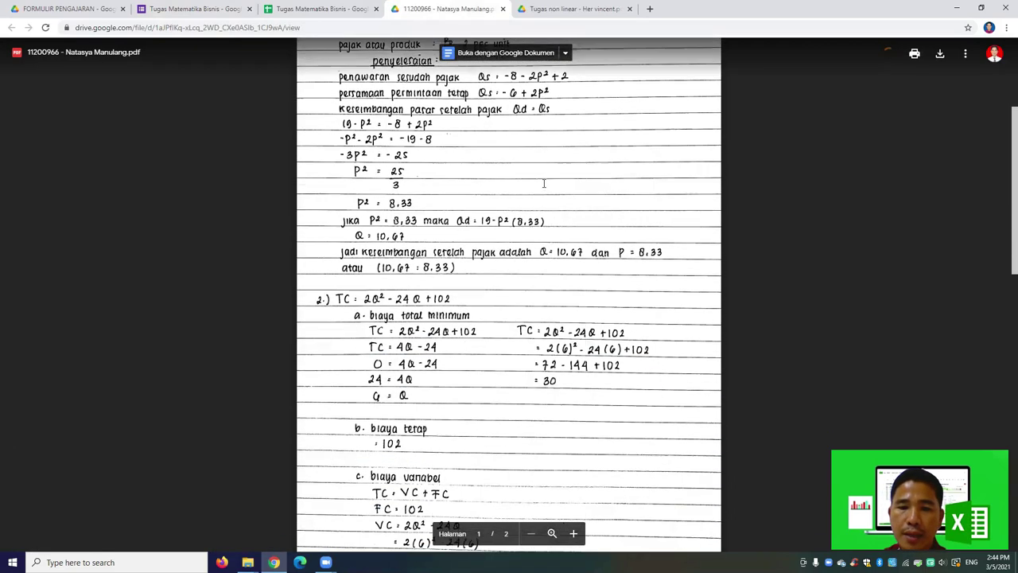
scroll(544, 183, down, 3)
scroll(544, 183, down, 3)
scroll(543, 182, down, 3)
scroll(543, 183, down, 1)
scroll(544, 183, down, 1)
click(318, 9)
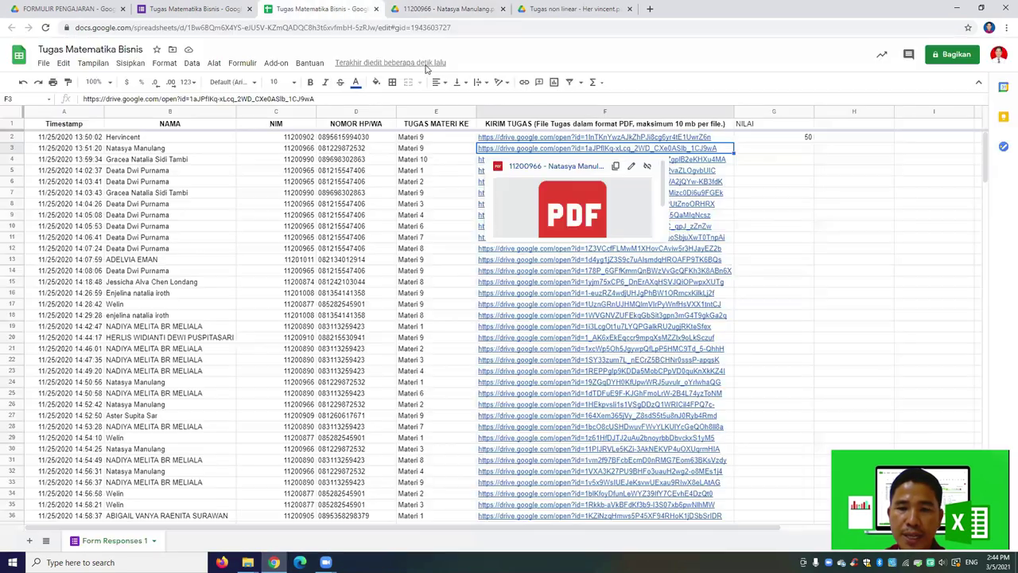
Enter 80 in G3 as the second submission's NILAI grade
click(791, 151)
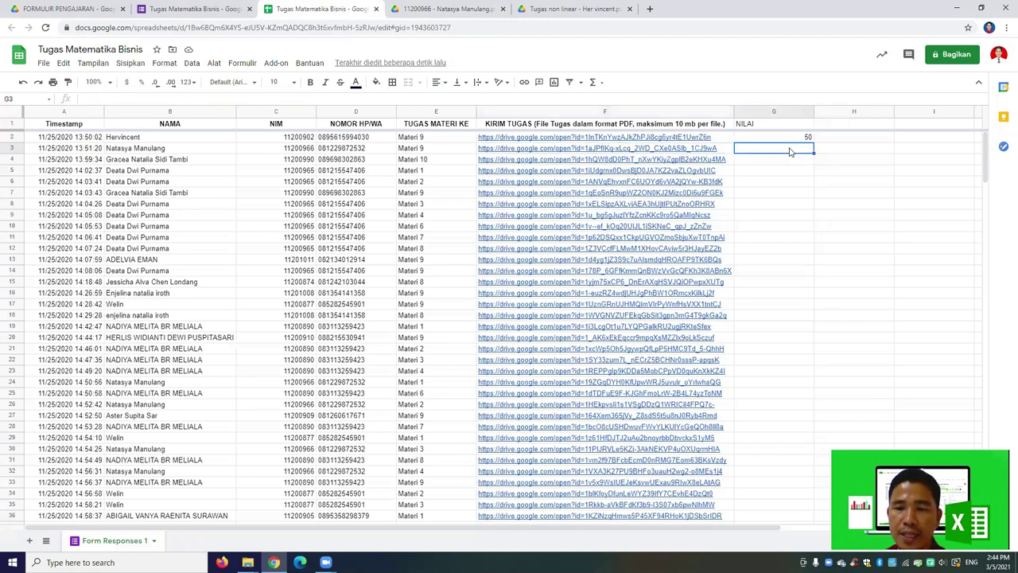
text(80)
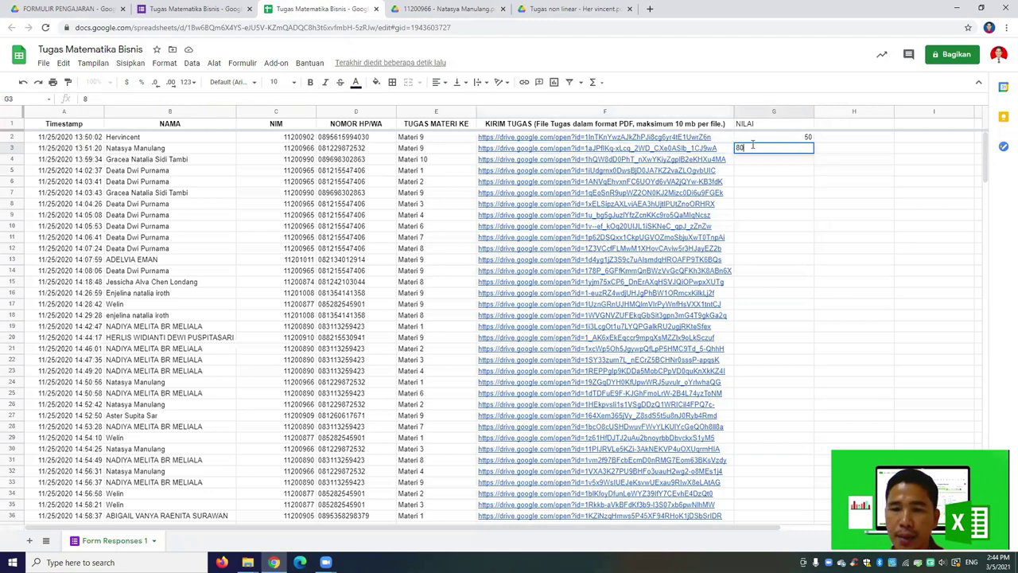
click(755, 171)
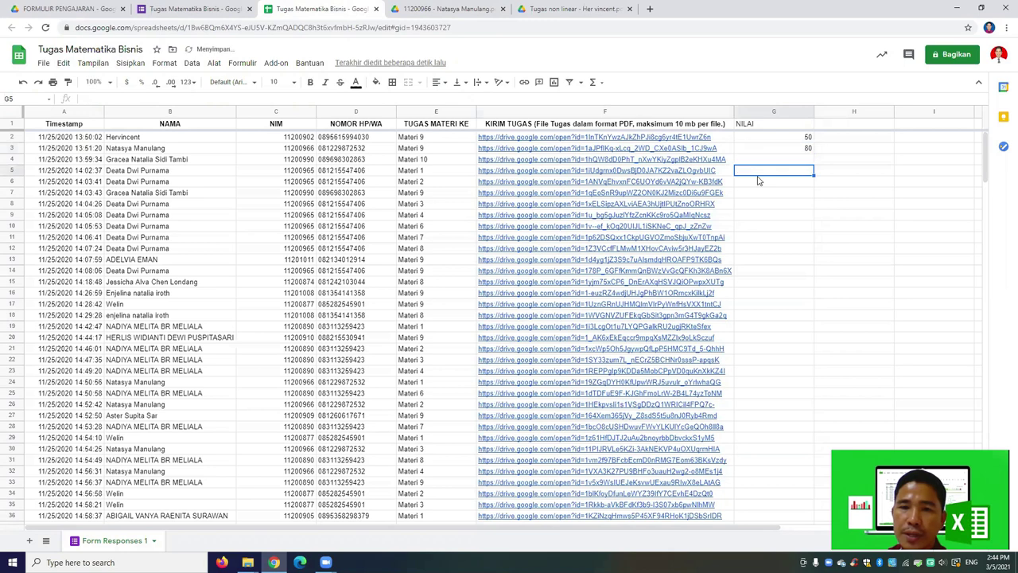